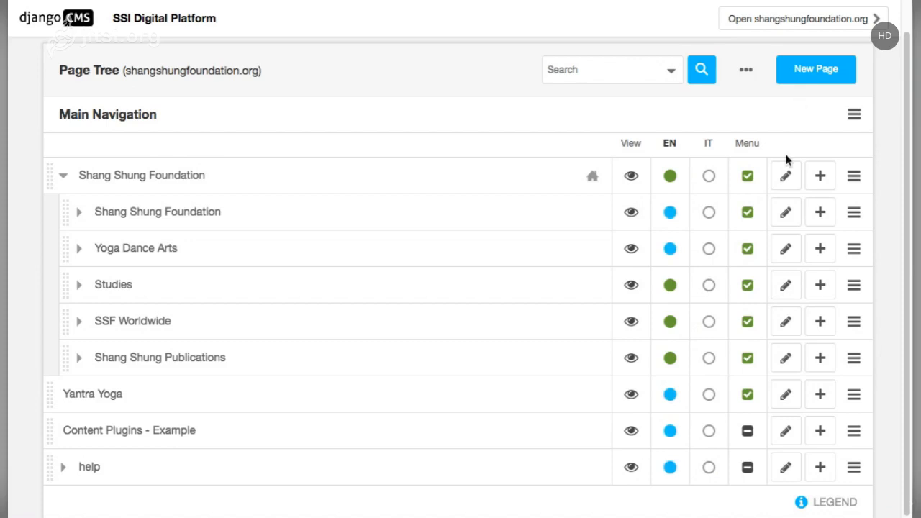
- Start a new top-level page in the page tree and give it the title Hello
{"action": "left_click", "coordinate": [818, 177]}
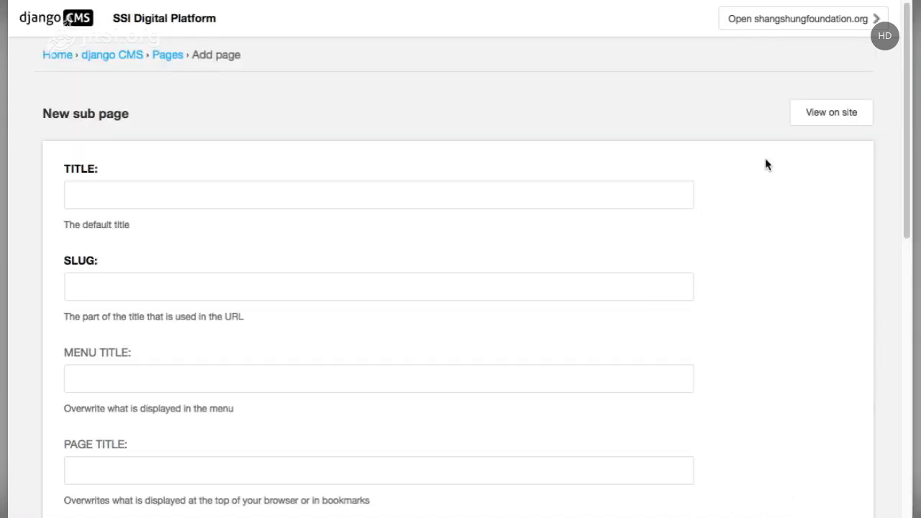
{"action": "key", "text": "alt+Left"}
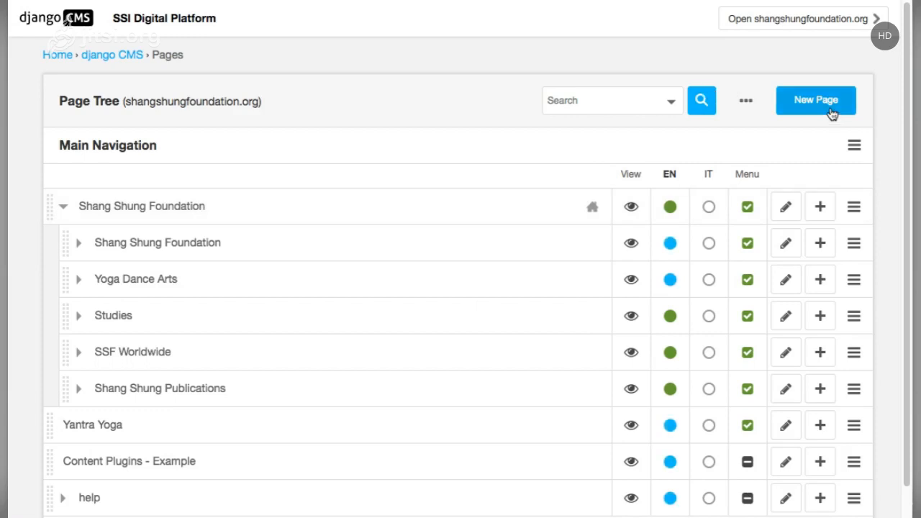
{"action": "left_click", "coordinate": [831, 114]}
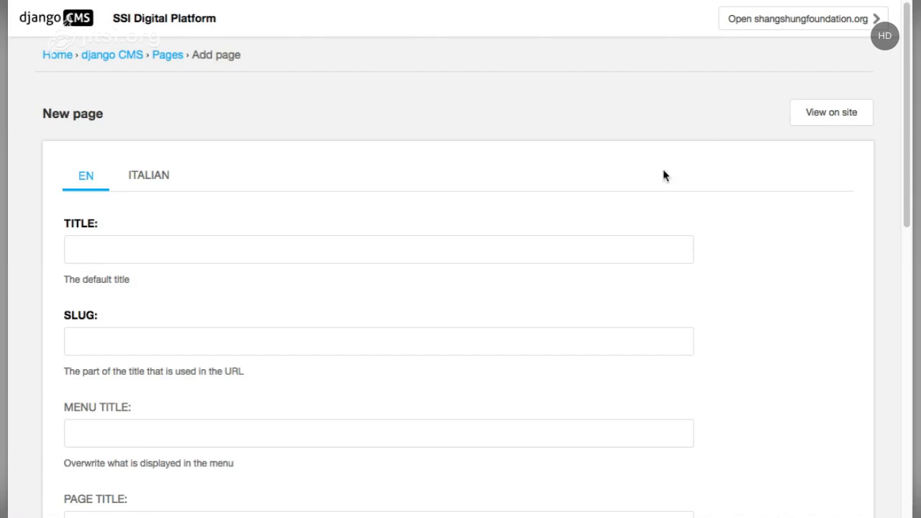
{"action": "scroll", "coordinate": [343, 141], "scroll_direction": "down", "scroll_amount": 1}
{"action": "left_click", "coordinate": [161, 234]}
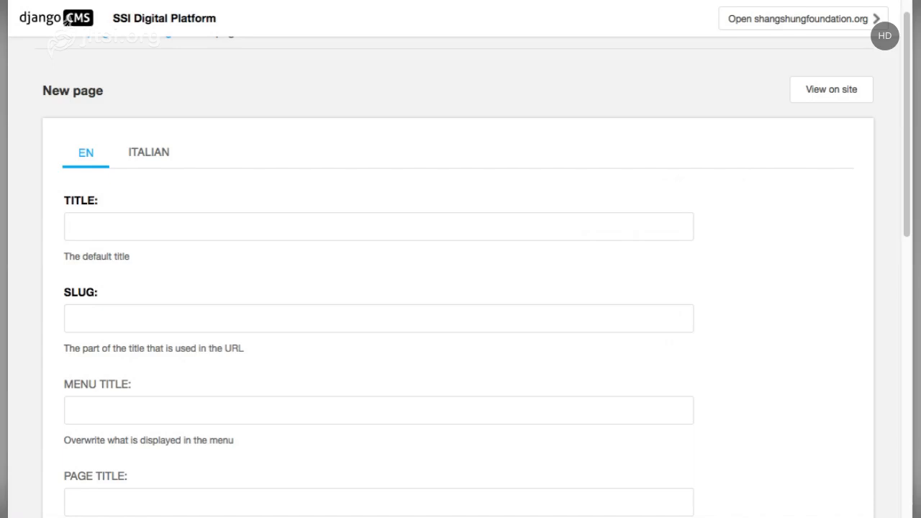
{"action": "left_click", "coordinate": [231, 327]}
{"action": "type", "text": "Hello"}
{"action": "left_click", "coordinate": [174, 219]}
{"action": "left_click", "coordinate": [122, 228]}
- Examine the new page's remaining fields, from menu title, page title and description meta tag down to the Contexts section
{"action": "scroll", "coordinate": [324, 273], "scroll_direction": "down", "scroll_amount": 2}
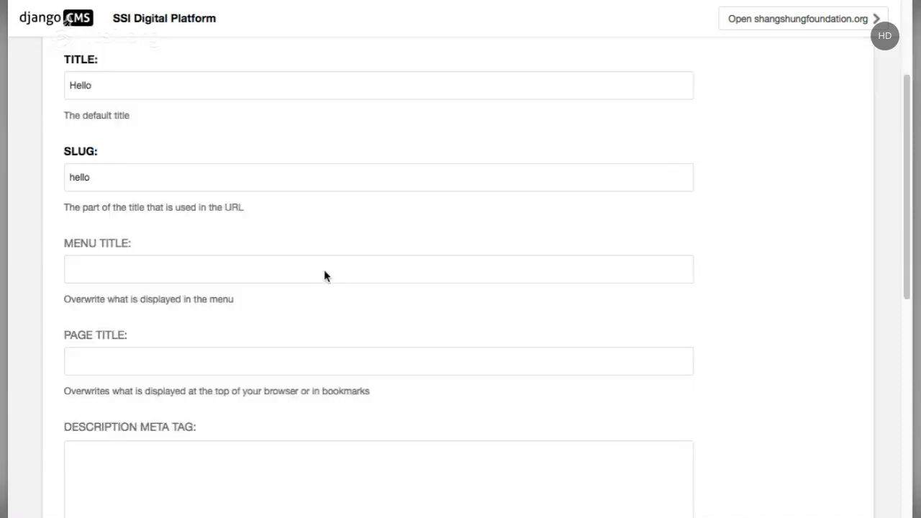
{"action": "scroll", "coordinate": [156, 347], "scroll_direction": "up", "scroll_amount": 1}
{"action": "left_click", "coordinate": [155, 349]}
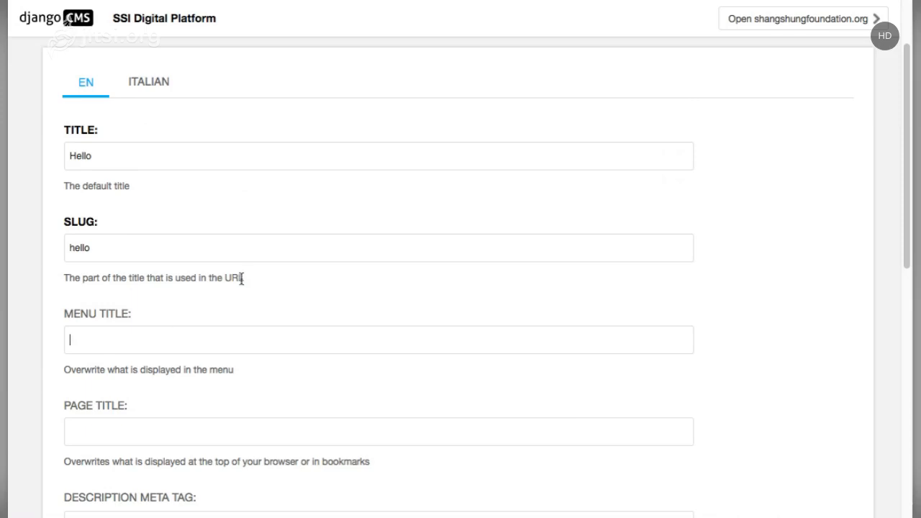
{"action": "scroll", "coordinate": [242, 277], "scroll_direction": "down", "scroll_amount": 1}
{"action": "scroll", "coordinate": [236, 356], "scroll_direction": "down", "scroll_amount": 5}
{"action": "scroll", "coordinate": [245, 353], "scroll_direction": "up", "scroll_amount": 6}
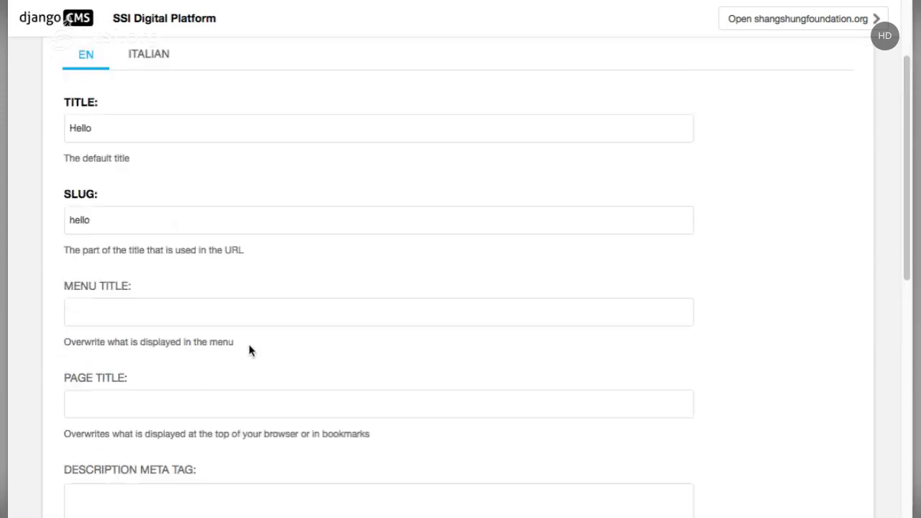
{"action": "scroll", "coordinate": [227, 286], "scroll_direction": "down", "scroll_amount": 7}
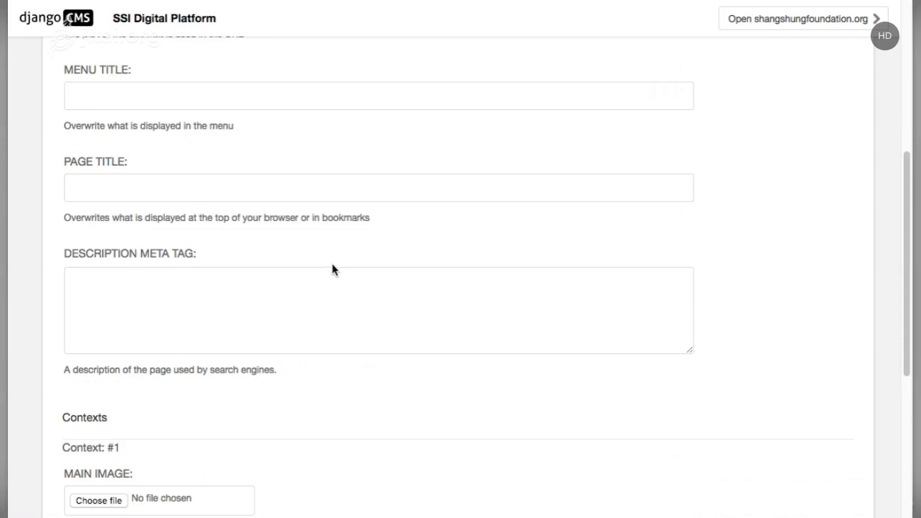
{"action": "left_click", "coordinate": [170, 294]}
{"action": "scroll", "coordinate": [249, 244], "scroll_direction": "down", "scroll_amount": 1}
{"action": "scroll", "coordinate": [216, 255], "scroll_direction": "down", "scroll_amount": 1}
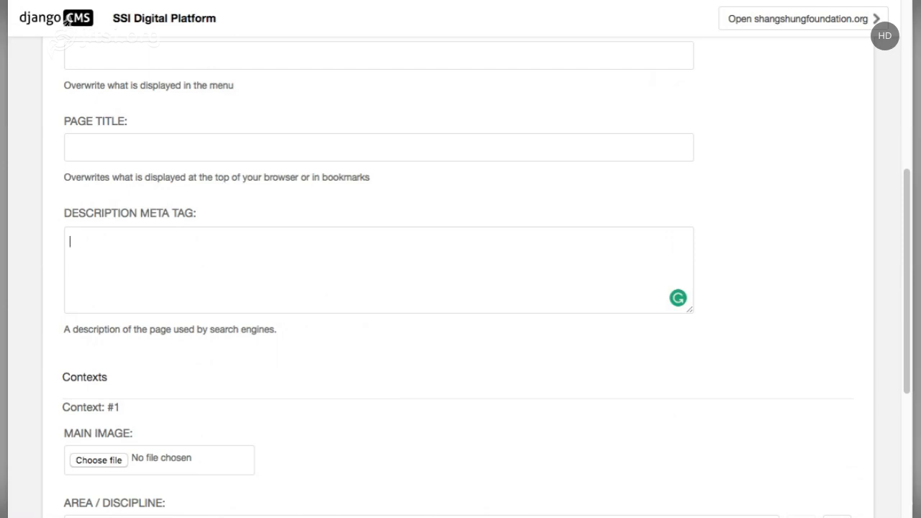
{"action": "scroll", "coordinate": [197, 259], "scroll_direction": "down", "scroll_amount": 5}
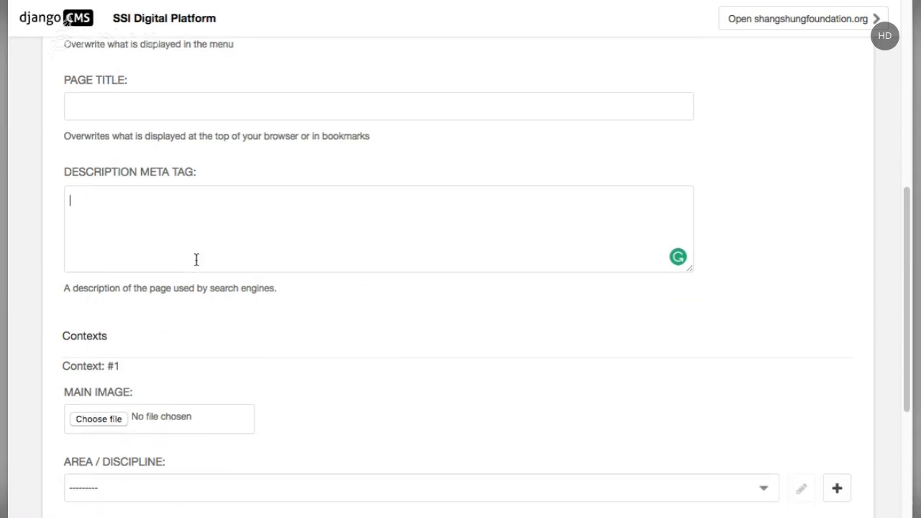
{"action": "scroll", "coordinate": [315, 241], "scroll_direction": "up", "scroll_amount": 1}
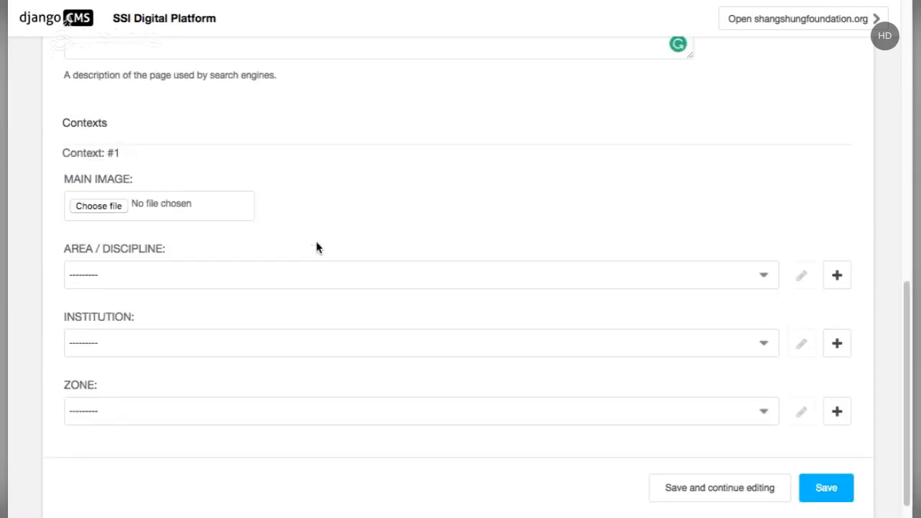
{"action": "scroll", "coordinate": [316, 241], "scroll_direction": "down", "scroll_amount": 1}
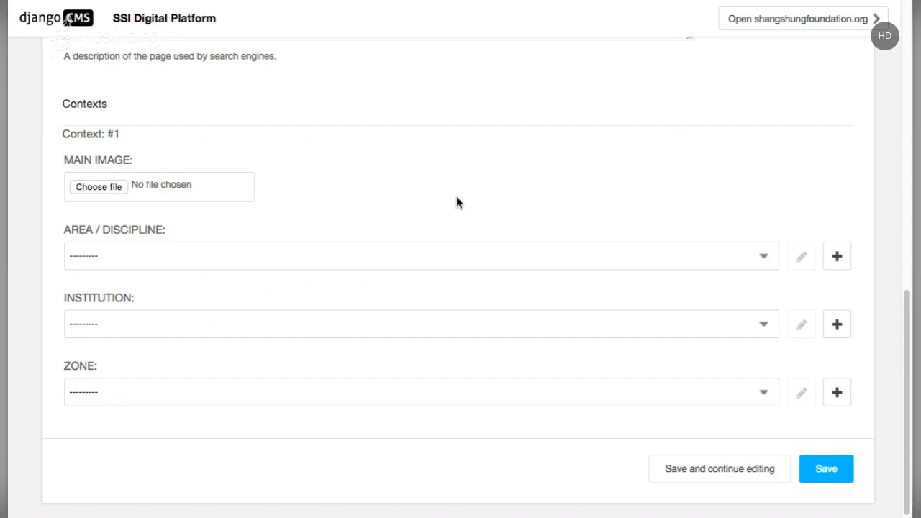
- Try Tibetan Medicine, Inner Knowledge and Khaita as the page's area / discipline, and clear the choice again
{"action": "left_click", "coordinate": [406, 260]}
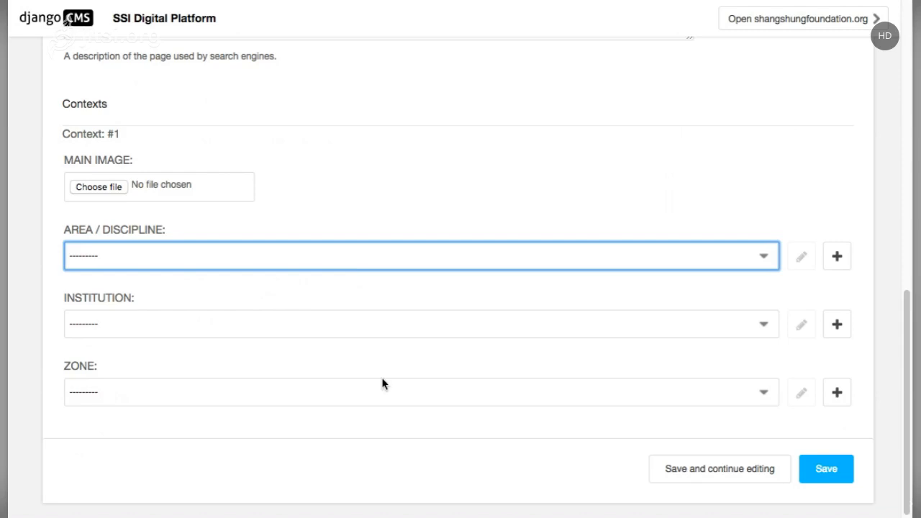
{"action": "left_click", "coordinate": [333, 260]}
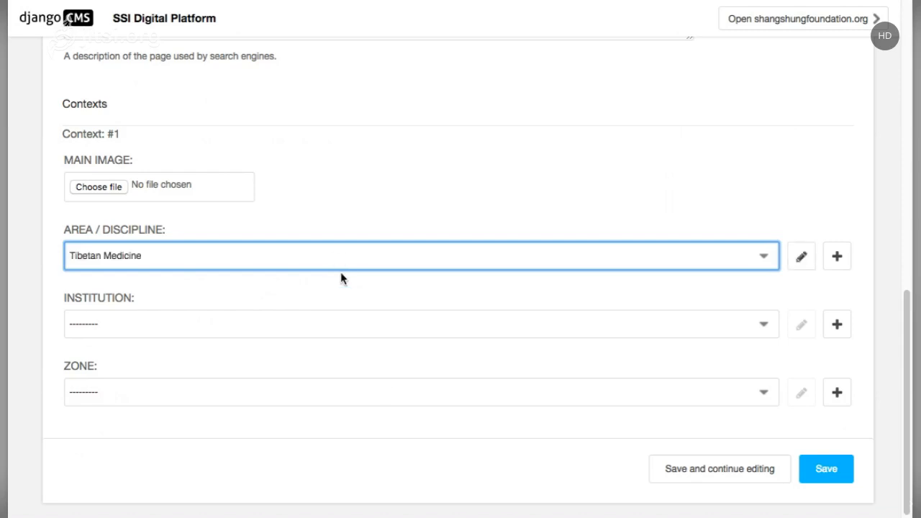
{"action": "left_click", "coordinate": [344, 258]}
{"action": "left_click", "coordinate": [364, 249]}
{"action": "left_click", "coordinate": [366, 254]}
{"action": "left_click", "coordinate": [420, 194]}
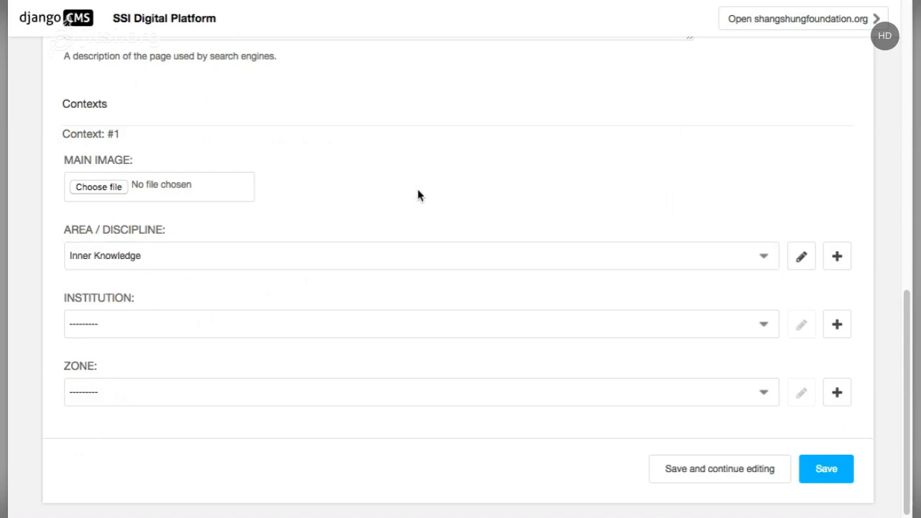
{"action": "left_click", "coordinate": [366, 258]}
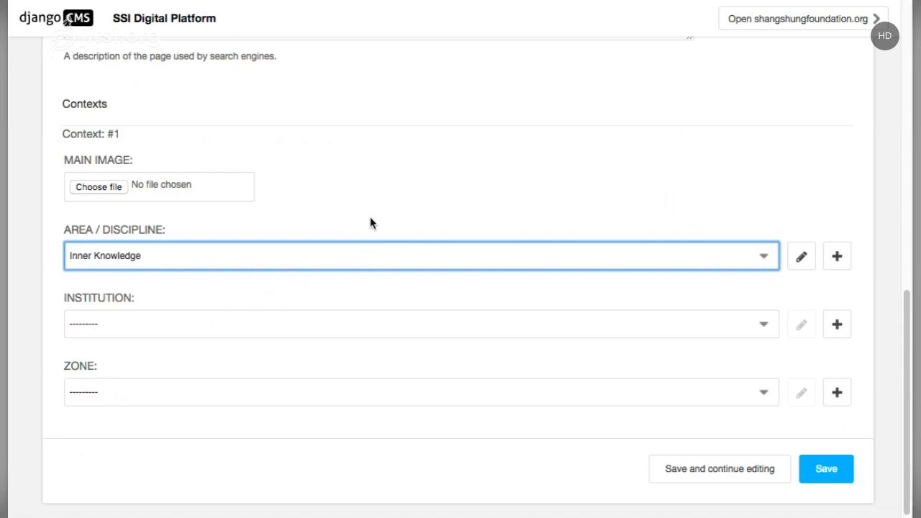
{"action": "left_click", "coordinate": [370, 218]}
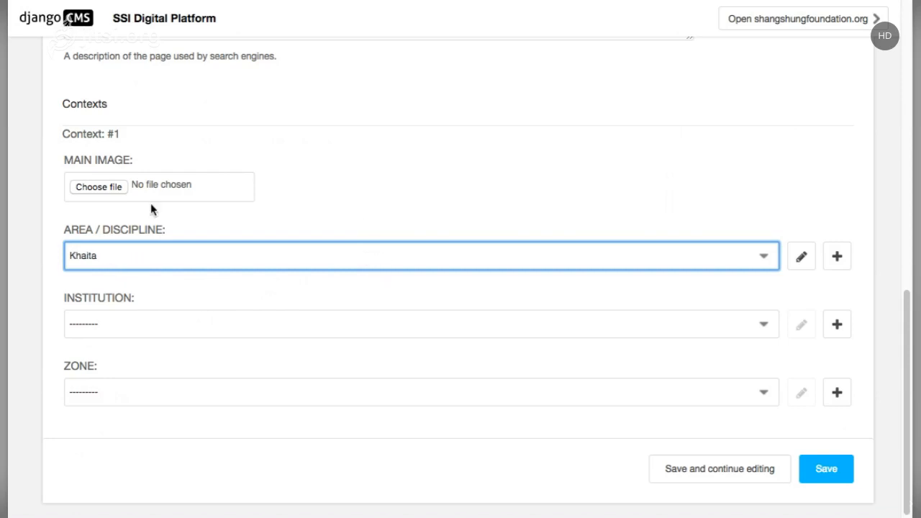
{"action": "left_click", "coordinate": [225, 267]}
{"action": "left_click", "coordinate": [458, 139]}
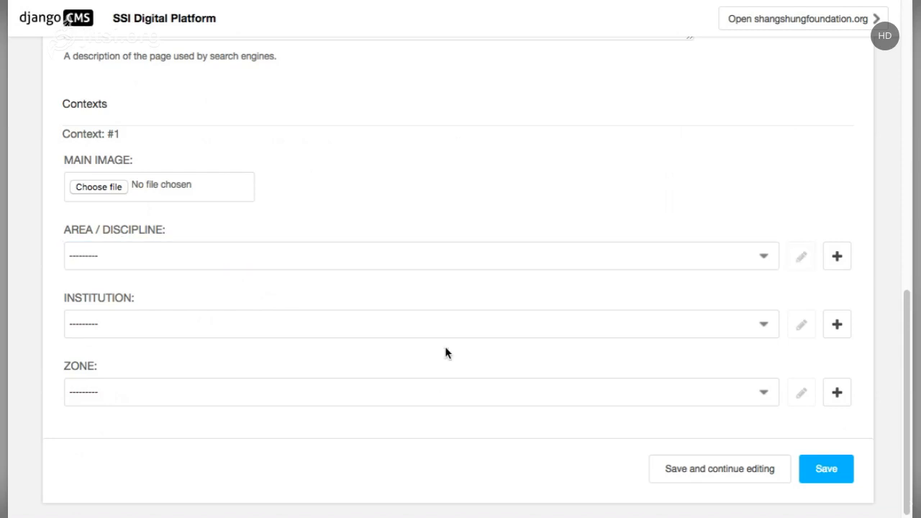
- Try Shang Shung Foundation - Italy as the institution, clear it again, and look at the zone choices
{"action": "left_click", "coordinate": [454, 328]}
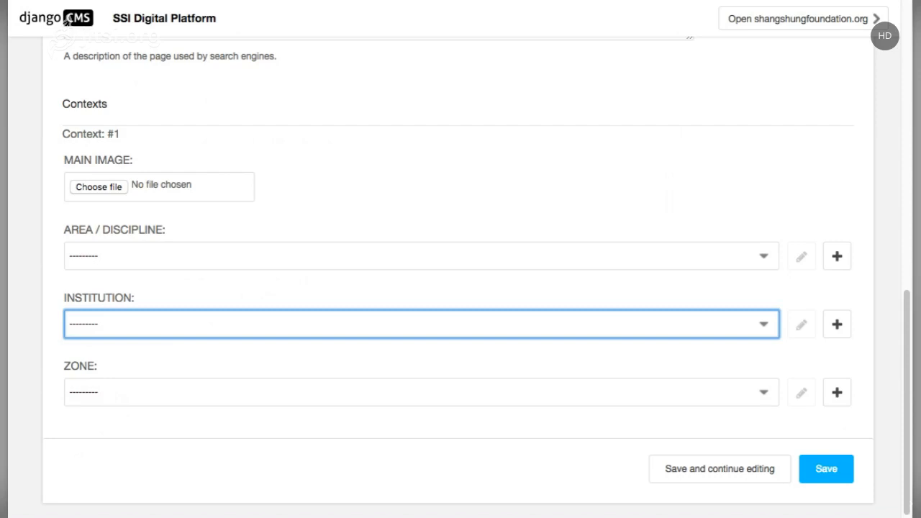
{"action": "left_click", "coordinate": [399, 341]}
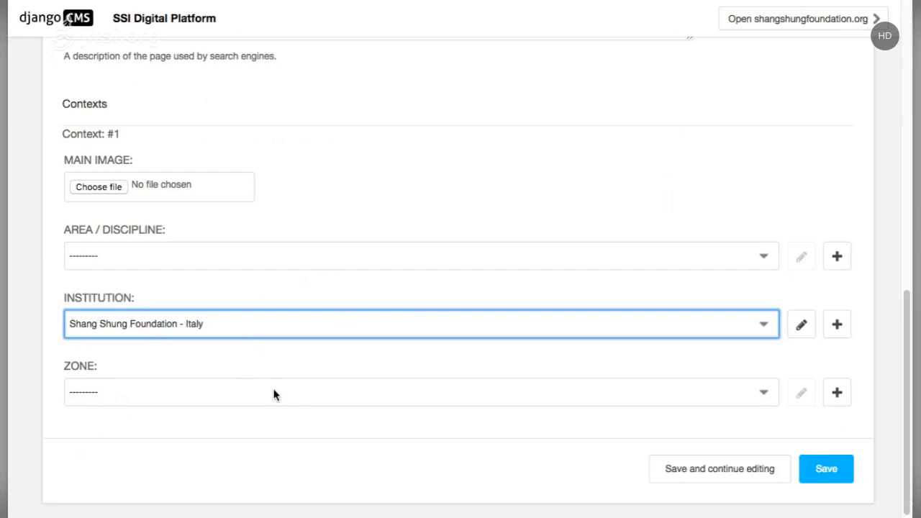
{"action": "key", "text": "Up"}
{"action": "left_click", "coordinate": [262, 368]}
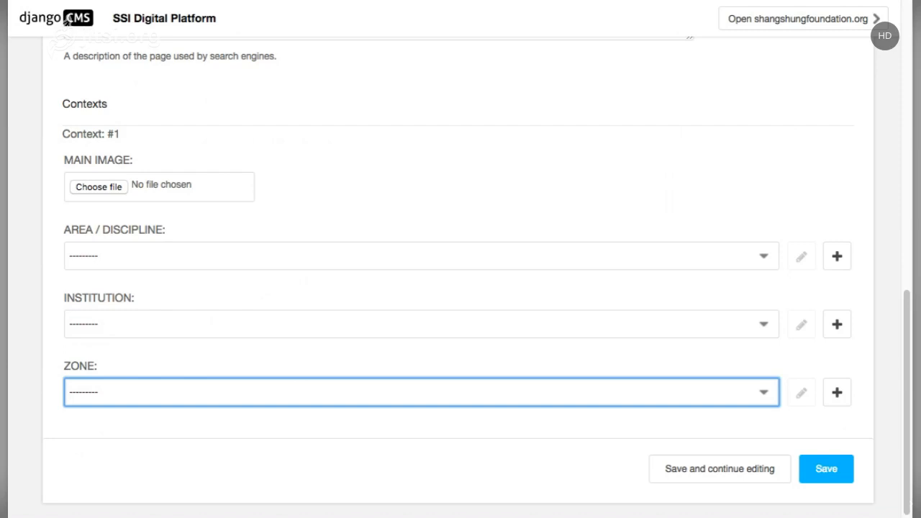
- Set the new page's area / discipline to Vajra Dance
{"action": "left_click", "coordinate": [384, 255]}
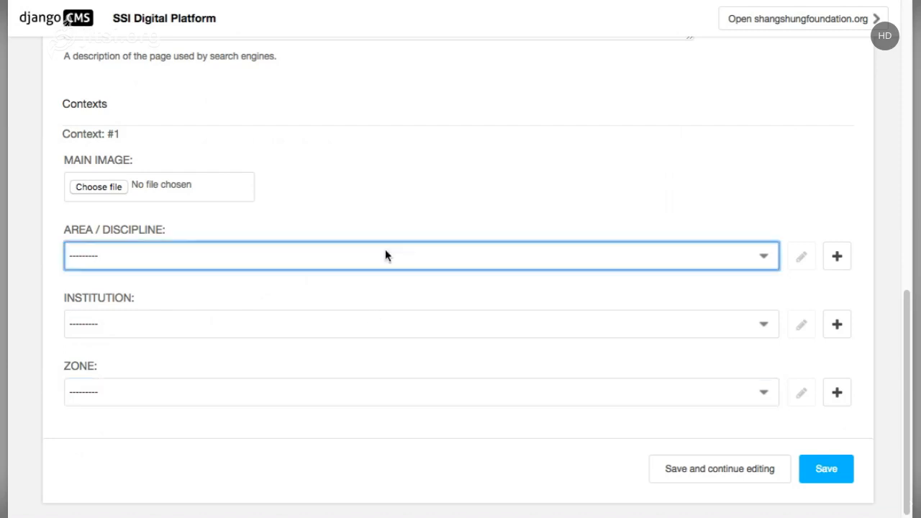
{"action": "left_click", "coordinate": [405, 172]}
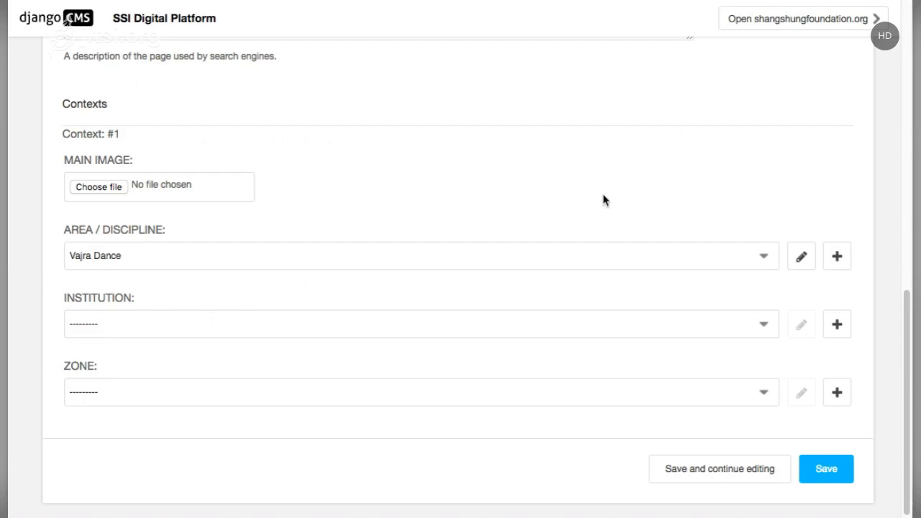
{"action": "scroll", "coordinate": [107, 191], "scroll_direction": "up", "scroll_amount": 1}
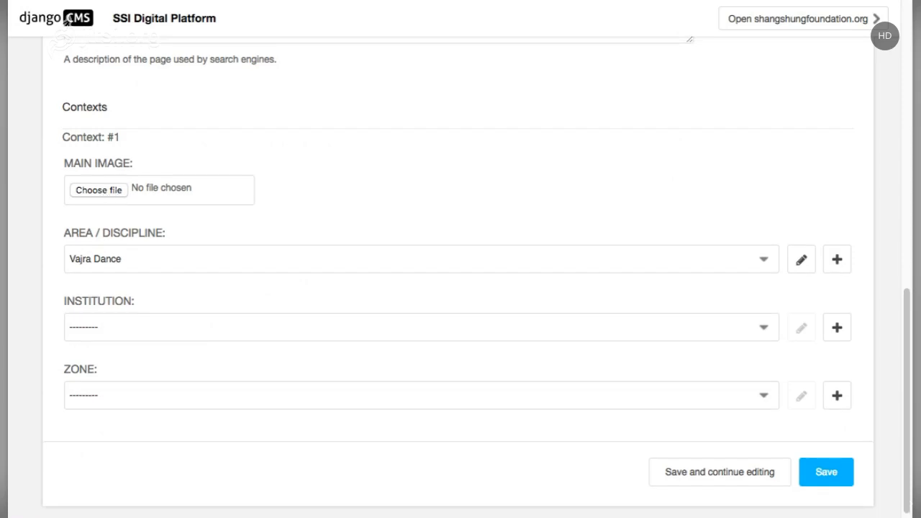
{"action": "left_click", "coordinate": [103, 189]}
{"action": "scroll", "coordinate": [733, 297], "scroll_direction": "up", "scroll_amount": 8}
{"action": "scroll", "coordinate": [731, 298], "scroll_direction": "down", "scroll_amount": 8}
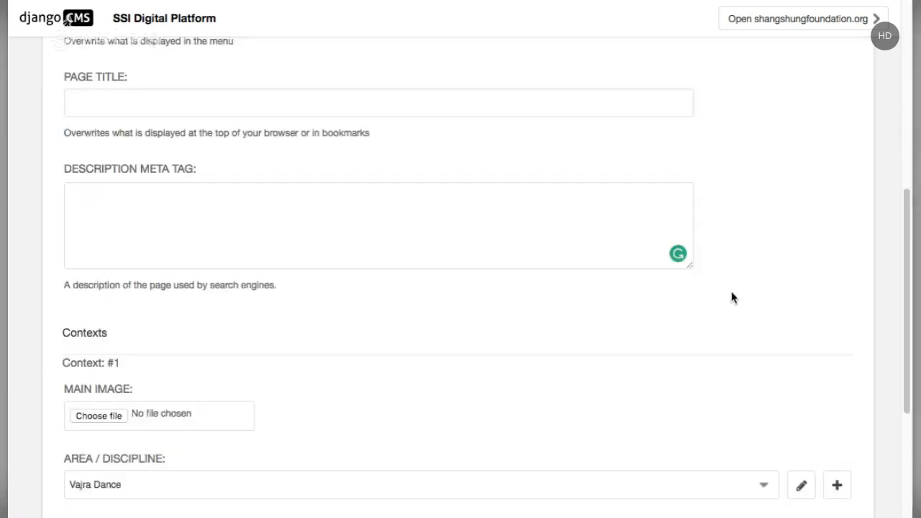
- Set the institution to International Dzogchen Community and save the new page
{"action": "left_click", "coordinate": [276, 314]}
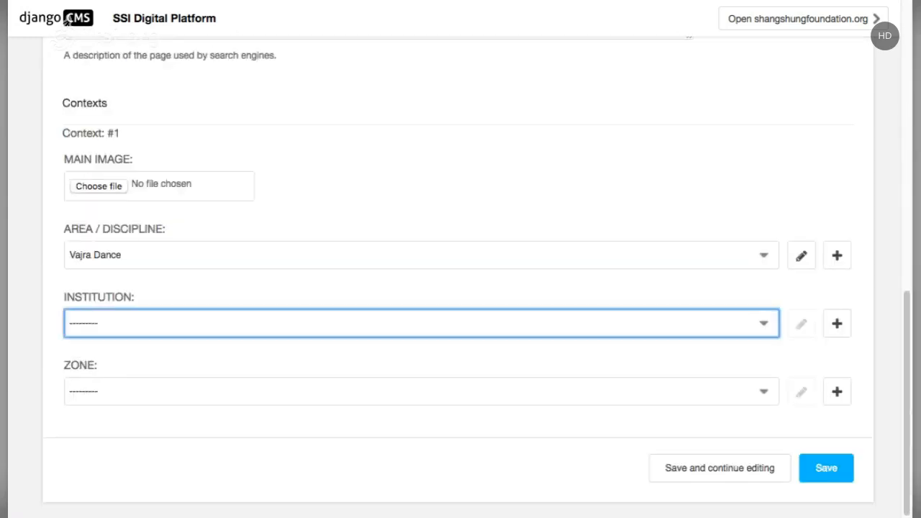
{"action": "left_click", "coordinate": [276, 338]}
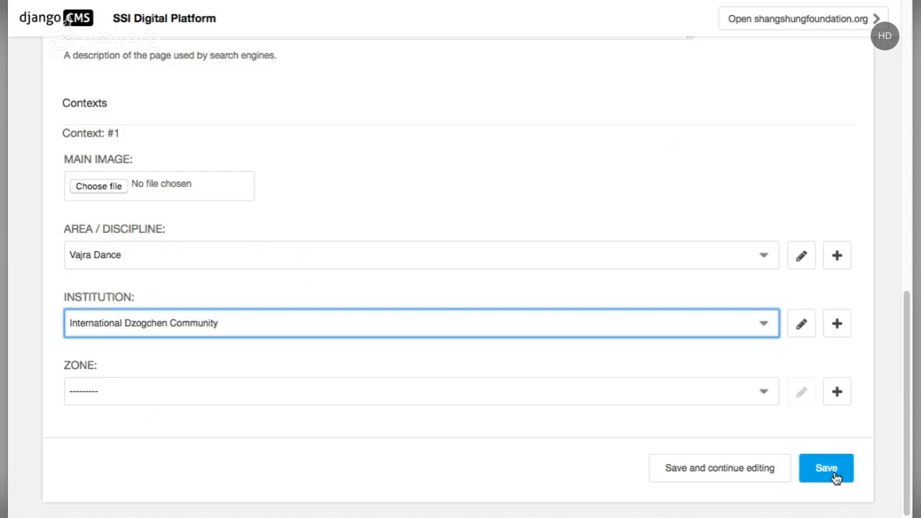
{"action": "left_click", "coordinate": [833, 471]}
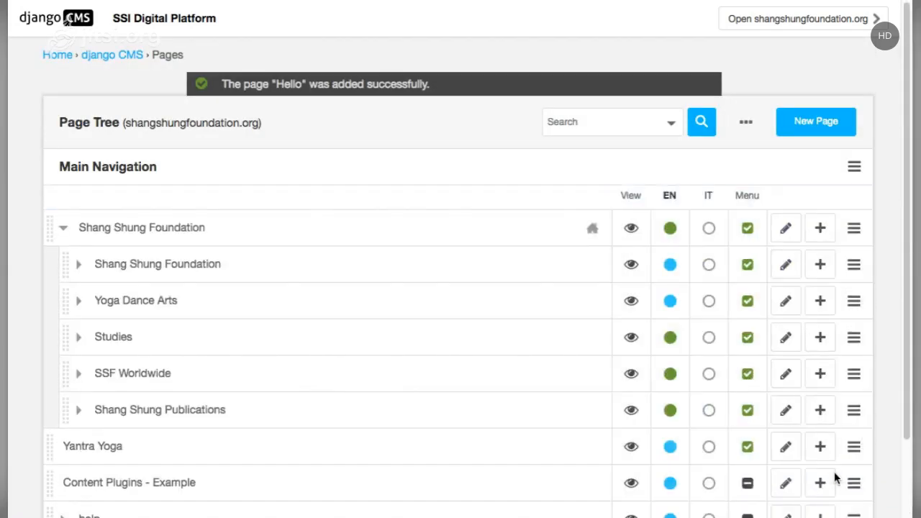
- View the Hello page on the site from the page tree and show its CMS toolbar
{"action": "scroll", "coordinate": [362, 203], "scroll_direction": "down", "scroll_amount": 2}
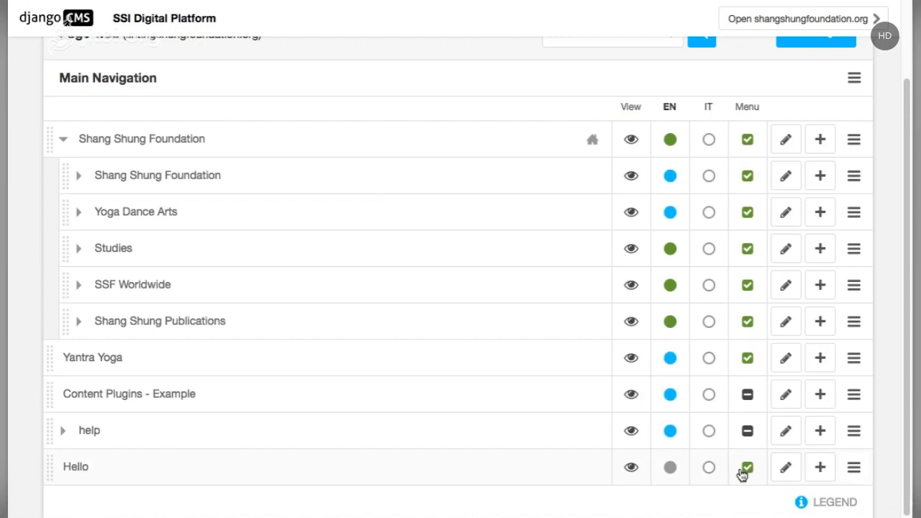
{"action": "left_click", "coordinate": [630, 468]}
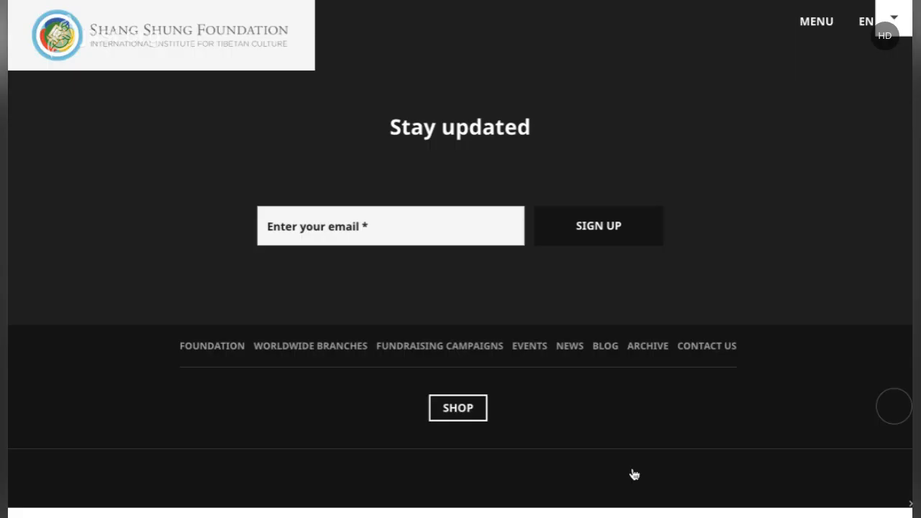
{"action": "left_click", "coordinate": [899, 30]}
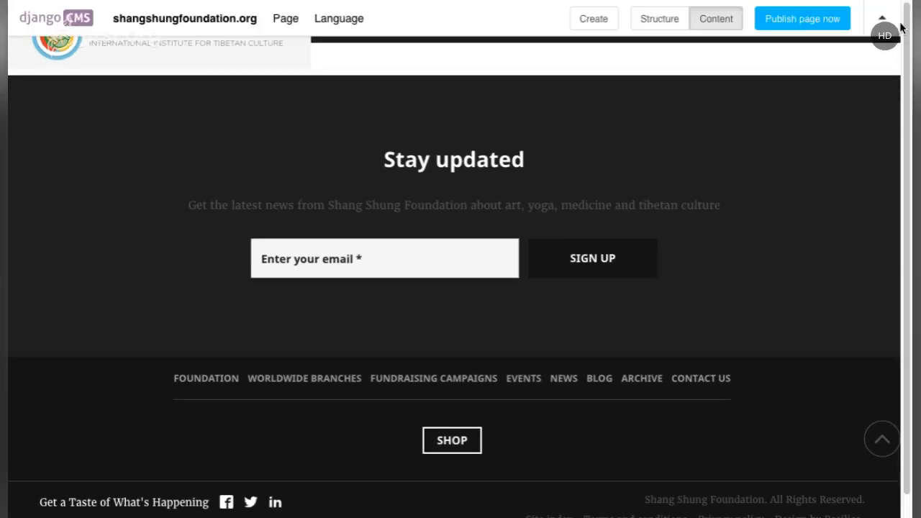
- Hide and show the CMS toolbar several times, leaving it shown
{"action": "left_click", "coordinate": [889, 22]}
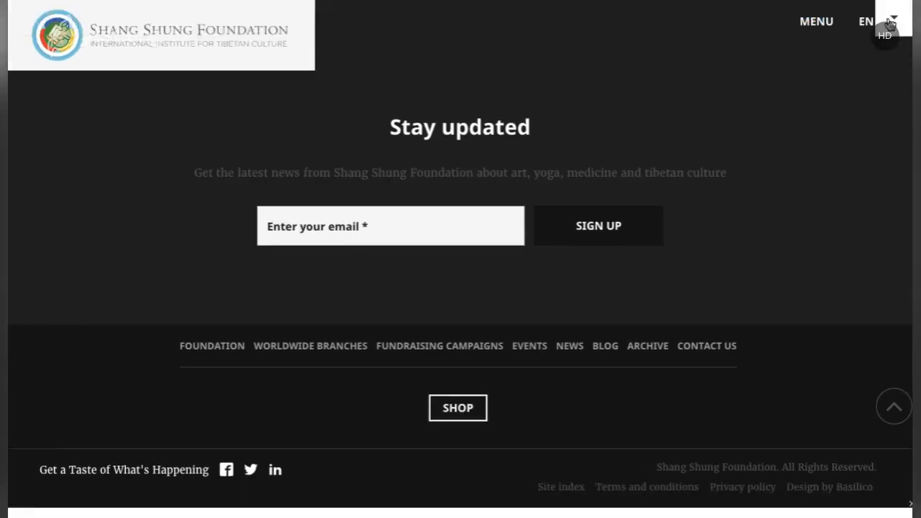
{"action": "left_click", "coordinate": [889, 21]}
{"action": "left_click", "coordinate": [889, 21]}
{"action": "left_click", "coordinate": [889, 22]}
{"action": "left_click", "coordinate": [889, 21]}
{"action": "left_click", "coordinate": [890, 24]}
{"action": "left_click", "coordinate": [890, 25]}
{"action": "left_click", "coordinate": [891, 23]}
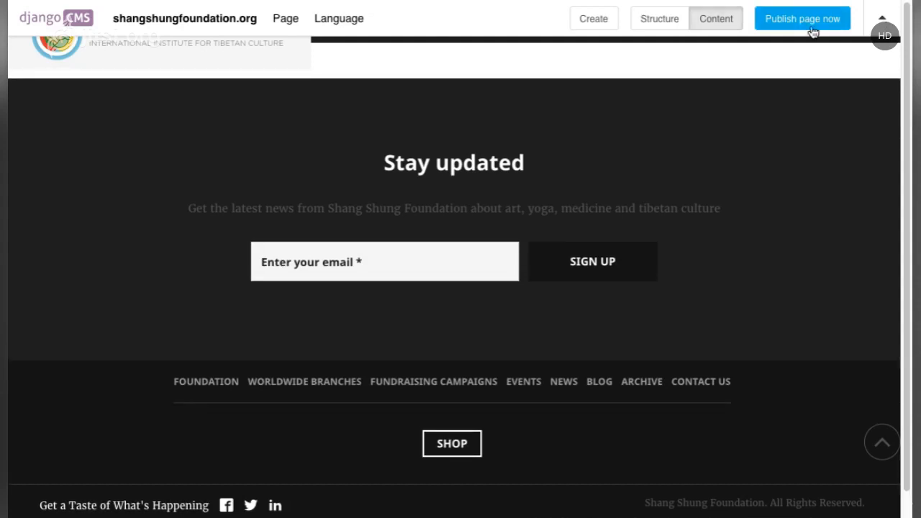
- Look at the Hello page's structure view and return to its content view
{"action": "left_click", "coordinate": [668, 25]}
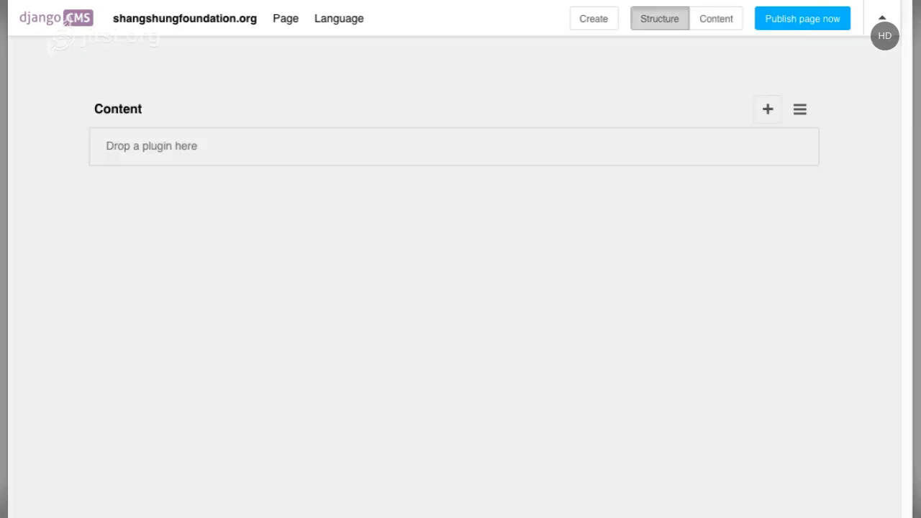
{"action": "left_click", "coordinate": [698, 22]}
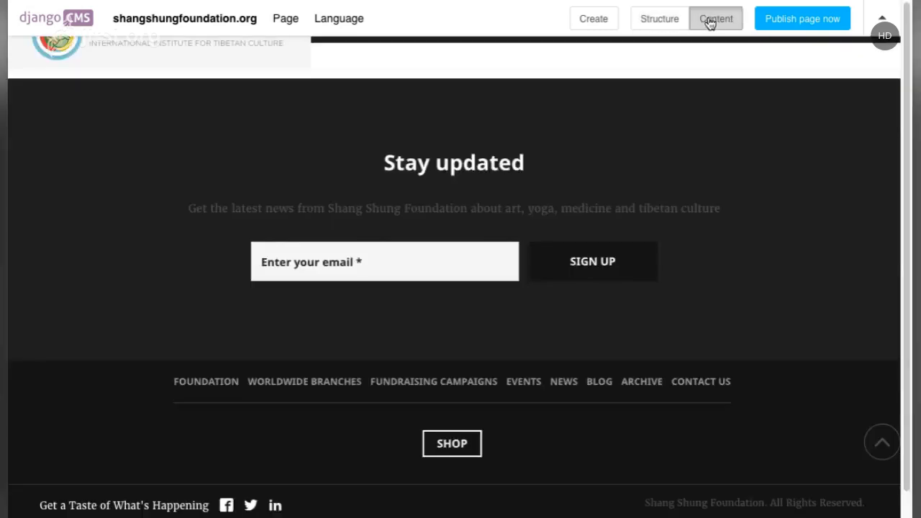
- Compare the Hello page's structure and content views by switching between them, ending in the structure view
{"action": "left_click", "coordinate": [661, 19]}
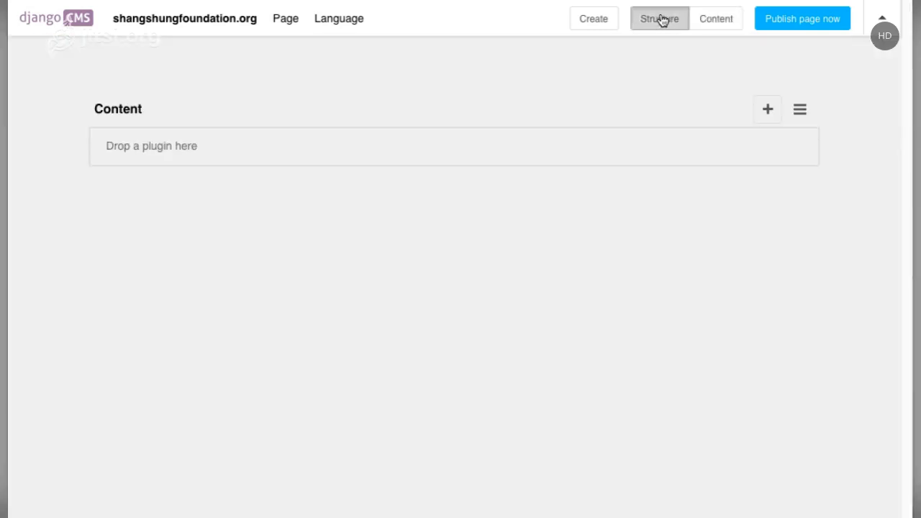
{"action": "left_click", "coordinate": [709, 19]}
{"action": "left_click", "coordinate": [667, 22]}
{"action": "left_click", "coordinate": [709, 22]}
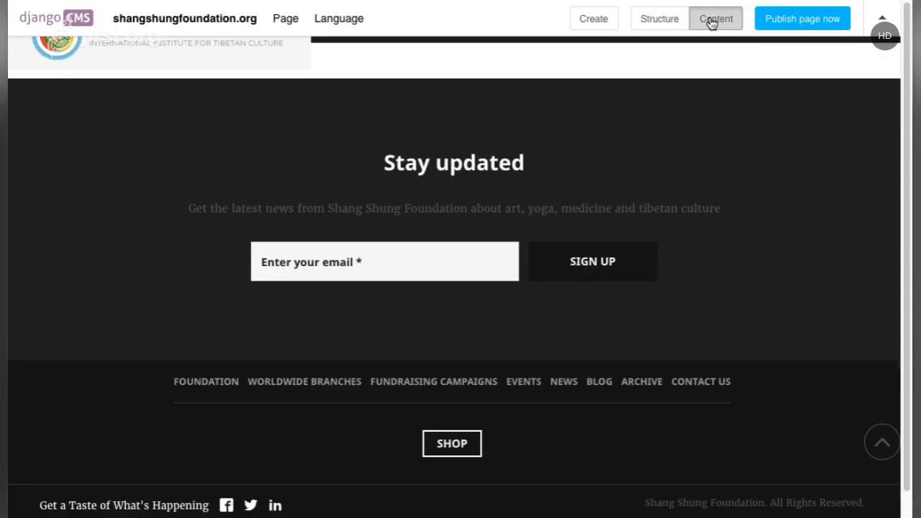
{"action": "left_click", "coordinate": [669, 26]}
{"action": "left_click", "coordinate": [698, 22]}
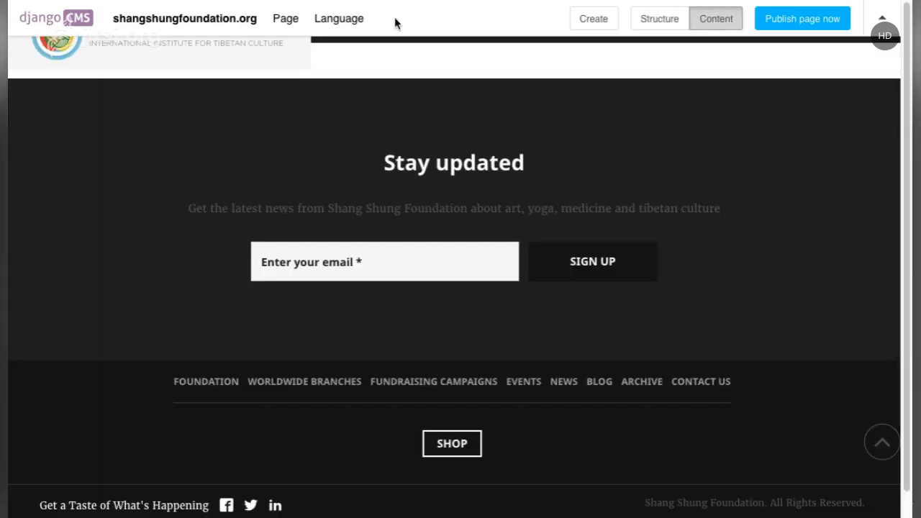
{"action": "left_click", "coordinate": [669, 22]}
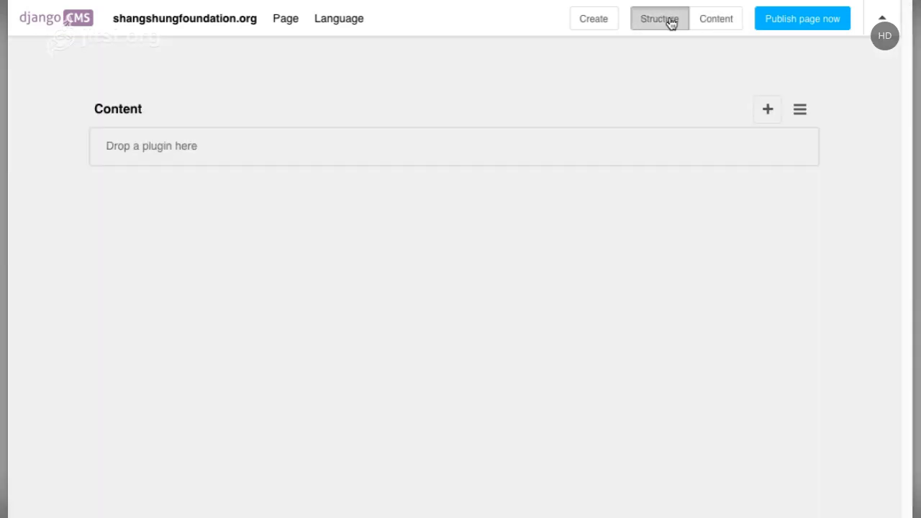
- Change the Hello page's template to page and check the choice in the template list
{"action": "left_click", "coordinate": [283, 20]}
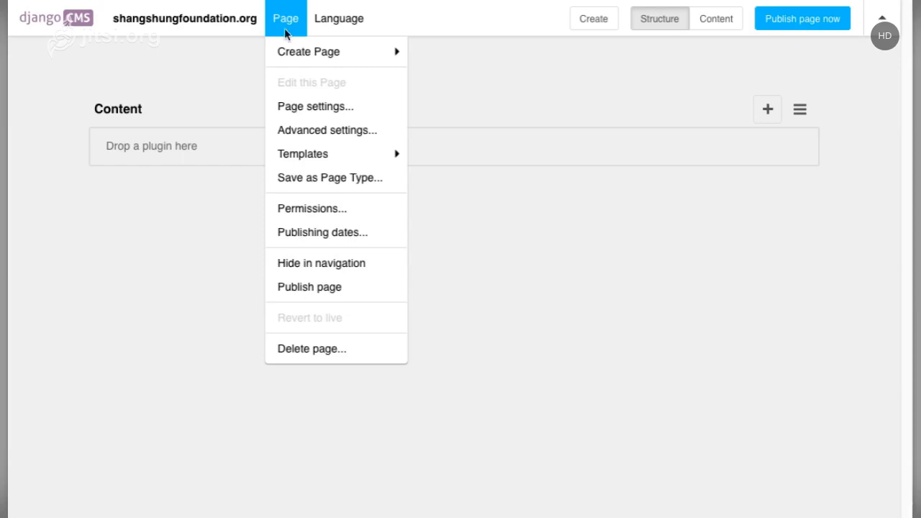
{"action": "mouse_move", "coordinate": [293, 162]}
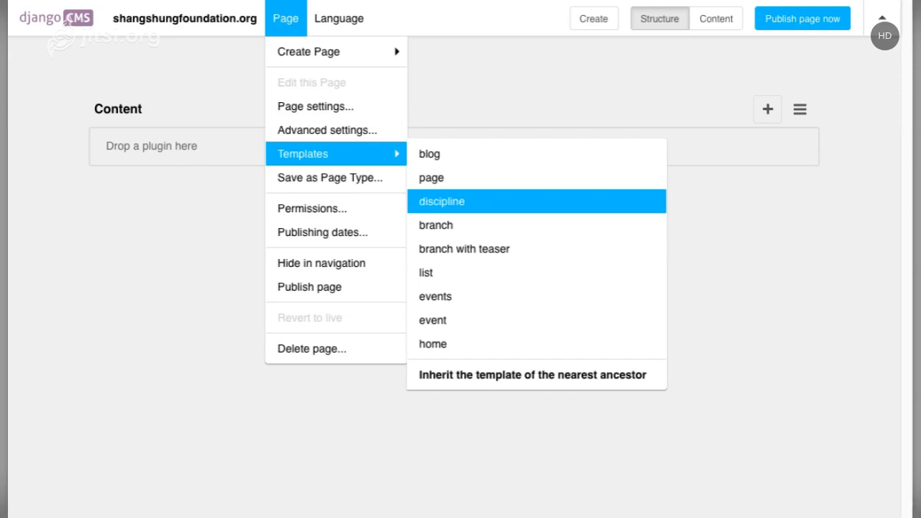
{"action": "left_click", "coordinate": [501, 189]}
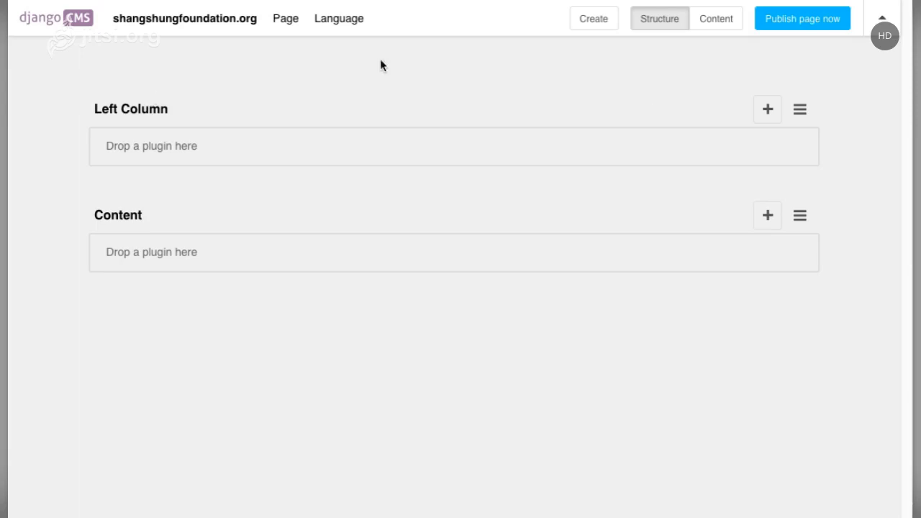
{"action": "left_click", "coordinate": [282, 18]}
{"action": "mouse_move", "coordinate": [316, 157]}
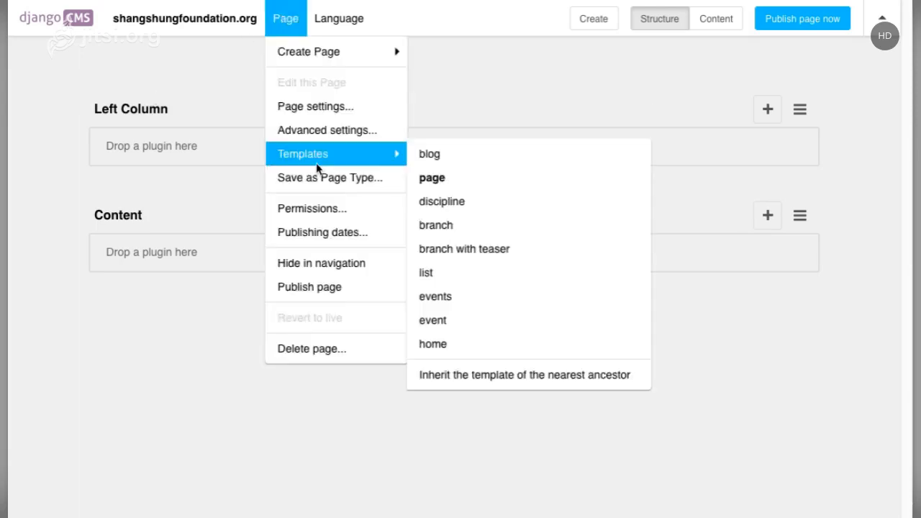
{"action": "left_click", "coordinate": [498, 77]}
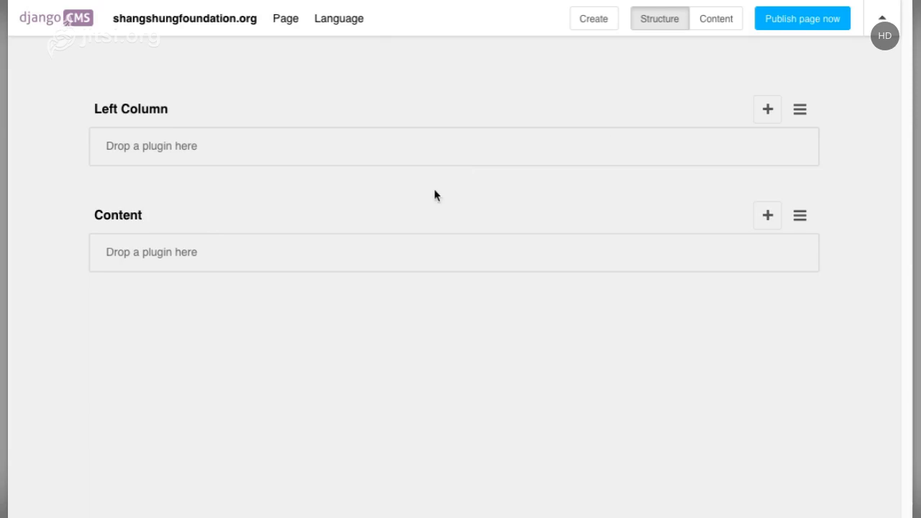
- Look at the page's content view with the applied template and return to the structure view
{"action": "left_click", "coordinate": [718, 23]}
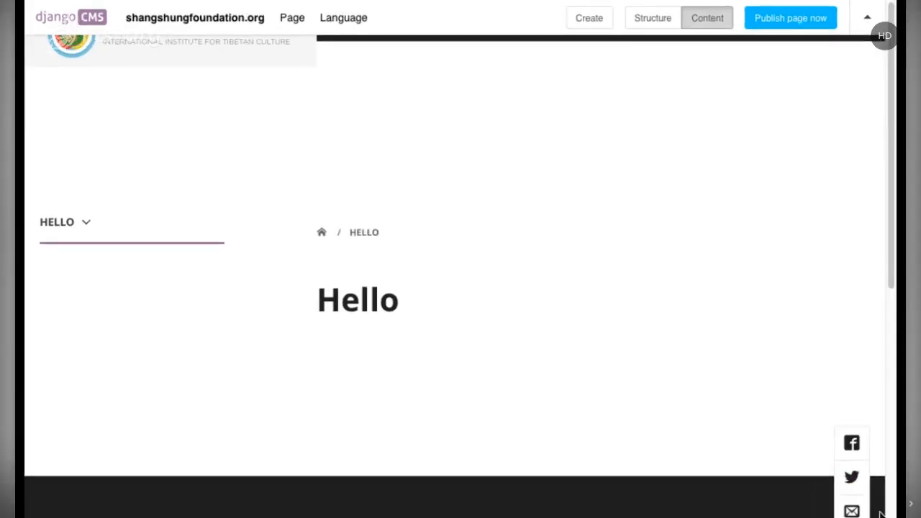
{"action": "scroll", "coordinate": [754, 317], "scroll_direction": "down", "scroll_amount": 1}
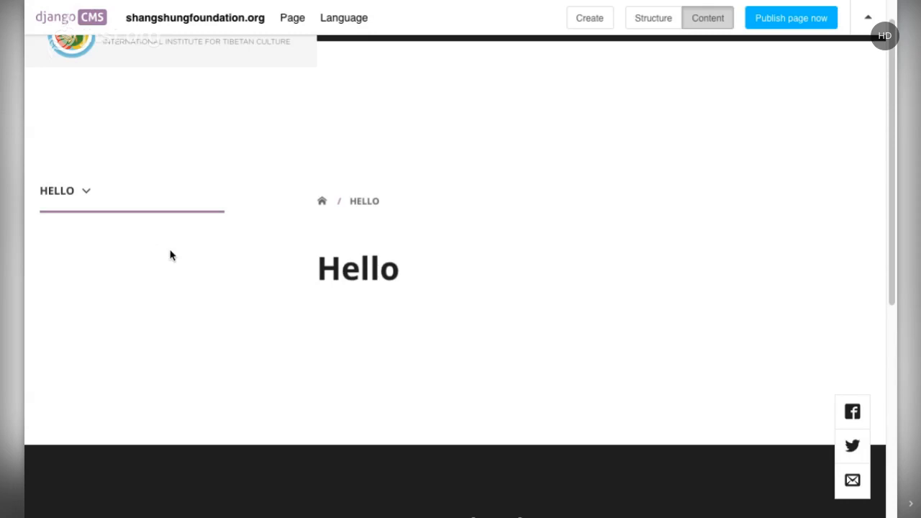
{"action": "left_click", "coordinate": [653, 18]}
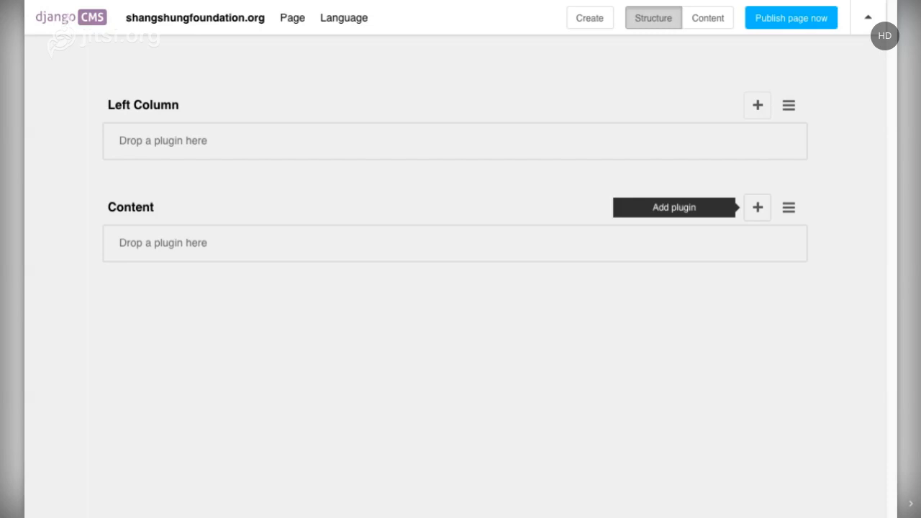
- Add a Text plugin to the Content placeholder
{"action": "left_click", "coordinate": [756, 207]}
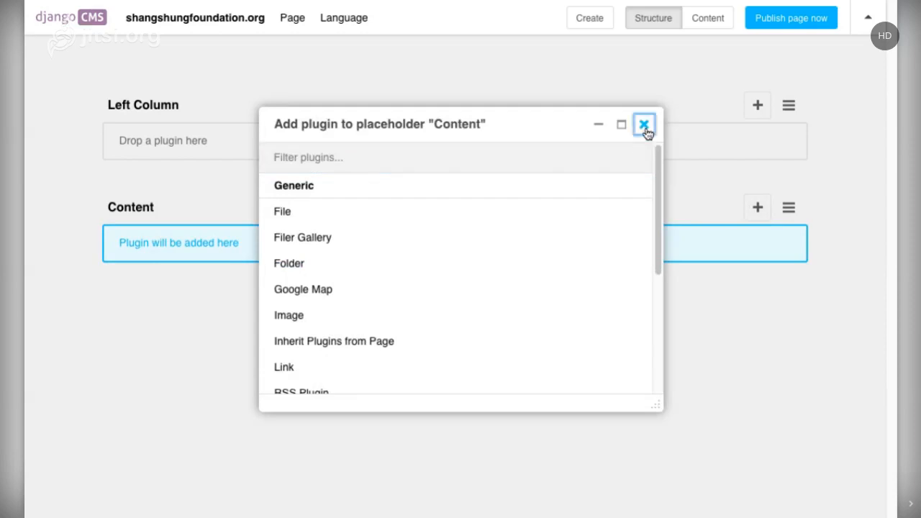
{"action": "left_click", "coordinate": [644, 125]}
{"action": "left_click", "coordinate": [754, 209]}
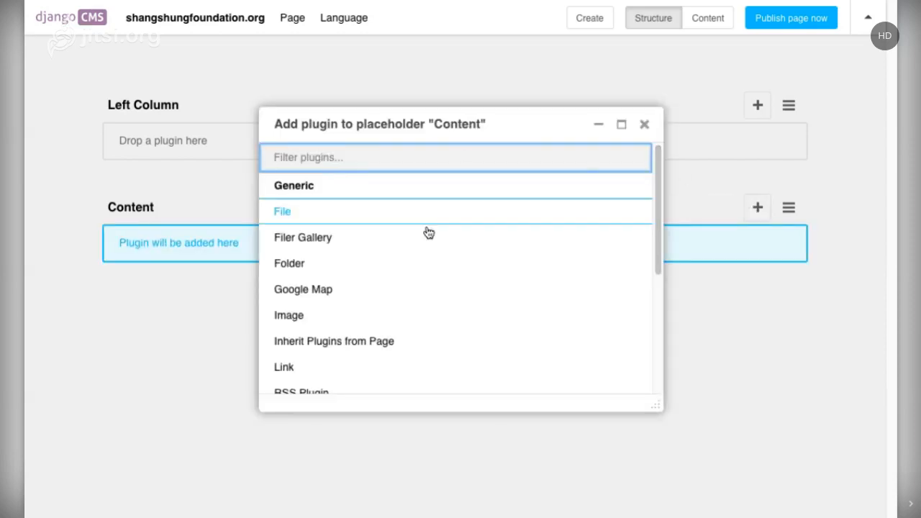
{"action": "left_click_drag", "start_coordinate": [660, 174], "coordinate": [662, 294]}
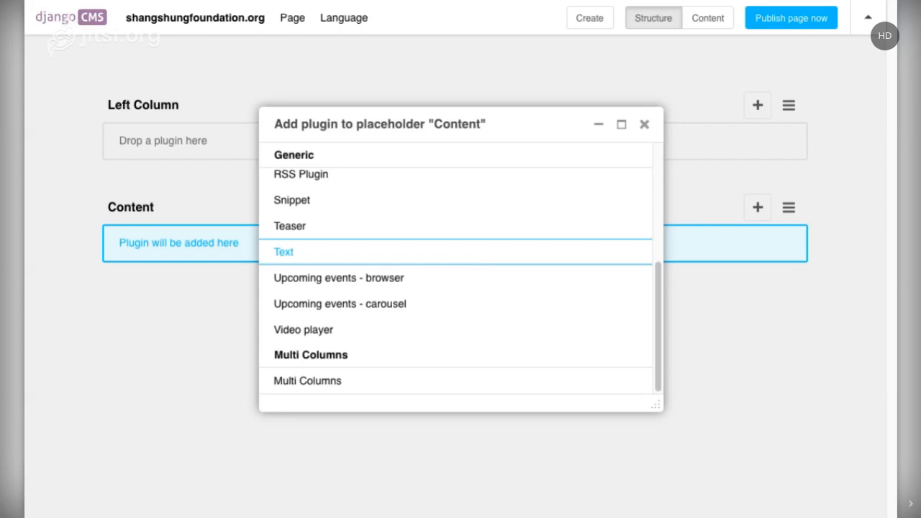
{"action": "left_click", "coordinate": [468, 261]}
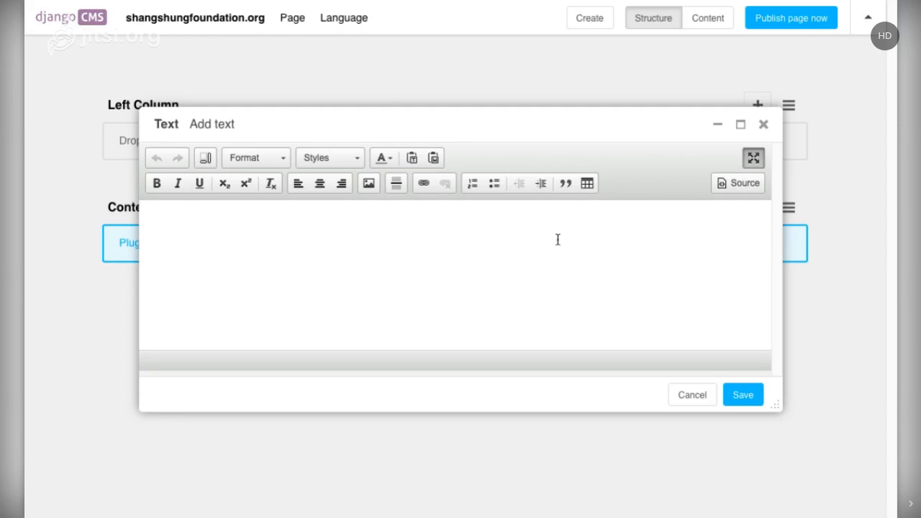
- Enter two lines stating that "title" and "description meta tag" should be filled up and "Main Image", "area / discipline", "Institution", "Zone" can be set up
{"action": "left_click", "coordinate": [395, 254]}
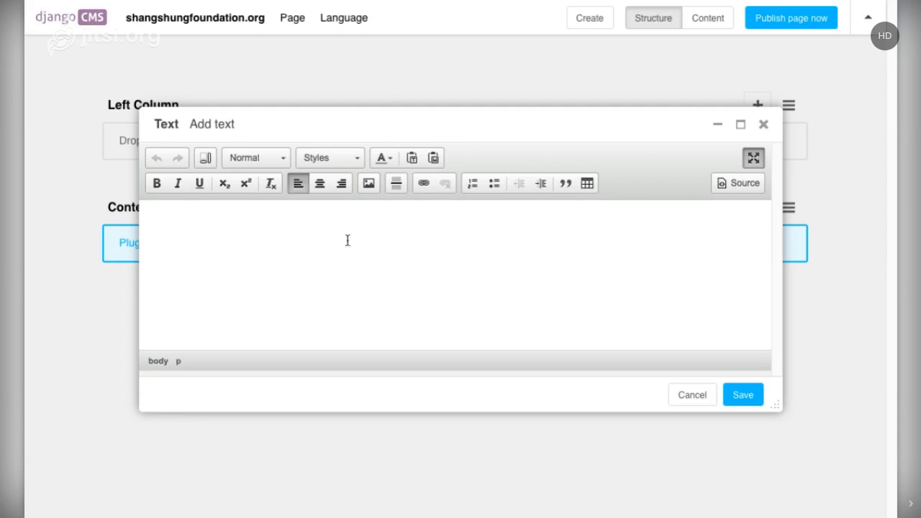
{"action": "type", "text": "\"title\", \"description meta tag\" should be filled up. \"Main Image\" and \"area / discipline\", \"Institution\", \"Zone\" can be set up. those settings are important because they affect function of content plugins etc"}
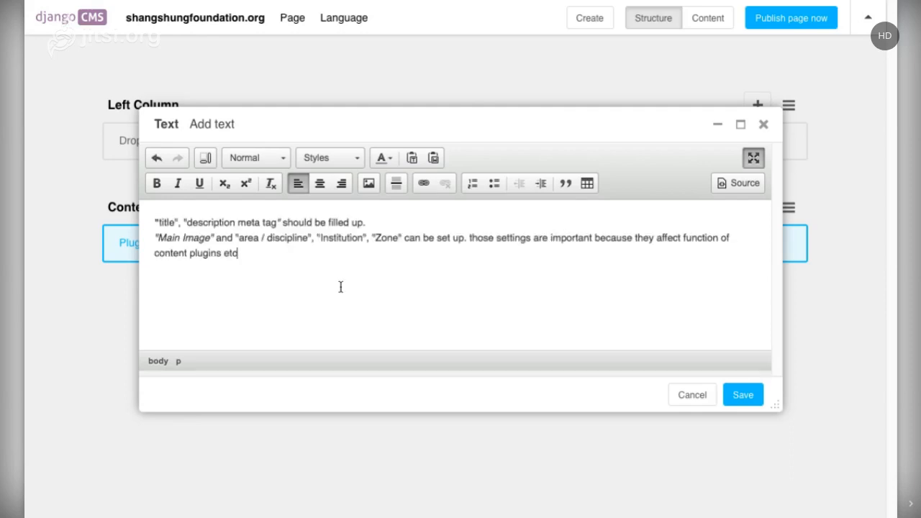
{"action": "left_click_drag", "start_coordinate": [292, 257], "coordinate": [140, 206]}
{"action": "left_click", "coordinate": [283, 261]}
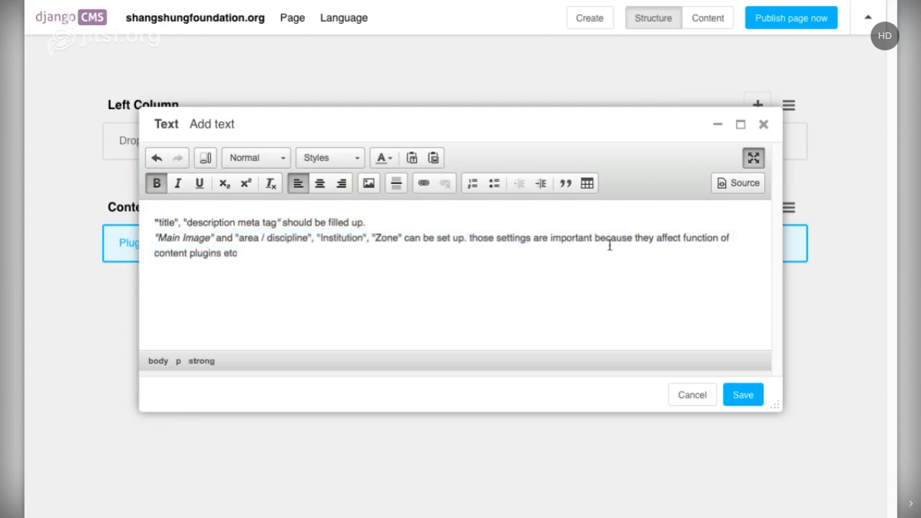
- Make "description meta tag" bold and "should" italic in the first line of the text
{"action": "left_click_drag", "start_coordinate": [265, 257], "coordinate": [319, 223]}
{"action": "left_click", "coordinate": [257, 251]}
{"action": "left_click", "coordinate": [157, 185]}
{"action": "left_click", "coordinate": [325, 222]}
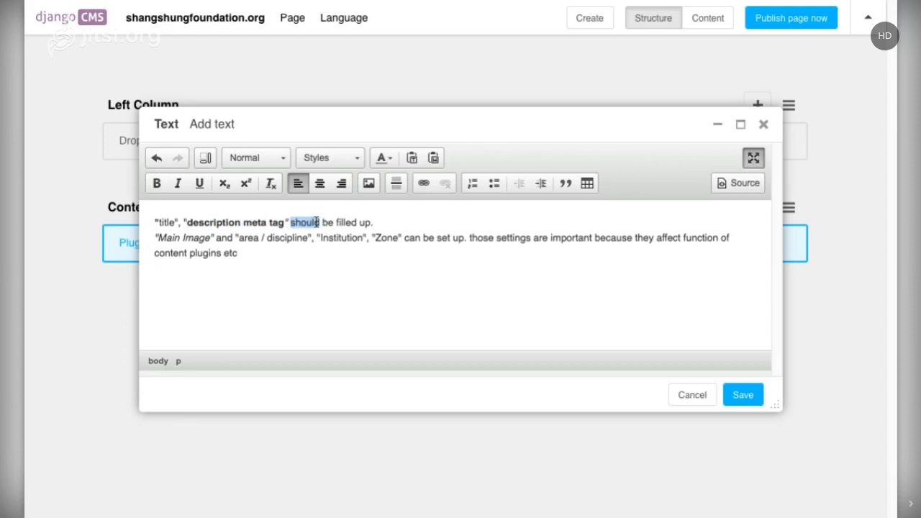
{"action": "left_click", "coordinate": [178, 183]}
{"action": "left_click", "coordinate": [274, 262]}
- Insert a blank line after the first sentence and centre the "Main Image" paragraph
{"action": "left_click", "coordinate": [400, 218]}
{"action": "key", "text": "Return"}
{"action": "triple_click", "coordinate": [293, 284]}
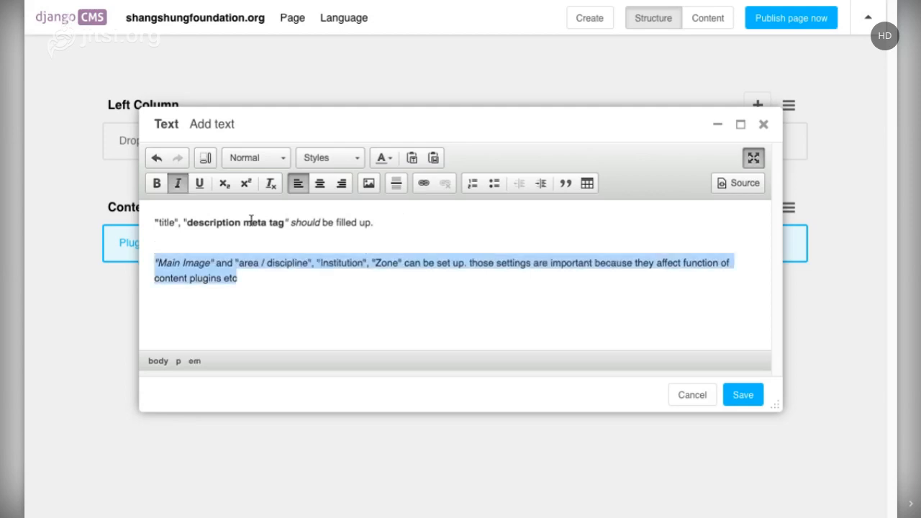
{"action": "left_click", "coordinate": [320, 183]}
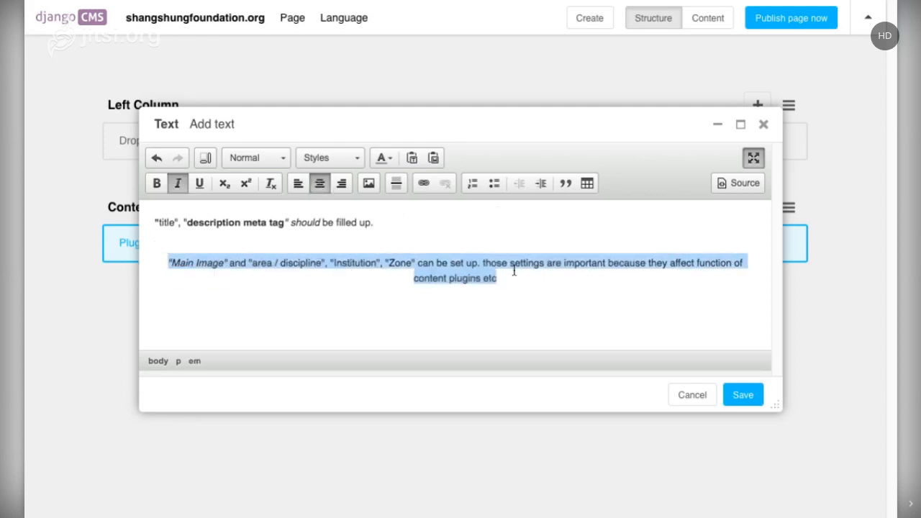
- Examine the link settings for the words "can be set up." and the available text styles, leaving the text unlinked
{"action": "left_click", "coordinate": [454, 263]}
{"action": "left_click", "coordinate": [417, 264]}
{"action": "left_click_drag", "start_coordinate": [418, 263], "coordinate": [479, 263]}
{"action": "left_click", "coordinate": [424, 184]}
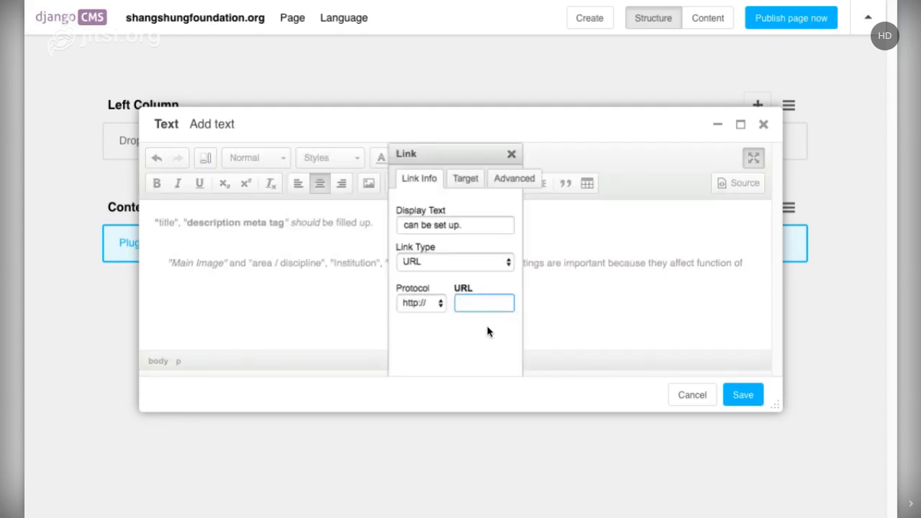
{"action": "left_click", "coordinate": [511, 153]}
{"action": "left_click", "coordinate": [510, 277]}
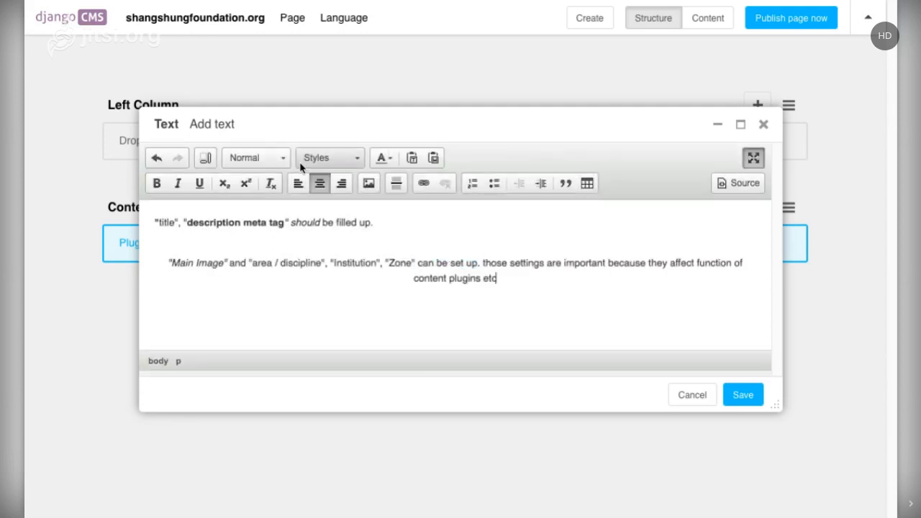
{"action": "left_click", "coordinate": [343, 158]}
{"action": "left_click", "coordinate": [232, 288]}
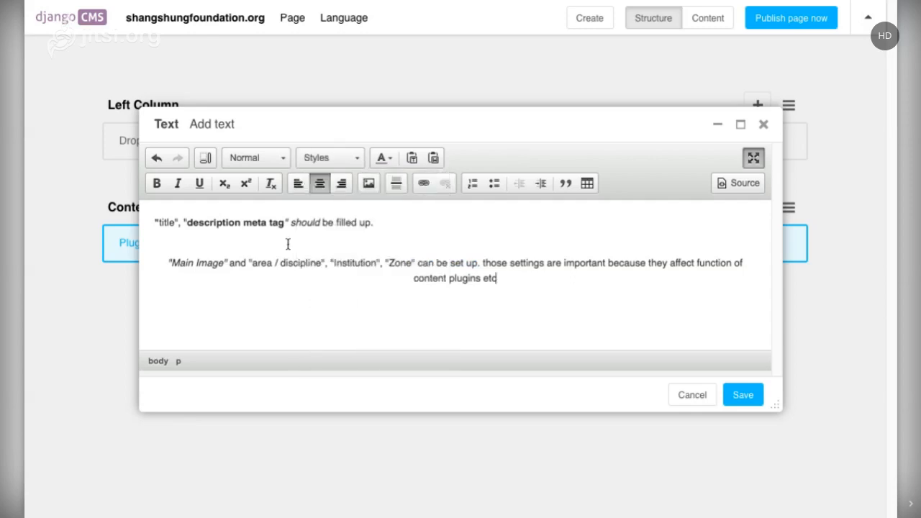
- Add blank lines below the centred paragraph and left-align the new line
{"action": "left_click", "coordinate": [527, 263]}
{"action": "key", "text": "Return"}
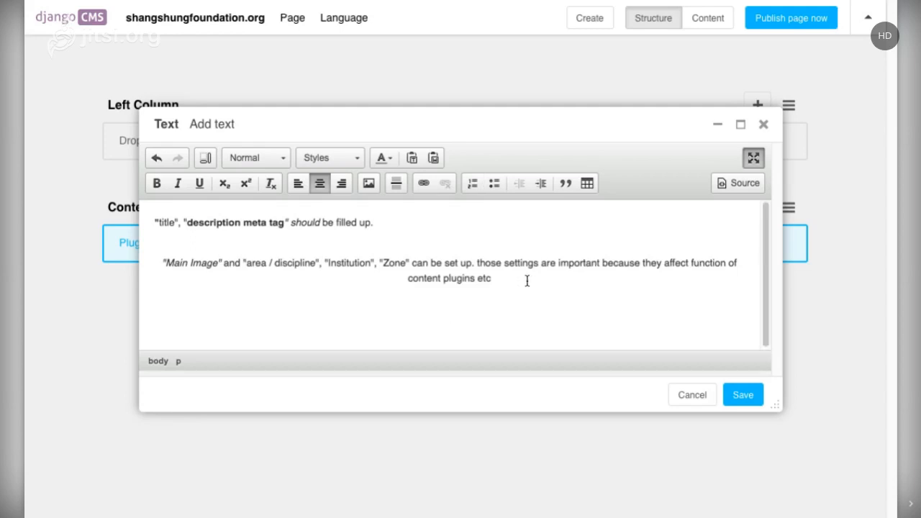
{"action": "left_click", "coordinate": [321, 184]}
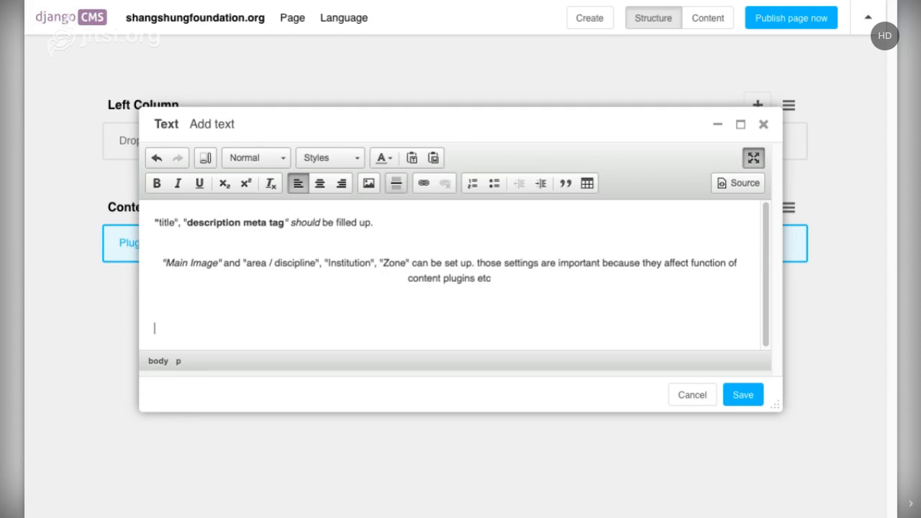
- Examine the link and target settings for the words "Zone" can be set up. and close them without adding a link
{"action": "left_click", "coordinate": [399, 270]}
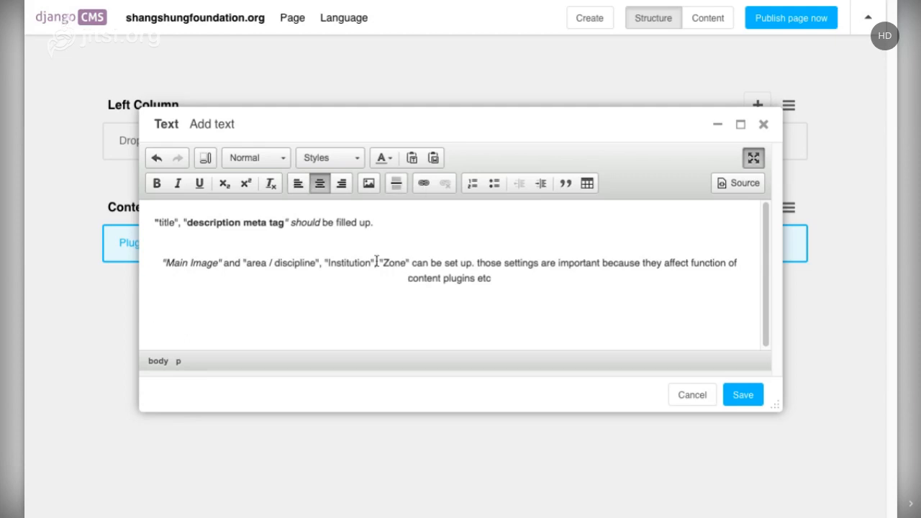
{"action": "left_click_drag", "start_coordinate": [380, 262], "coordinate": [473, 261]}
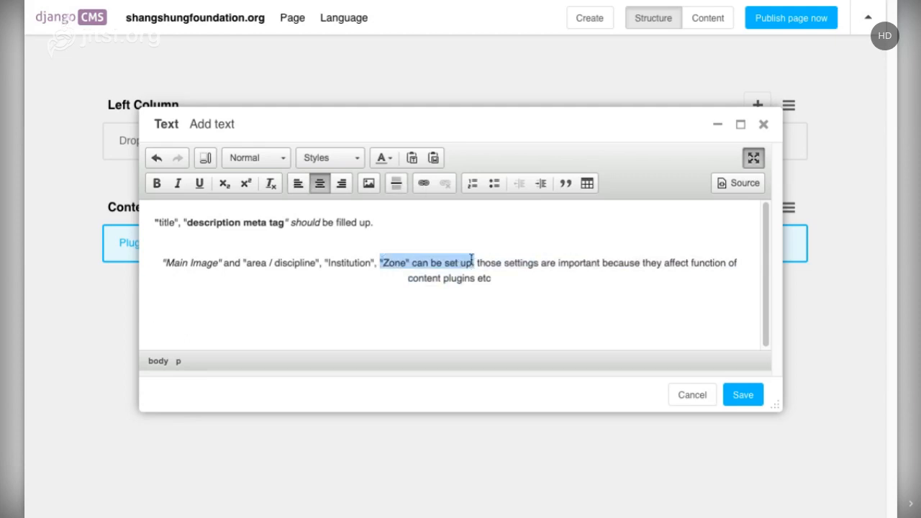
{"action": "left_click", "coordinate": [423, 182]}
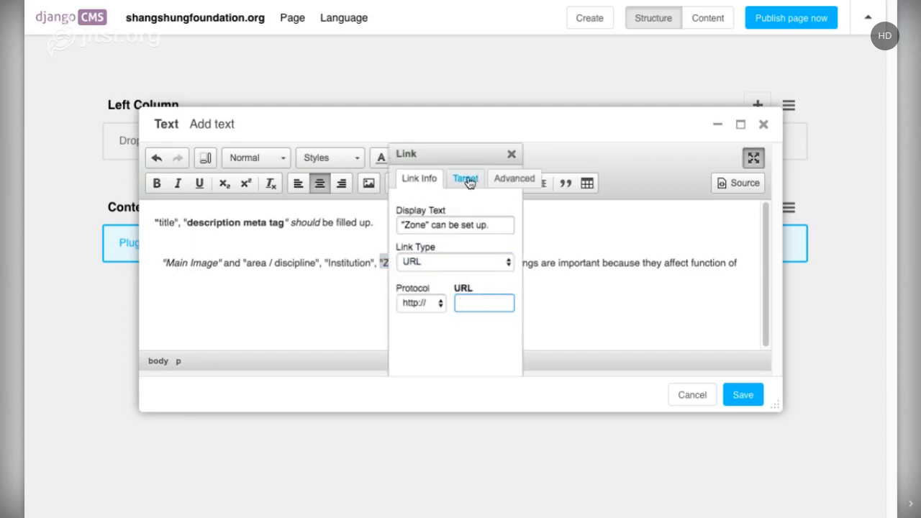
{"action": "left_click", "coordinate": [466, 179]}
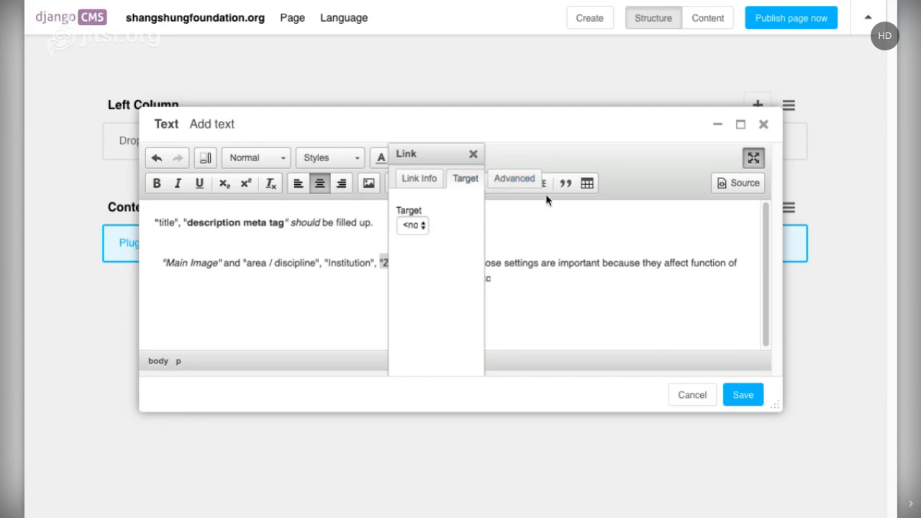
{"action": "left_click", "coordinate": [476, 155]}
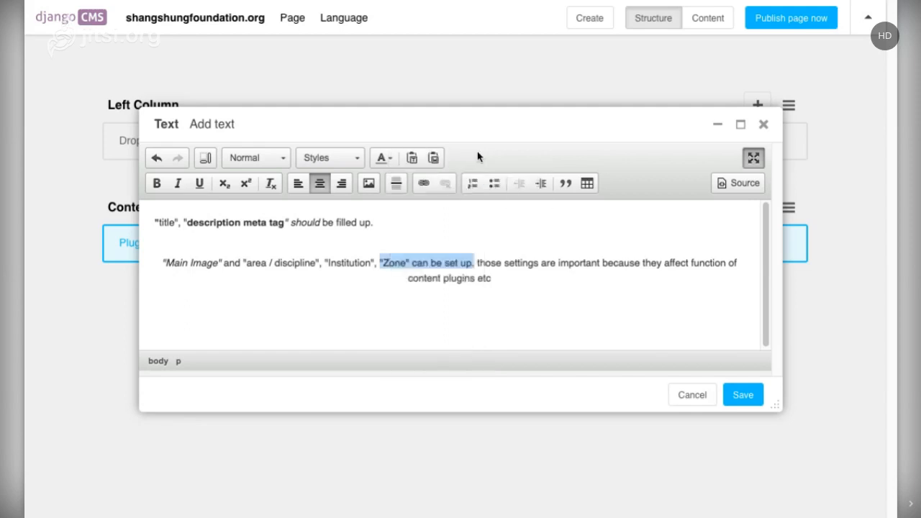
- Insert a bulleted list below the centred paragraph describing Main image, Area / discipline, Institution and Zone, with the terms in bold
{"action": "left_click", "coordinate": [492, 278]}
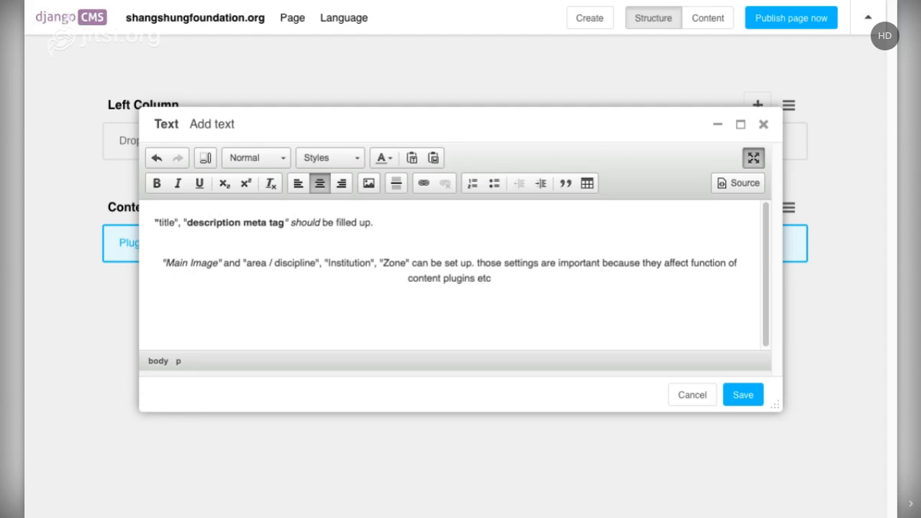
{"action": "key", "text": "Return"}
{"action": "type", "text": "Main image - main image in the page's header Area / discipline - sets up semantic context for the page and relates automatically all relevant sources Institution - establish institutional context Zone - establish geographic context"}
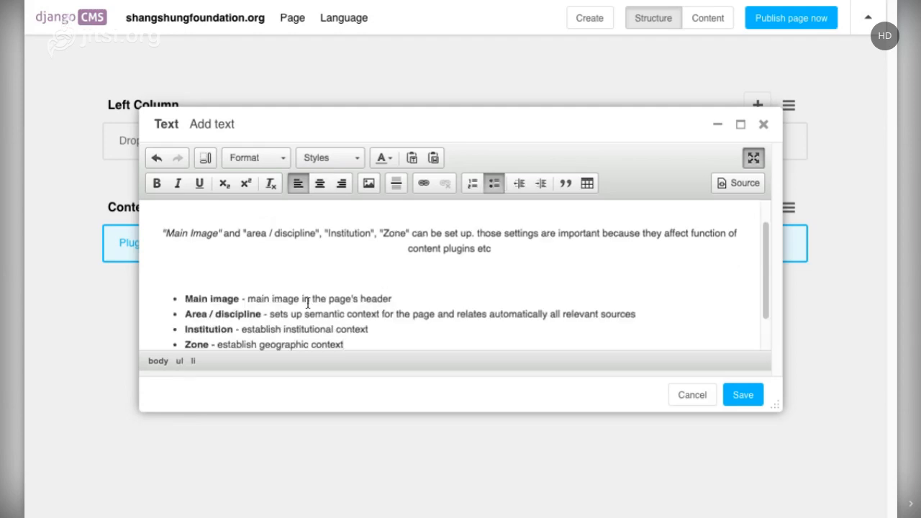
- Convert the bulleted list describing Main image, Area / discipline, Institution and Zone into a numbered list
{"action": "left_click_drag", "start_coordinate": [379, 328], "coordinate": [345, 333]}
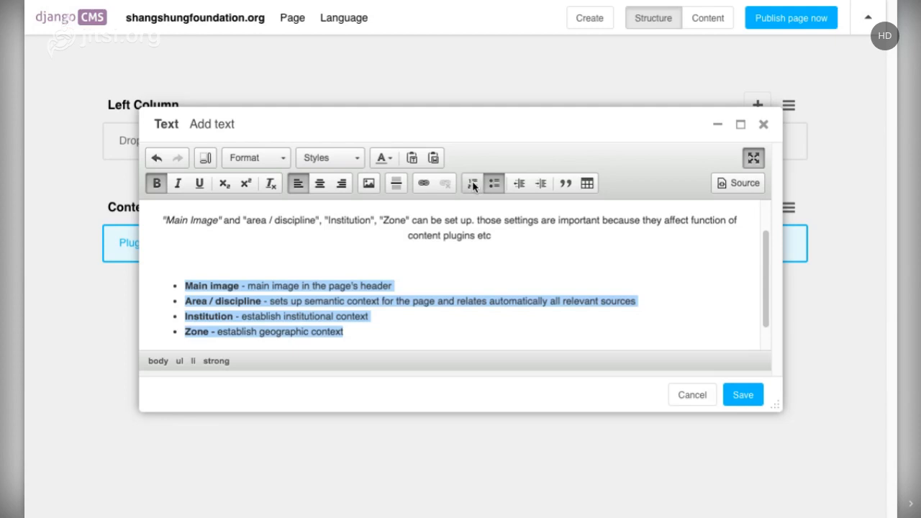
{"action": "left_click", "coordinate": [472, 182]}
{"action": "left_click", "coordinate": [181, 283]}
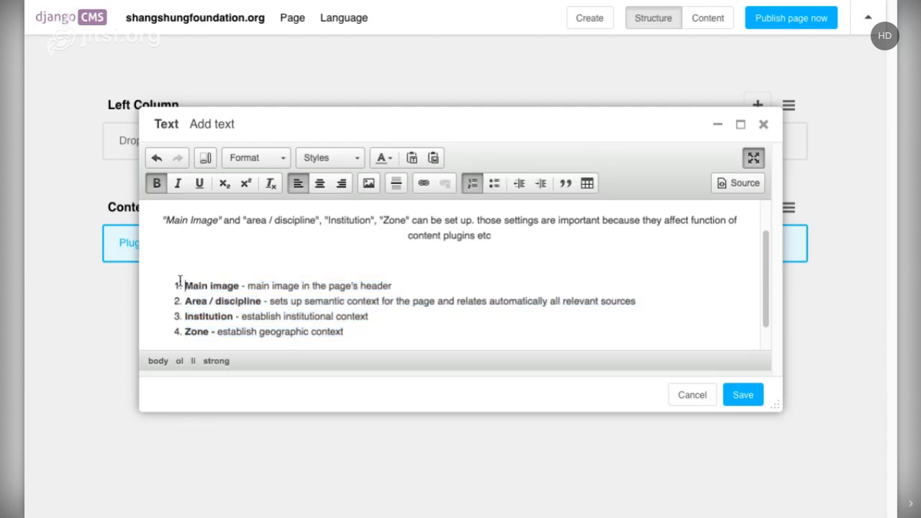
{"action": "left_click_drag", "start_coordinate": [180, 284], "coordinate": [204, 280]}
{"action": "left_click", "coordinate": [381, 314]}
{"action": "left_click", "coordinate": [476, 310]}
{"action": "left_click", "coordinate": [489, 237]}
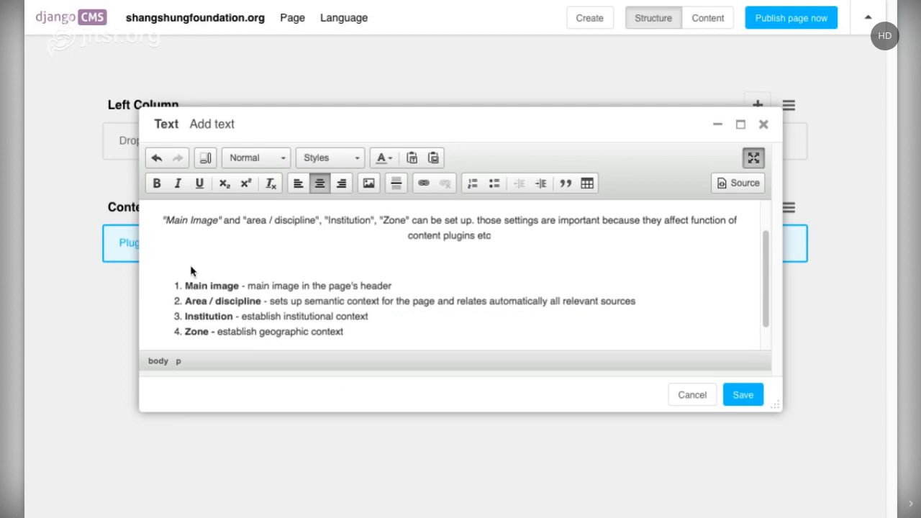
- Insert a left-aligned copy of the "title" and "Main Image" sentences below the numbered list, with a blank line separating them
{"action": "left_click", "coordinate": [355, 332]}
{"action": "key", "text": "Return"}
{"action": "key", "text": "Return"}
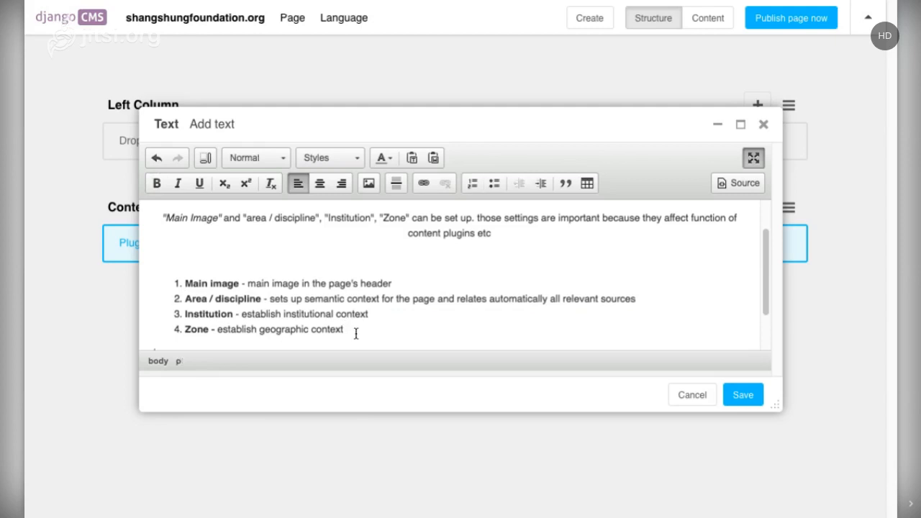
{"action": "type", "text": "\"title\", \"description meta tag\" should be filled up. \"Main Image\" and \"area / discipline\", \"Institution\", \"Zone\" can be set up. those settings are important because they affect function of content plugins etc"}
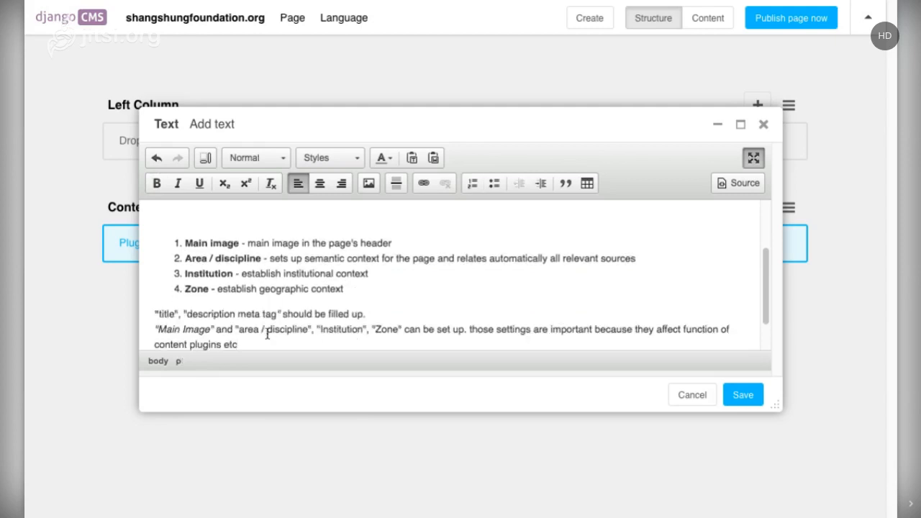
{"action": "left_click", "coordinate": [401, 308]}
{"action": "key", "text": "Return"}
{"action": "scroll", "coordinate": [397, 307], "scroll_direction": "down", "scroll_amount": 1}
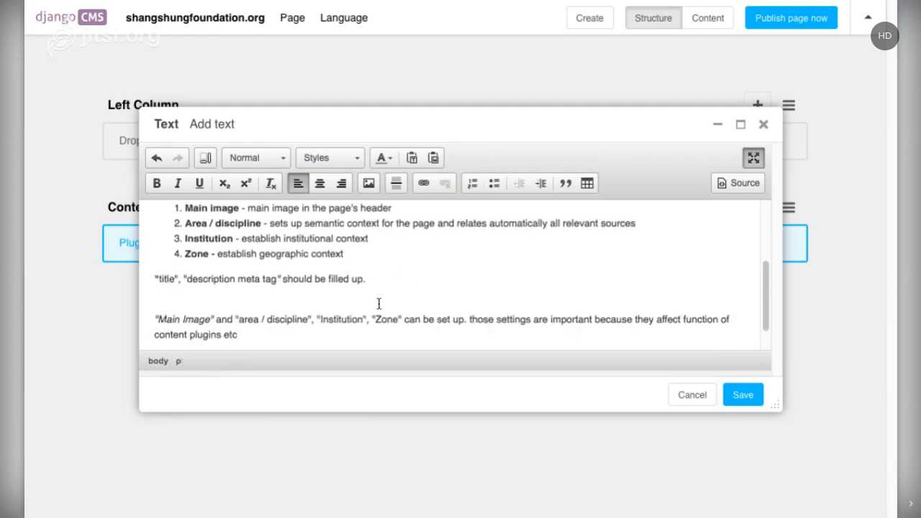
- Indent the copied "Main Image" paragraph below the numbered list by one level
{"action": "triple_click", "coordinate": [257, 330]}
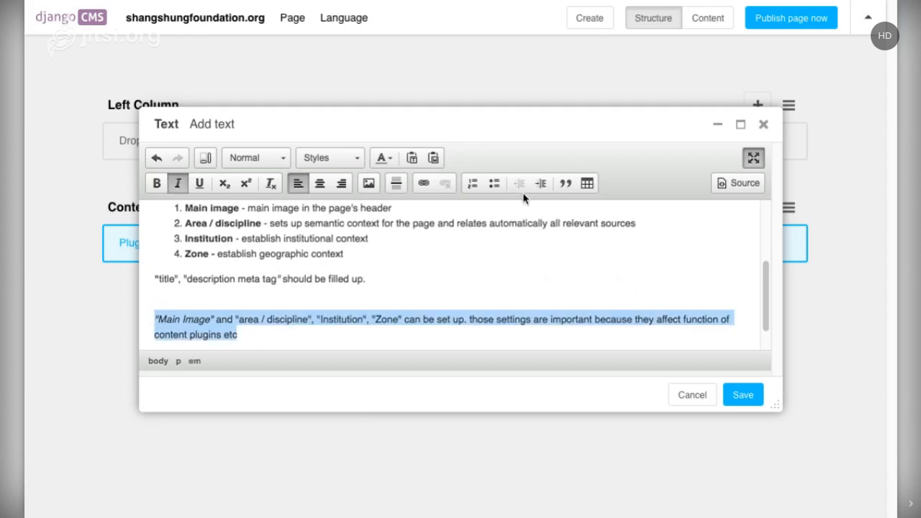
{"action": "left_click", "coordinate": [541, 185]}
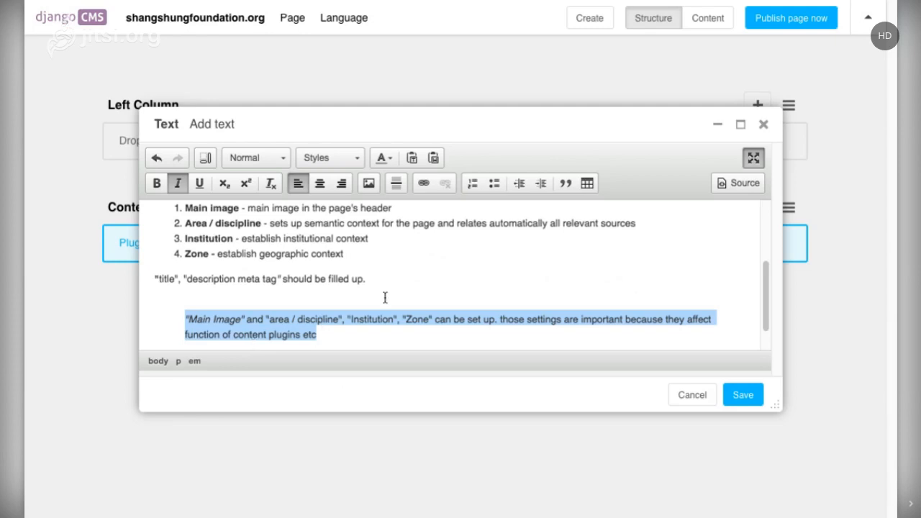
{"action": "left_click", "coordinate": [538, 253]}
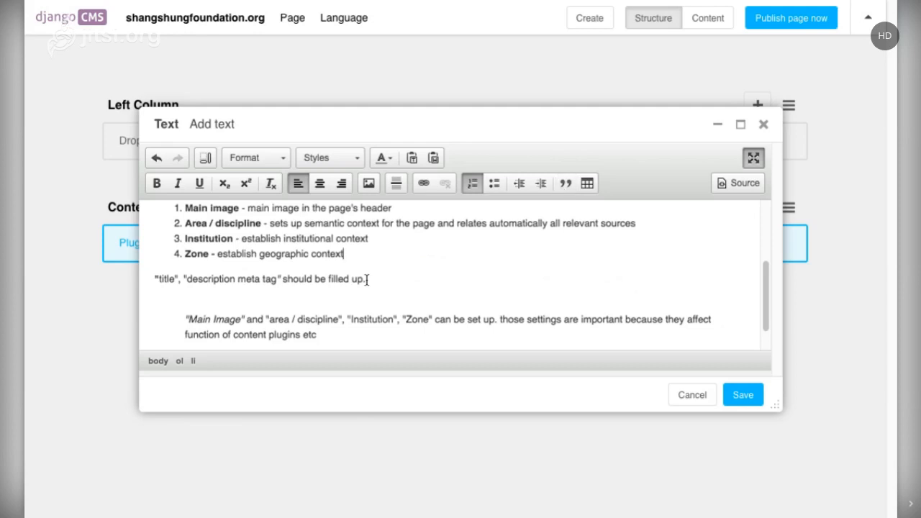
- Format the copied line "title", "description meta tag" should be filled up. as a block quote
{"action": "left_click_drag", "start_coordinate": [374, 279], "coordinate": [154, 279]}
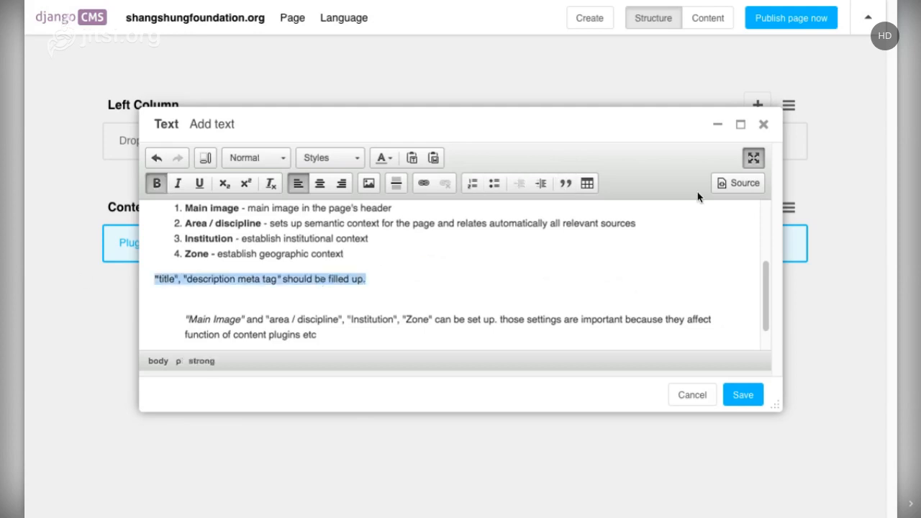
{"action": "left_click", "coordinate": [566, 184]}
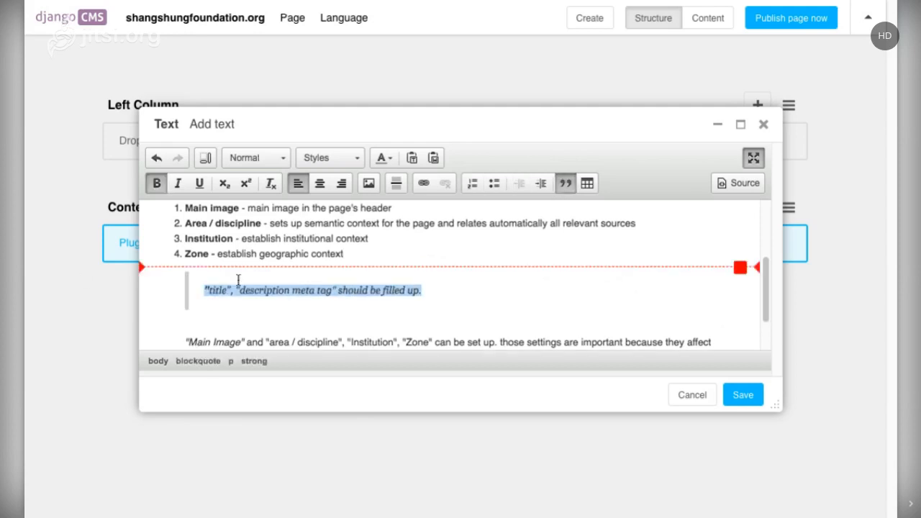
{"action": "left_click", "coordinate": [269, 302]}
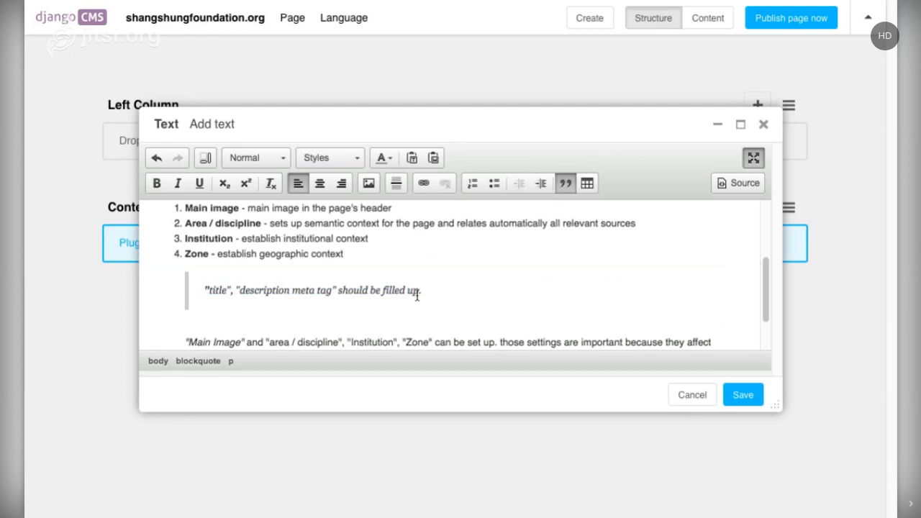
{"action": "scroll", "coordinate": [651, 269], "scroll_direction": "down", "scroll_amount": 2}
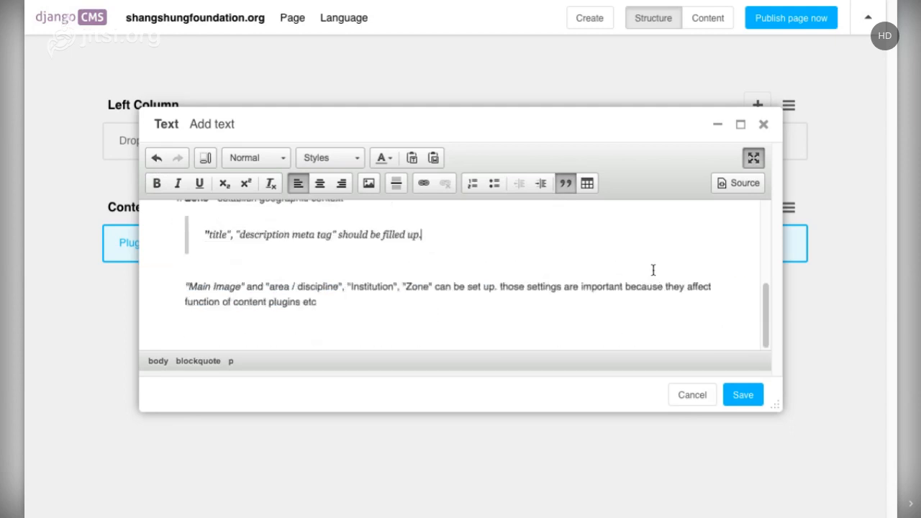
- Examine the Paste from Word dialog for the empty last line and close it without pasting anything
{"action": "left_click", "coordinate": [297, 337]}
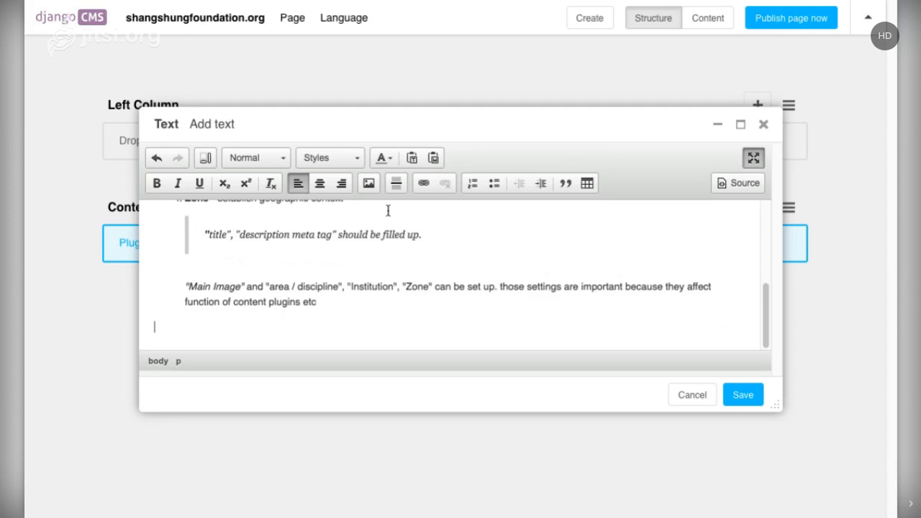
{"action": "left_click", "coordinate": [433, 161]}
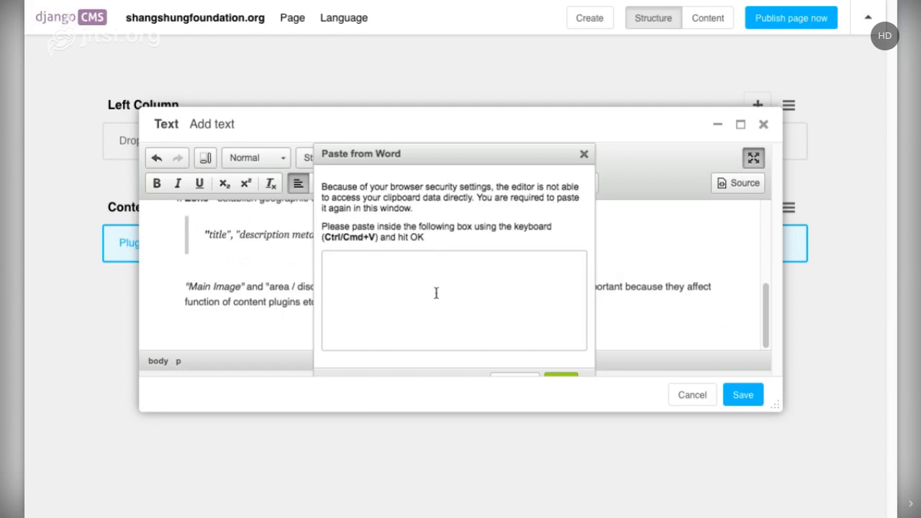
{"action": "left_click", "coordinate": [584, 156]}
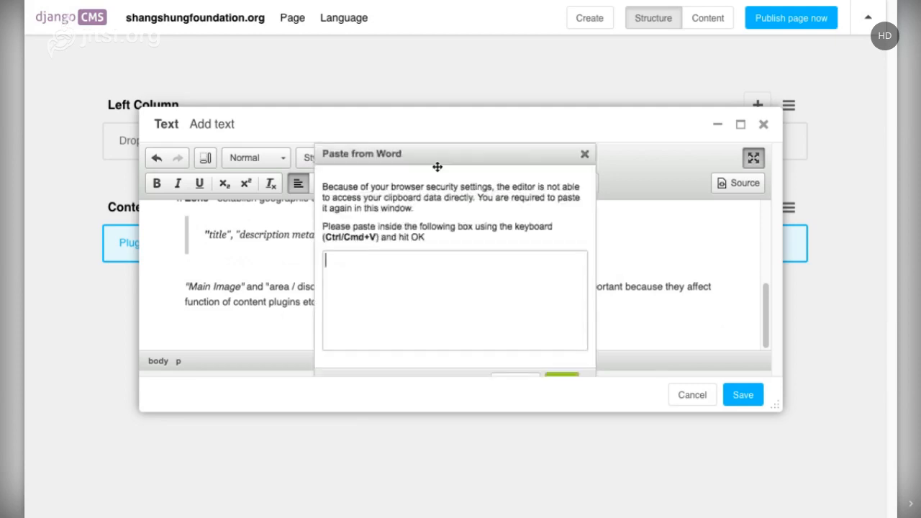
{"action": "left_click", "coordinate": [433, 158]}
{"action": "left_click", "coordinate": [584, 154]}
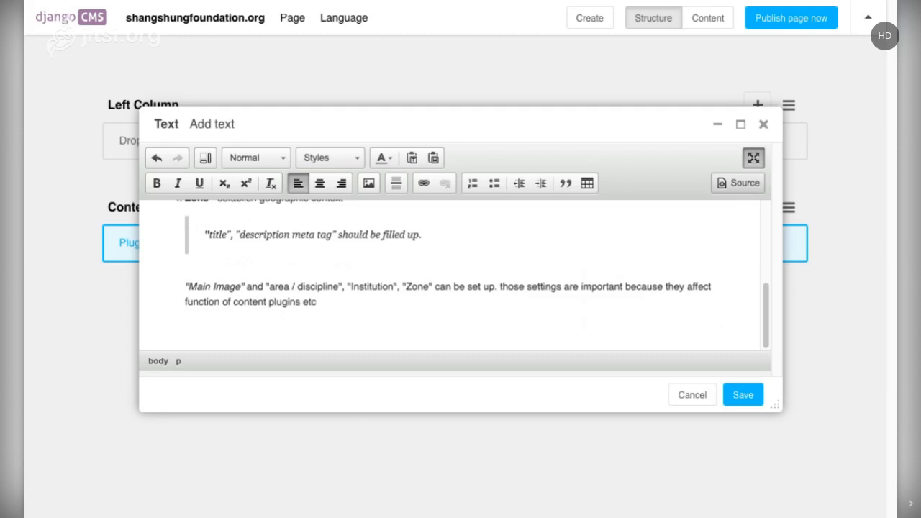
- Examine the HTML source of the text without changing it, and return to the formatted view
{"action": "left_click", "coordinate": [738, 183]}
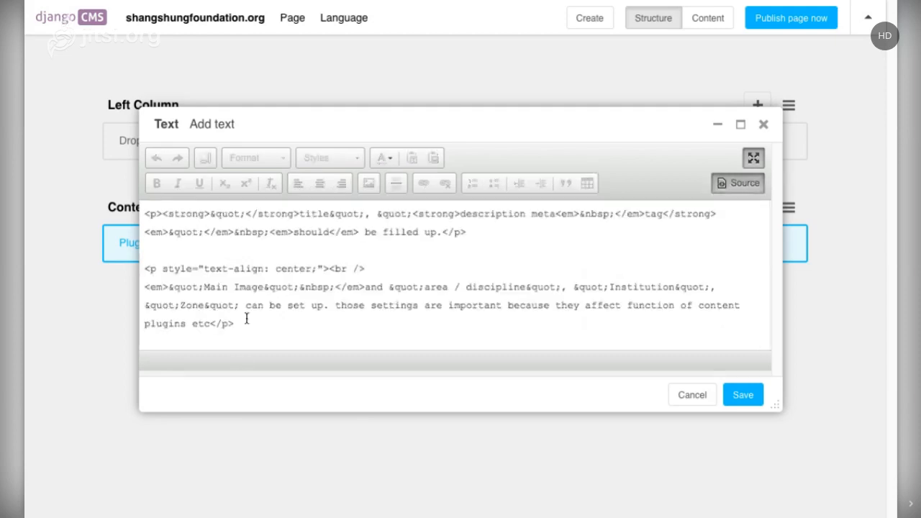
{"action": "left_click_drag", "start_coordinate": [247, 321], "coordinate": [105, 215]}
{"action": "left_click", "coordinate": [468, 268]}
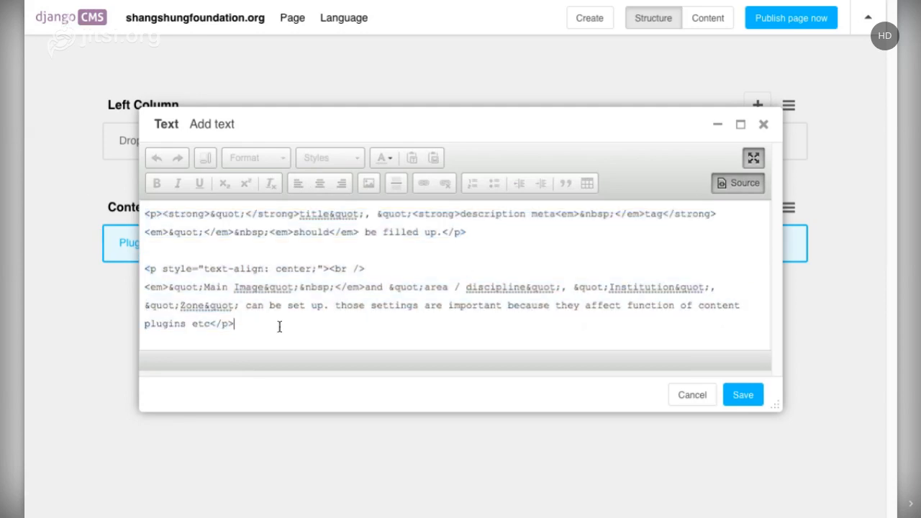
{"action": "left_click_drag", "start_coordinate": [279, 326], "coordinate": [128, 206]}
{"action": "left_click", "coordinate": [279, 302]}
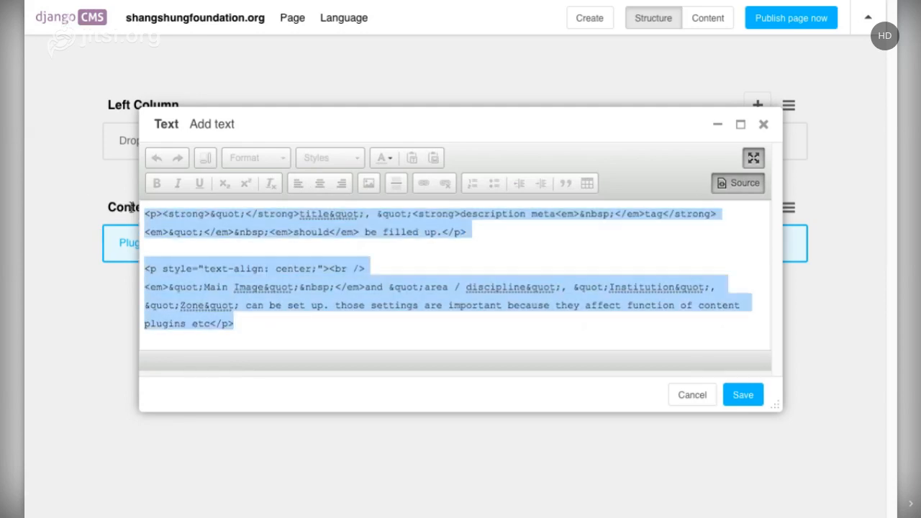
{"action": "left_click", "coordinate": [336, 287]}
{"action": "left_click_drag", "start_coordinate": [237, 323], "coordinate": [106, 216]}
{"action": "left_click", "coordinate": [292, 300]}
{"action": "left_click_drag", "start_coordinate": [236, 324], "coordinate": [145, 232]}
{"action": "left_click", "coordinate": [319, 286]}
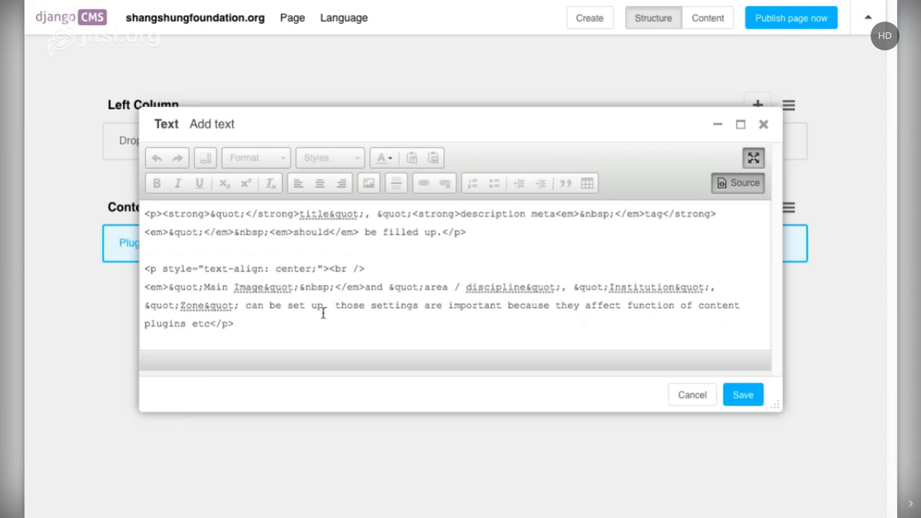
{"action": "key", "text": "ctrl+a"}
{"action": "left_click", "coordinate": [292, 269]}
{"action": "left_click", "coordinate": [748, 183]}
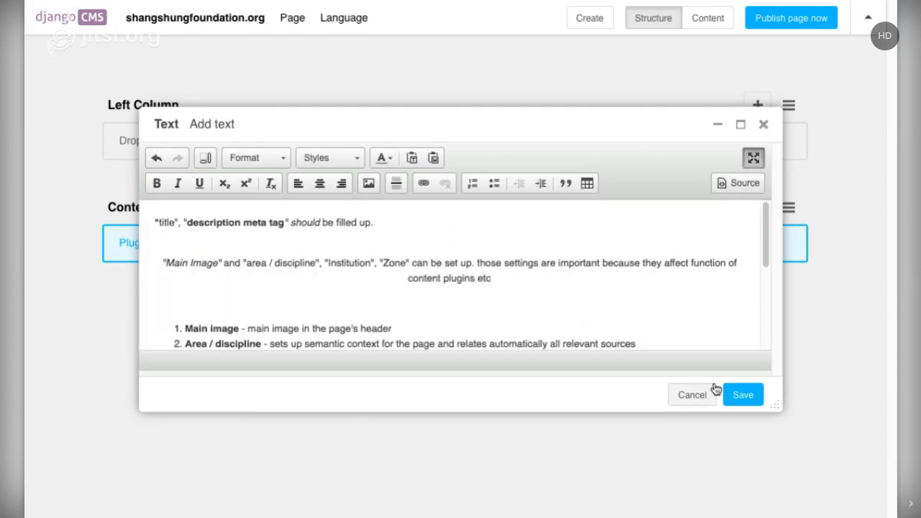
- Check the formatted text in the editor and save the Text plugin
{"action": "left_click", "coordinate": [386, 262]}
{"action": "scroll", "coordinate": [384, 261], "scroll_direction": "down", "scroll_amount": 1}
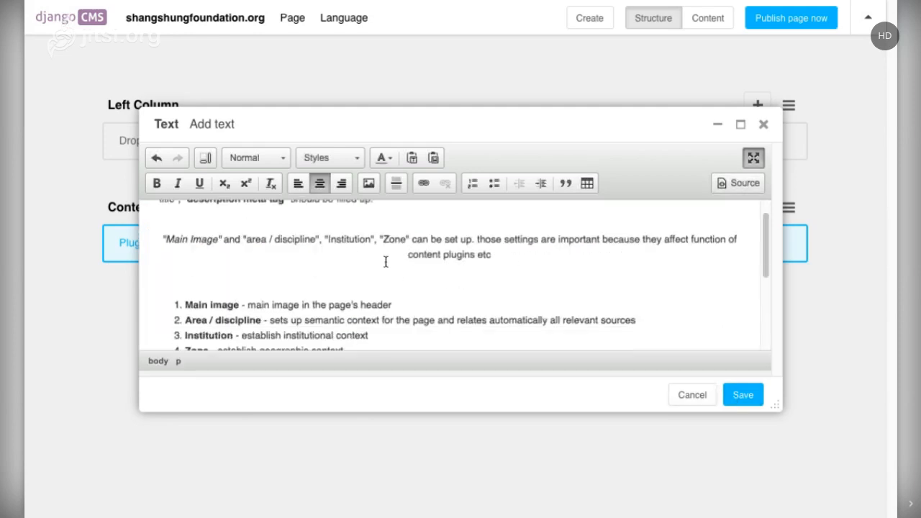
{"action": "scroll", "coordinate": [386, 263], "scroll_direction": "up", "scroll_amount": 1}
{"action": "left_click", "coordinate": [407, 277]}
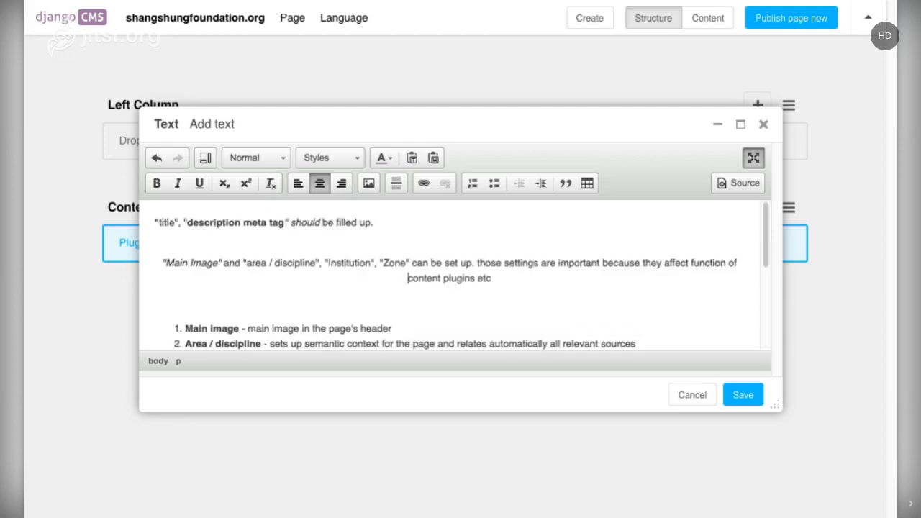
{"action": "scroll", "coordinate": [408, 278], "scroll_direction": "down", "scroll_amount": 1}
{"action": "left_click", "coordinate": [742, 397]}
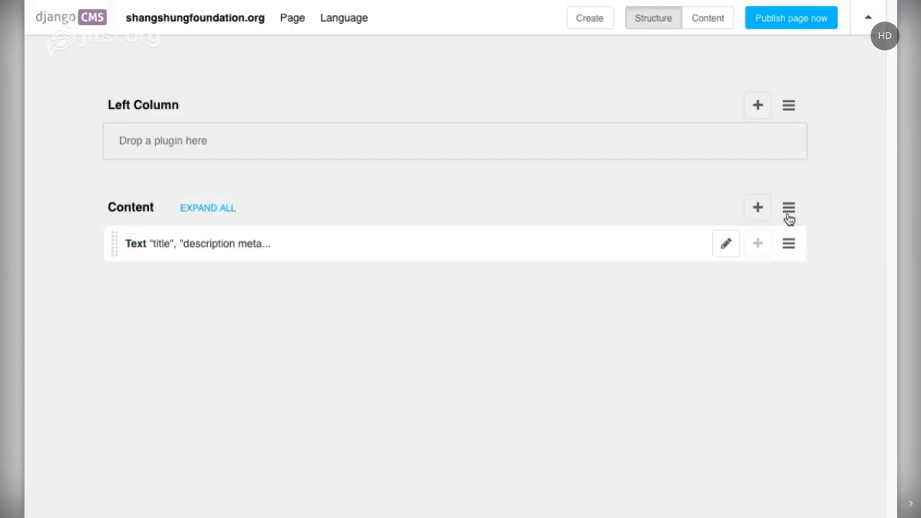
- Switch the Hello page to content view and review how the paragraphs, numbered list, block quote and indented text are rendered
{"action": "left_click", "coordinate": [701, 19]}
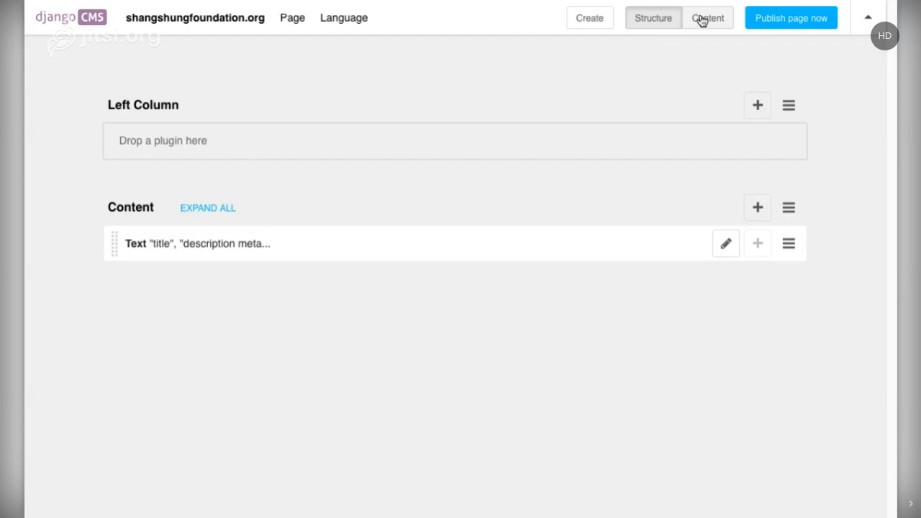
{"action": "scroll", "coordinate": [629, 248], "scroll_direction": "down", "scroll_amount": 9}
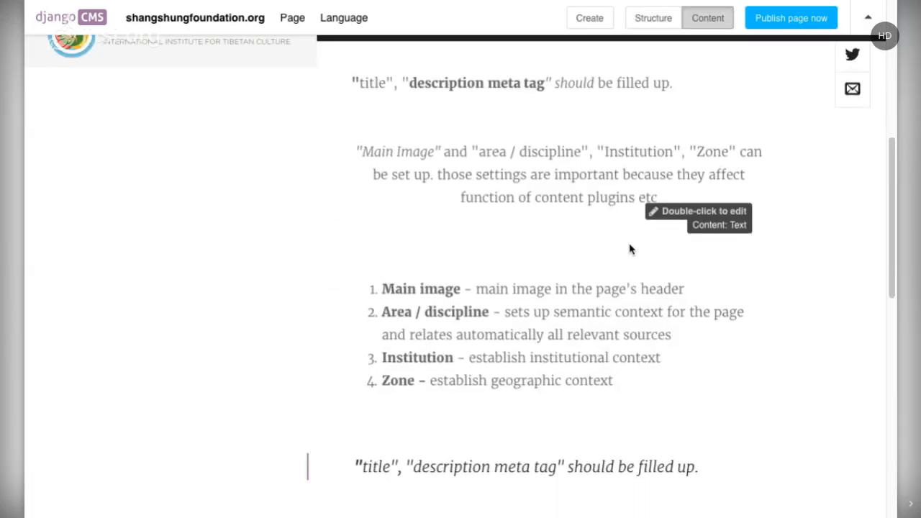
{"action": "scroll", "coordinate": [629, 248], "scroll_direction": "down", "scroll_amount": 6}
{"action": "scroll", "coordinate": [629, 246], "scroll_direction": "up", "scroll_amount": 13}
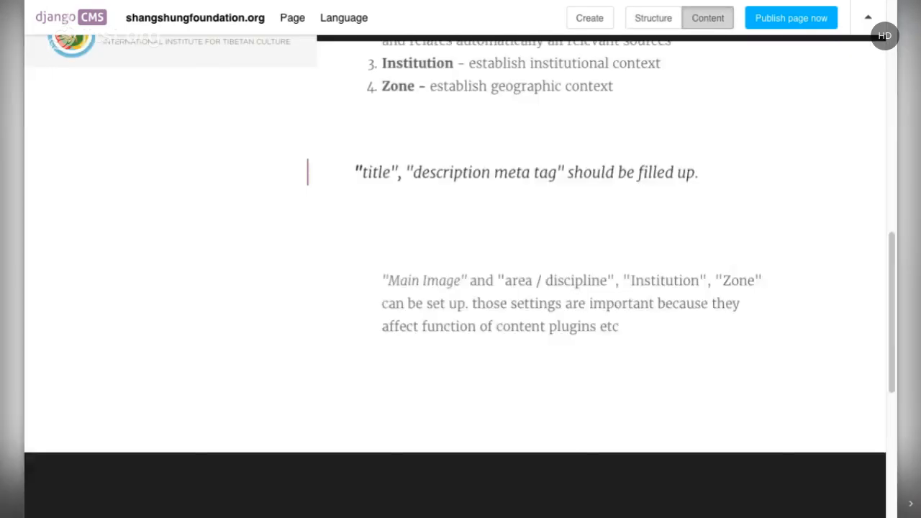
{"action": "scroll", "coordinate": [630, 246], "scroll_direction": "down", "scroll_amount": 5}
{"action": "scroll", "coordinate": [633, 245], "scroll_direction": "up", "scroll_amount": 7}
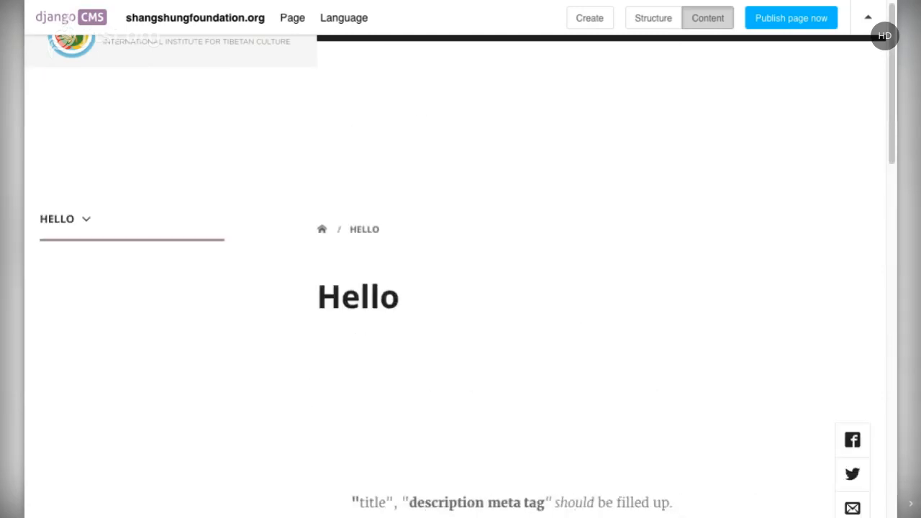
{"action": "scroll", "coordinate": [676, 239], "scroll_direction": "down", "scroll_amount": 5}
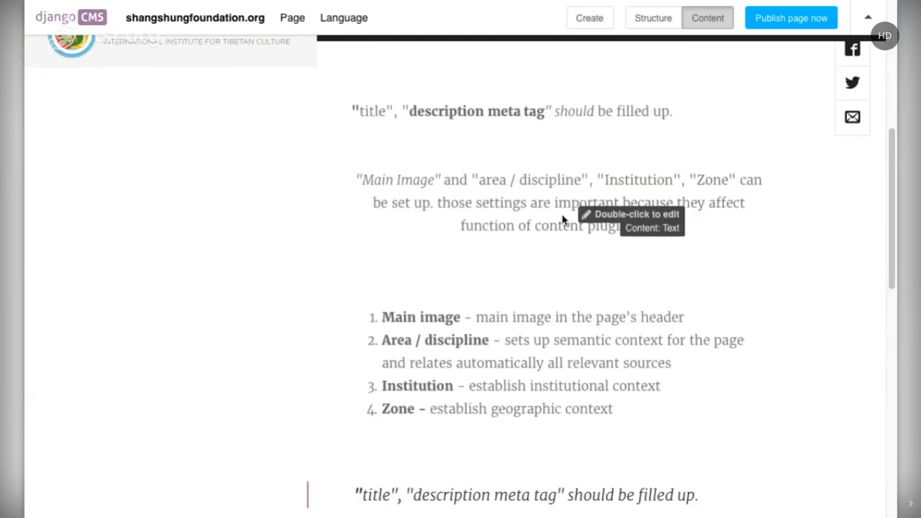
{"action": "scroll", "coordinate": [612, 248], "scroll_direction": "up", "scroll_amount": 1}
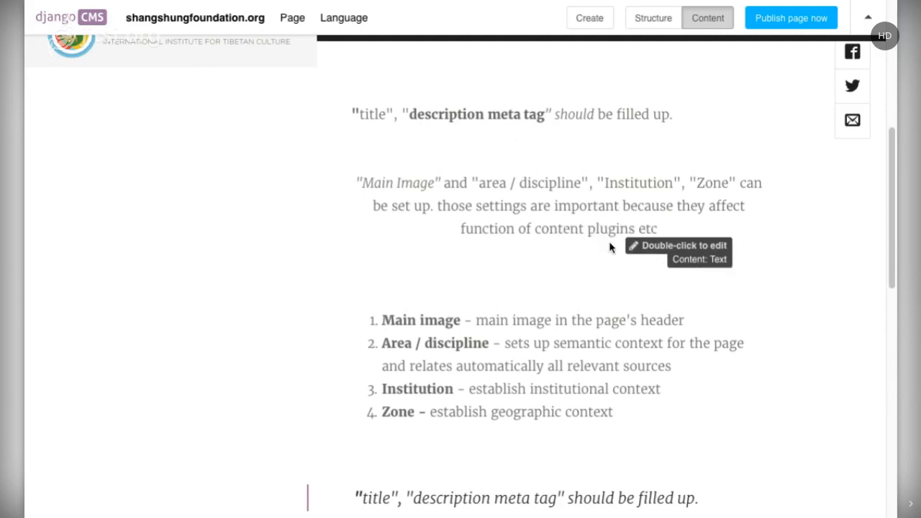
{"action": "scroll", "coordinate": [613, 247], "scroll_direction": "down", "scroll_amount": 6}
{"action": "scroll", "coordinate": [613, 247], "scroll_direction": "up", "scroll_amount": 8}
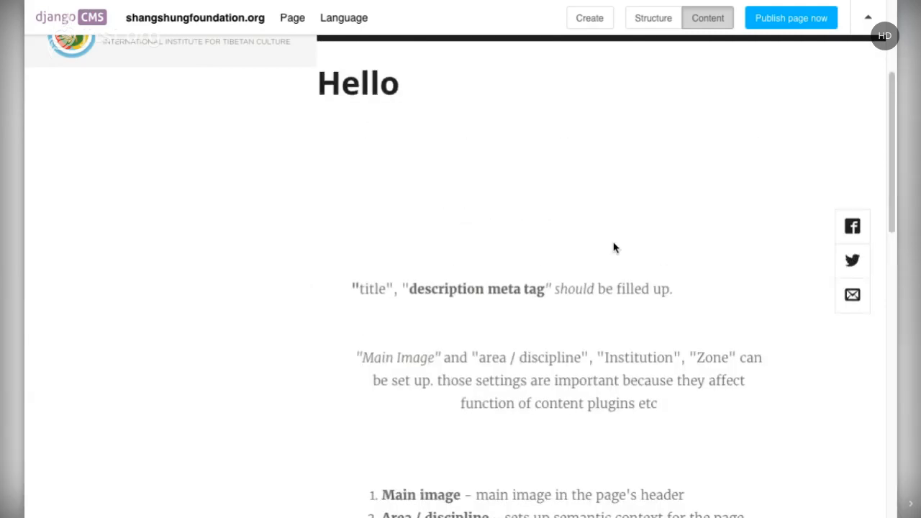
{"action": "scroll", "coordinate": [614, 248], "scroll_direction": "down", "scroll_amount": 4}
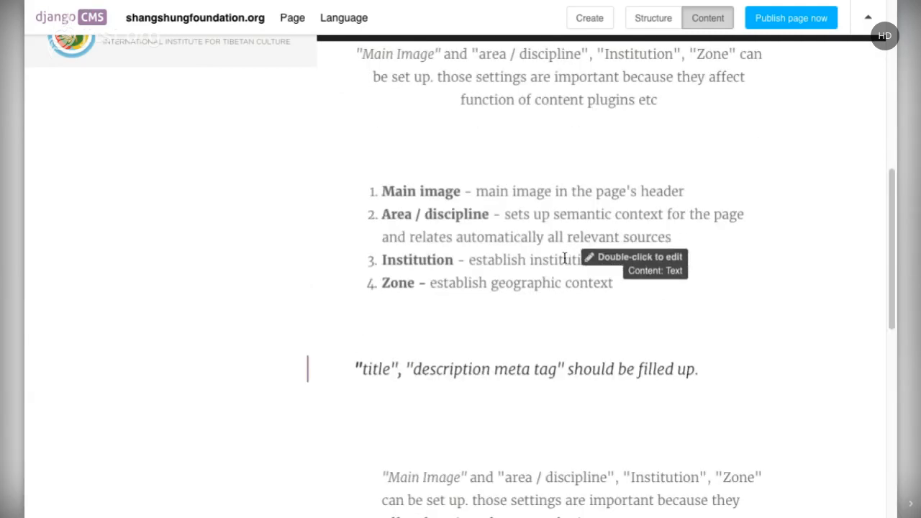
{"action": "scroll", "coordinate": [561, 260], "scroll_direction": "up", "scroll_amount": 1}
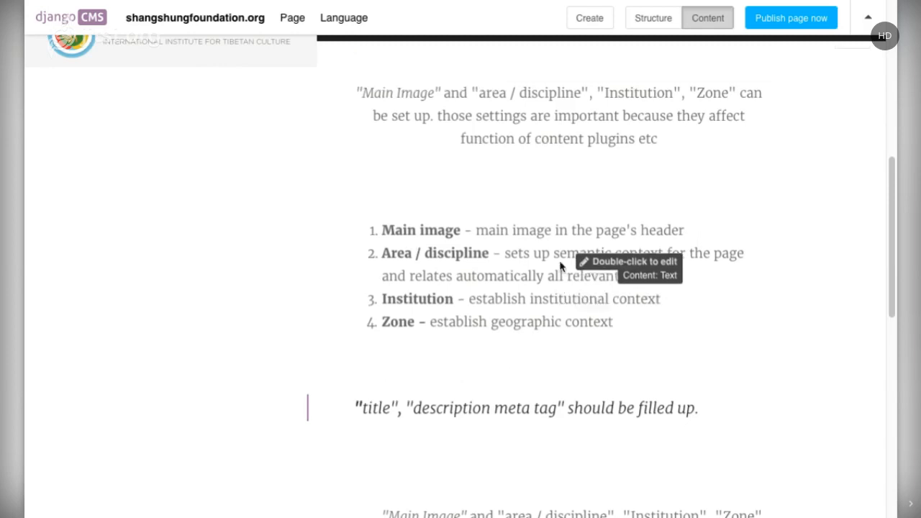
- Open the text for editing directly from the page content, look through it, and close the editor without changing anything
{"action": "double_click", "coordinate": [550, 276]}
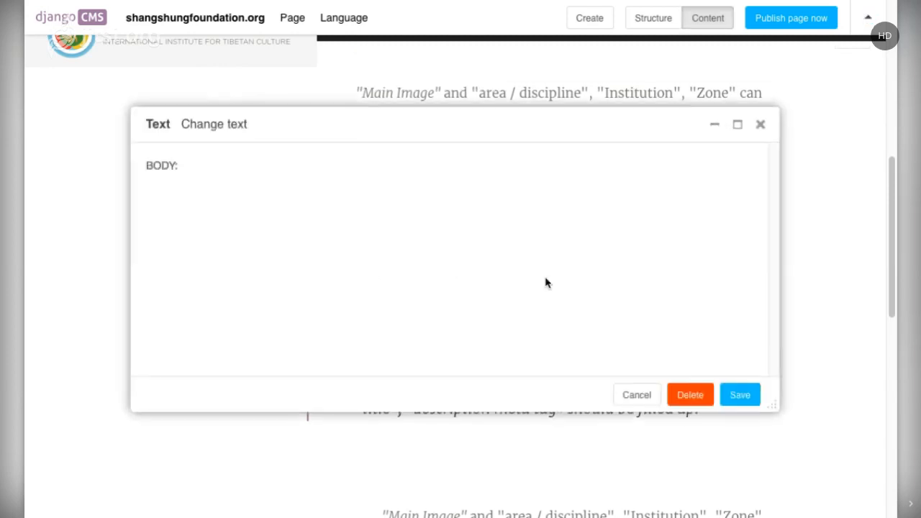
{"action": "left_click", "coordinate": [759, 124]}
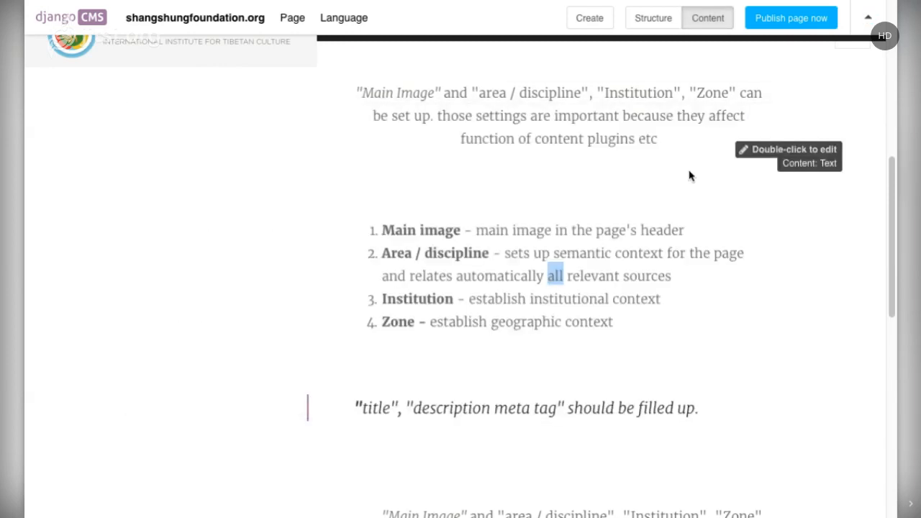
{"action": "double_click", "coordinate": [488, 300]}
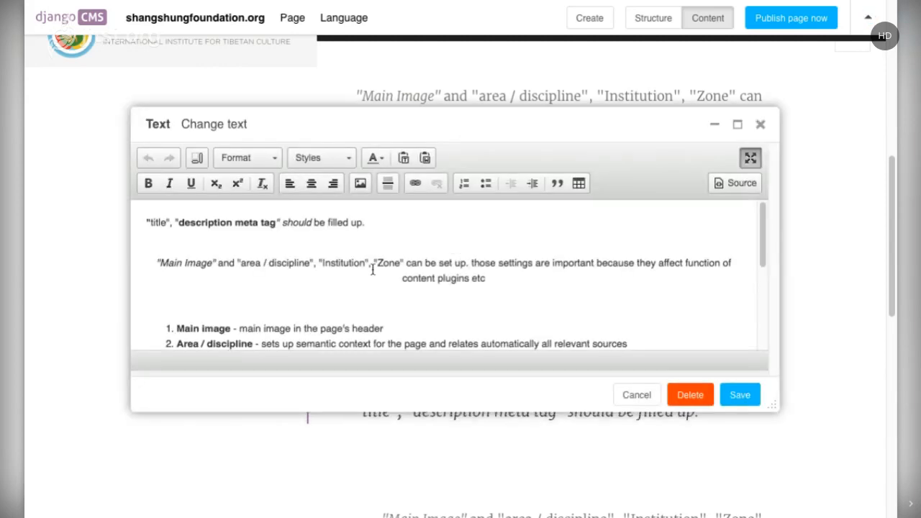
{"action": "scroll", "coordinate": [372, 269], "scroll_direction": "down", "scroll_amount": 6}
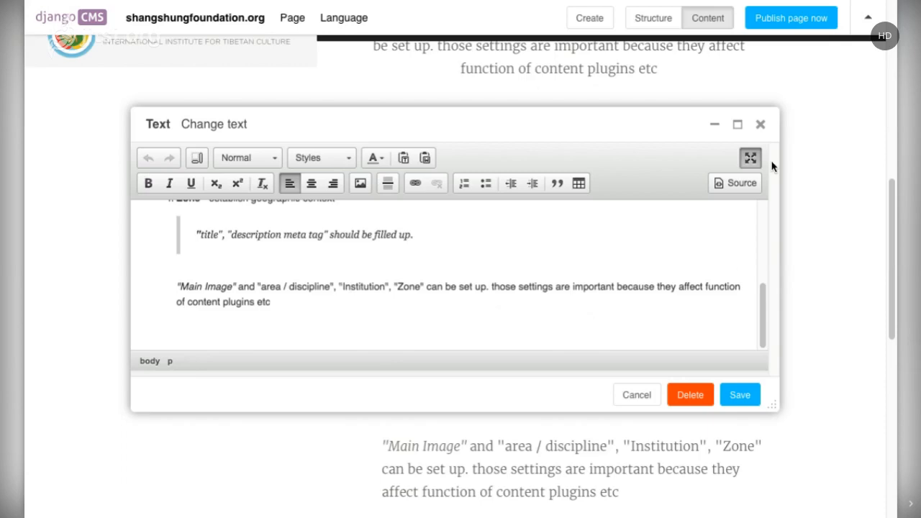
{"action": "left_click", "coordinate": [760, 125]}
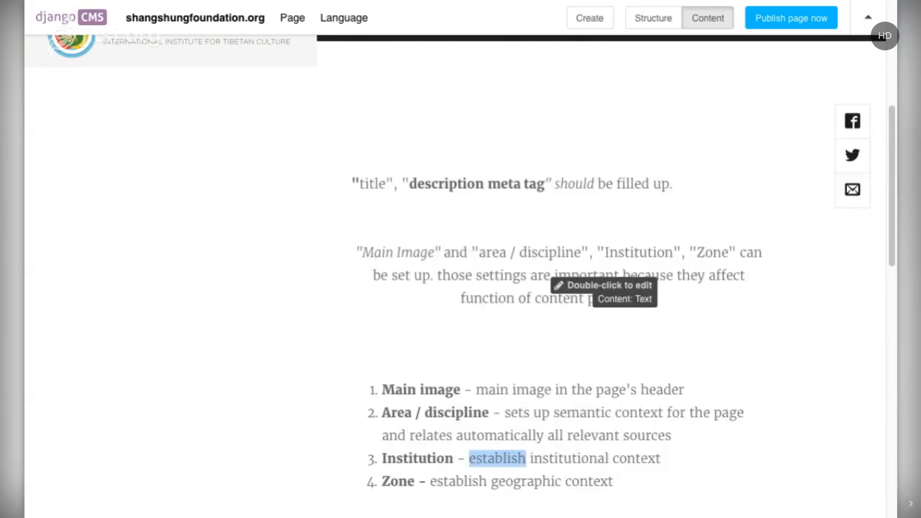
- Bring up the plugin choices for the Content placeholder in structure view and examine the available generic and multi-column plugins
{"action": "left_click", "coordinate": [671, 14]}
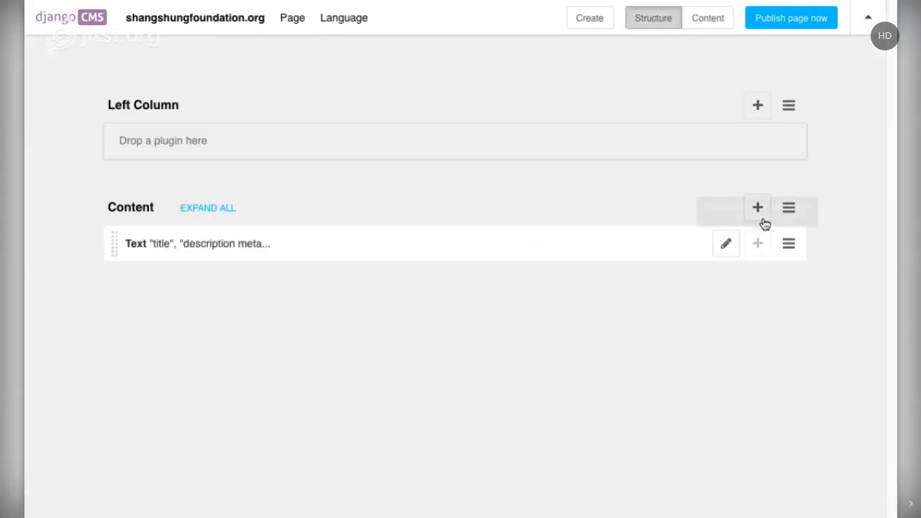
{"action": "left_click", "coordinate": [761, 218]}
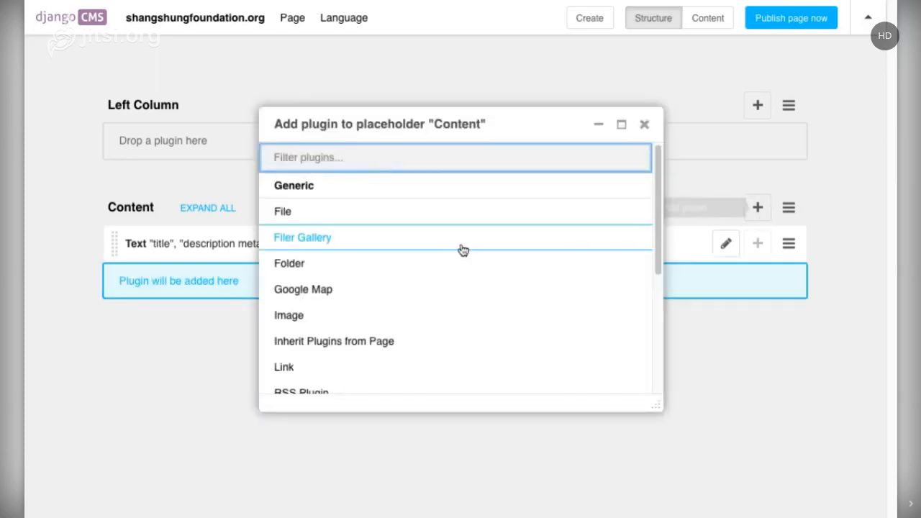
{"action": "scroll", "coordinate": [440, 276], "scroll_direction": "down", "scroll_amount": 1}
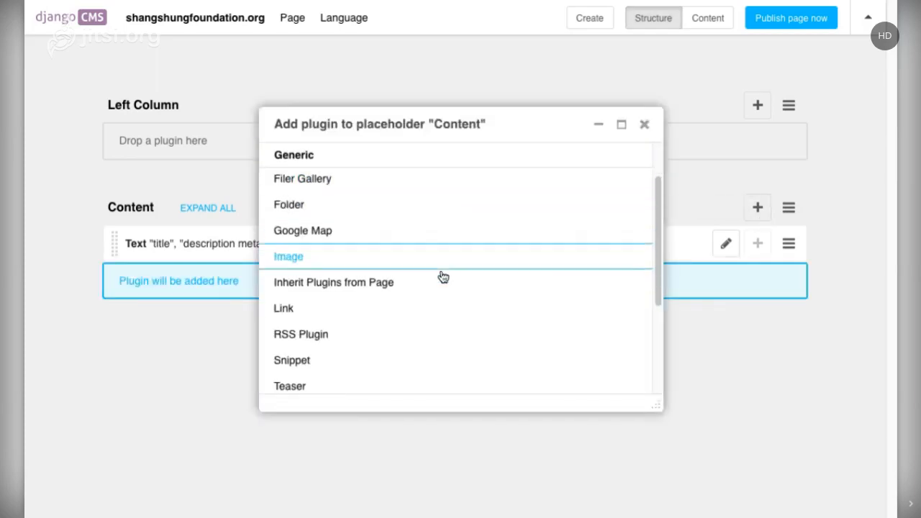
{"action": "scroll", "coordinate": [443, 277], "scroll_direction": "down", "scroll_amount": 1}
{"action": "scroll", "coordinate": [443, 277], "scroll_direction": "up", "scroll_amount": 2}
{"action": "scroll", "coordinate": [443, 277], "scroll_direction": "down", "scroll_amount": 1}
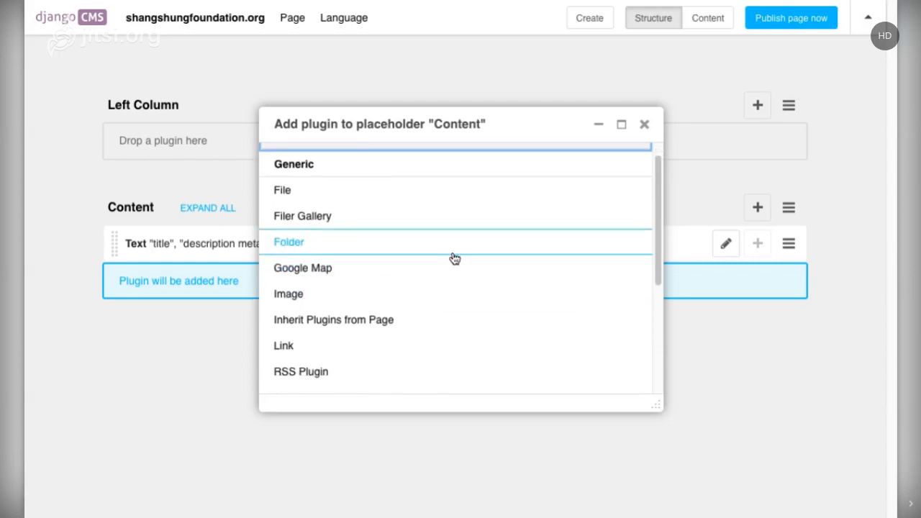
{"action": "scroll", "coordinate": [454, 260], "scroll_direction": "up", "scroll_amount": 1}
{"action": "scroll", "coordinate": [454, 260], "scroll_direction": "down", "scroll_amount": 1}
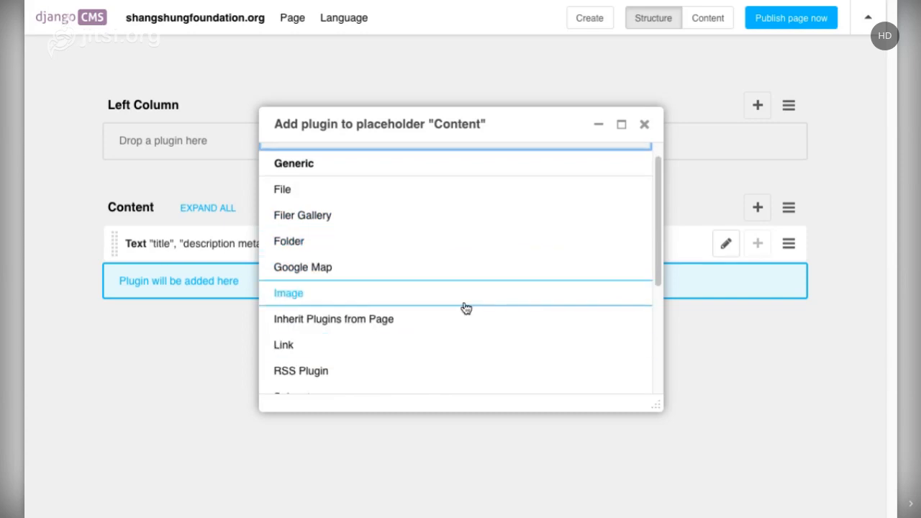
{"action": "scroll", "coordinate": [466, 309], "scroll_direction": "down", "scroll_amount": 3}
{"action": "scroll", "coordinate": [466, 308], "scroll_direction": "up", "scroll_amount": 3}
{"action": "scroll", "coordinate": [465, 308], "scroll_direction": "down", "scroll_amount": 3}
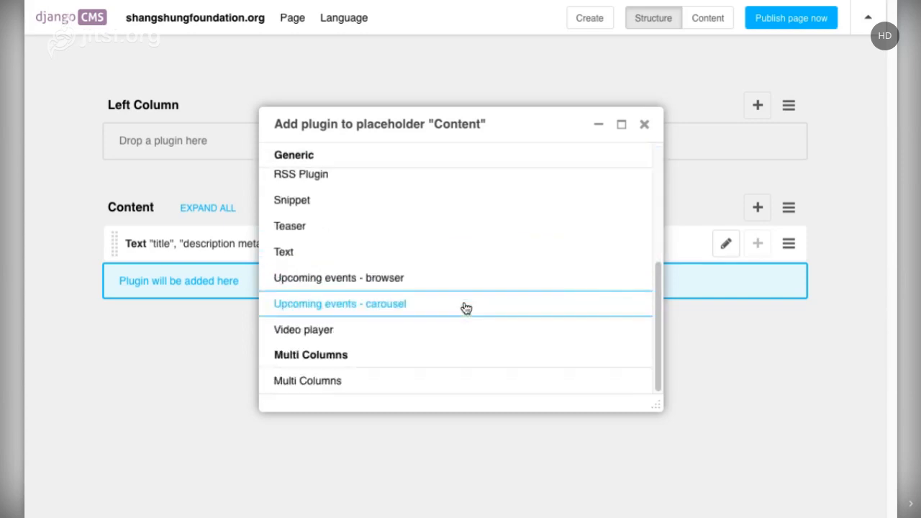
{"action": "scroll", "coordinate": [464, 308], "scroll_direction": "up", "scroll_amount": 3}
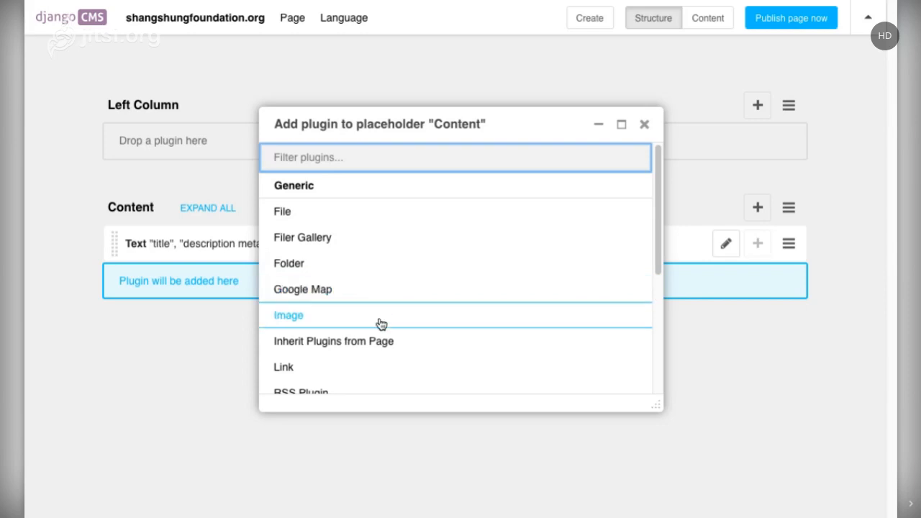
{"action": "scroll", "coordinate": [452, 319], "scroll_direction": "down", "scroll_amount": 1}
{"action": "scroll", "coordinate": [452, 318], "scroll_direction": "down", "scroll_amount": 1}
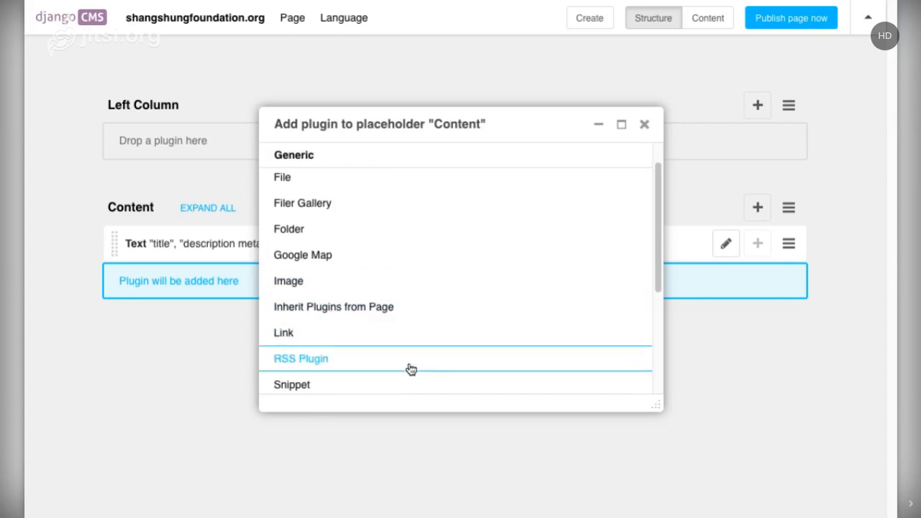
{"action": "scroll", "coordinate": [434, 337], "scroll_direction": "down", "scroll_amount": 2}
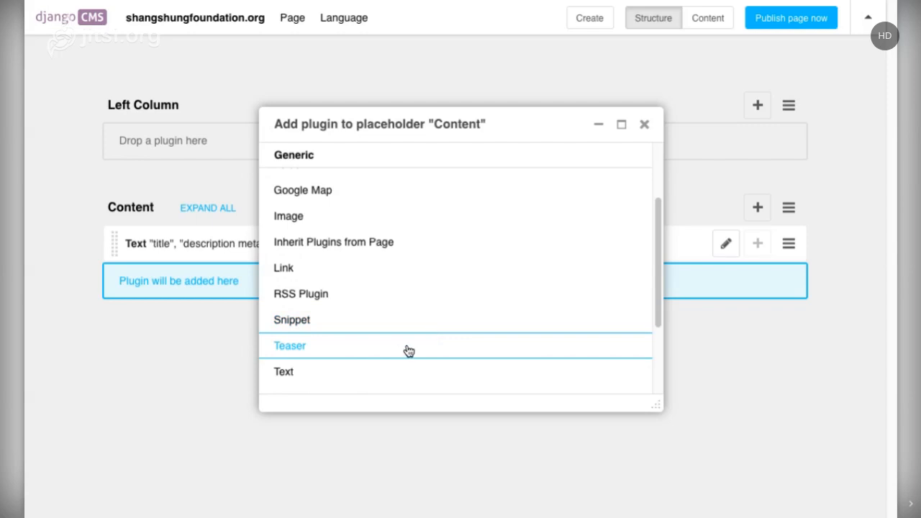
{"action": "scroll", "coordinate": [408, 350], "scroll_direction": "down", "scroll_amount": 1}
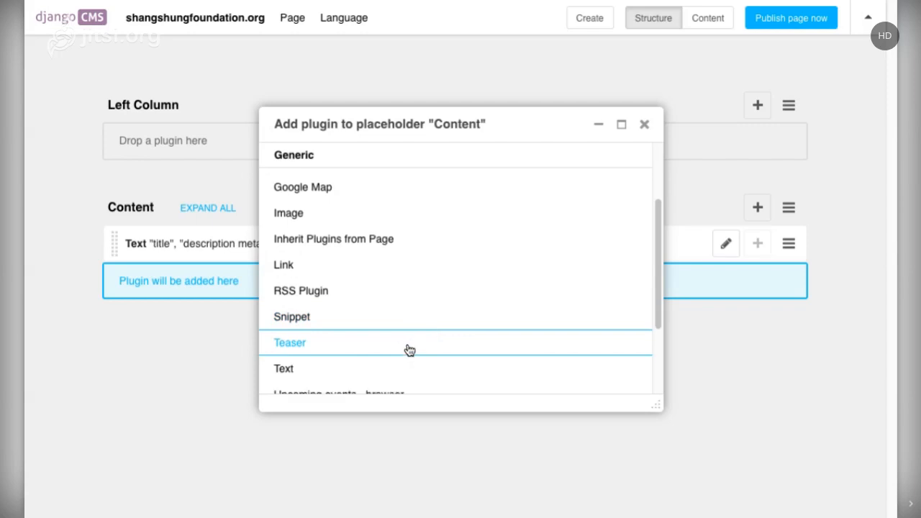
{"action": "scroll", "coordinate": [412, 347], "scroll_direction": "down", "scroll_amount": 2}
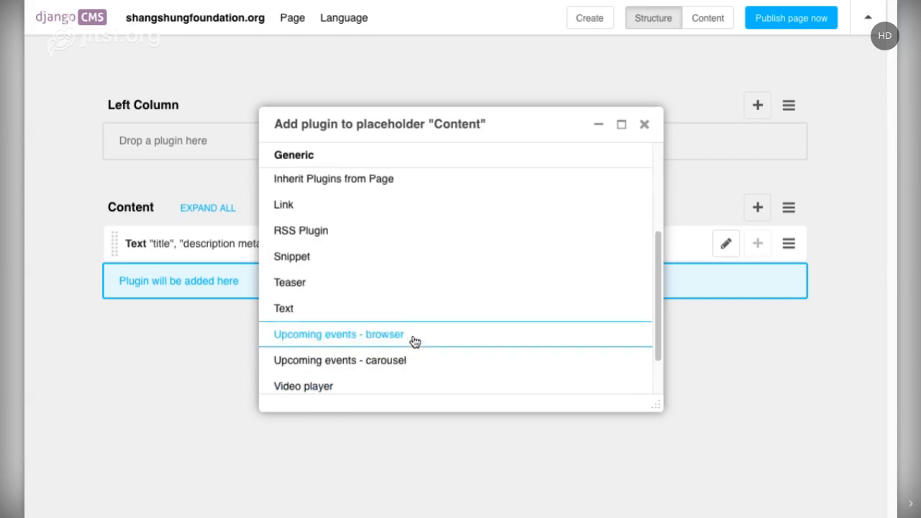
{"action": "scroll", "coordinate": [406, 338], "scroll_direction": "down", "scroll_amount": 1}
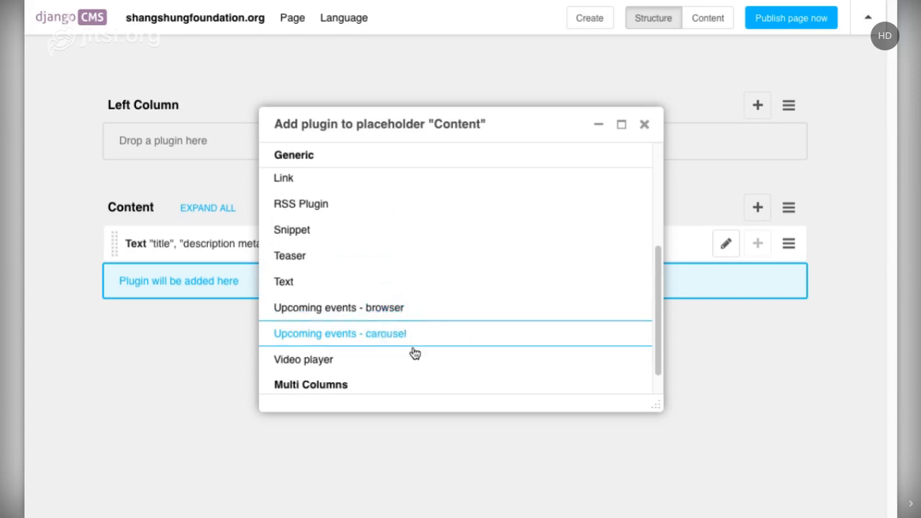
- Add an Image plugin to the Content placeholder and choose maxresdefault.jpg as its image
{"action": "scroll", "coordinate": [408, 255], "scroll_direction": "up", "scroll_amount": 3}
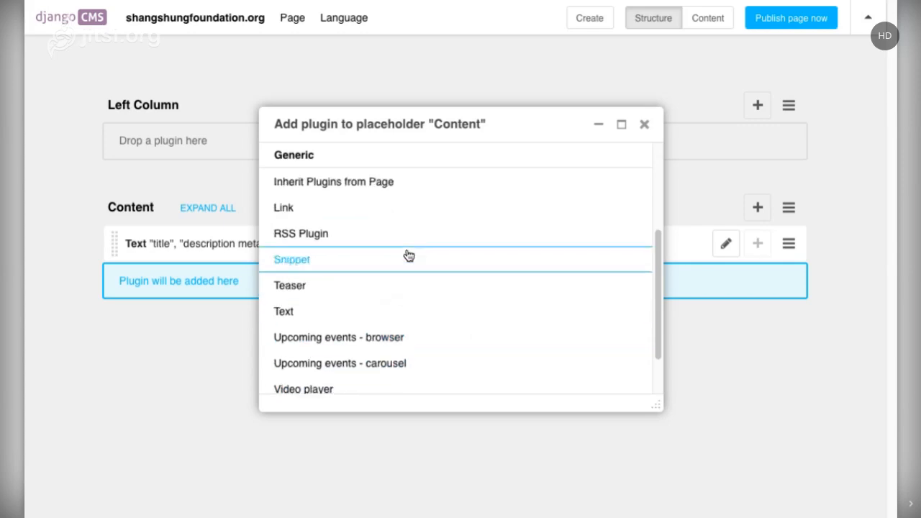
{"action": "left_click", "coordinate": [392, 223]}
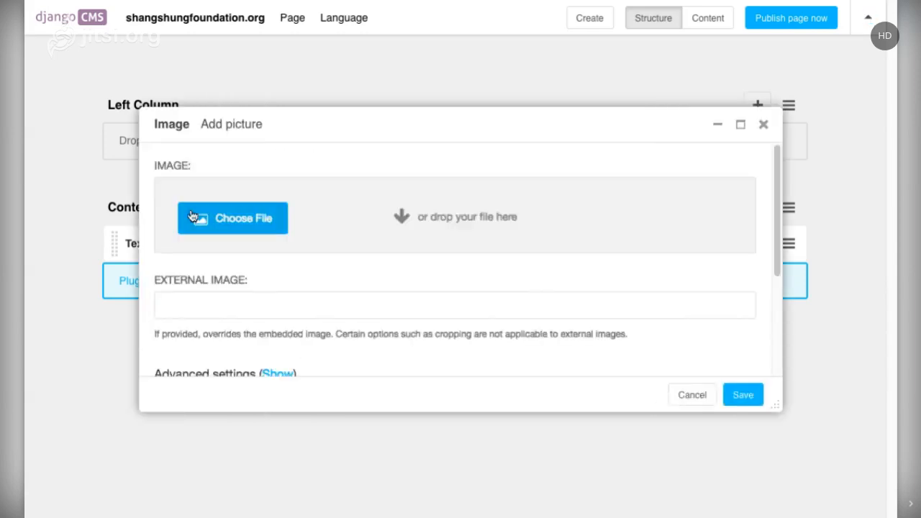
{"action": "scroll", "coordinate": [380, 256], "scroll_direction": "down", "scroll_amount": 3}
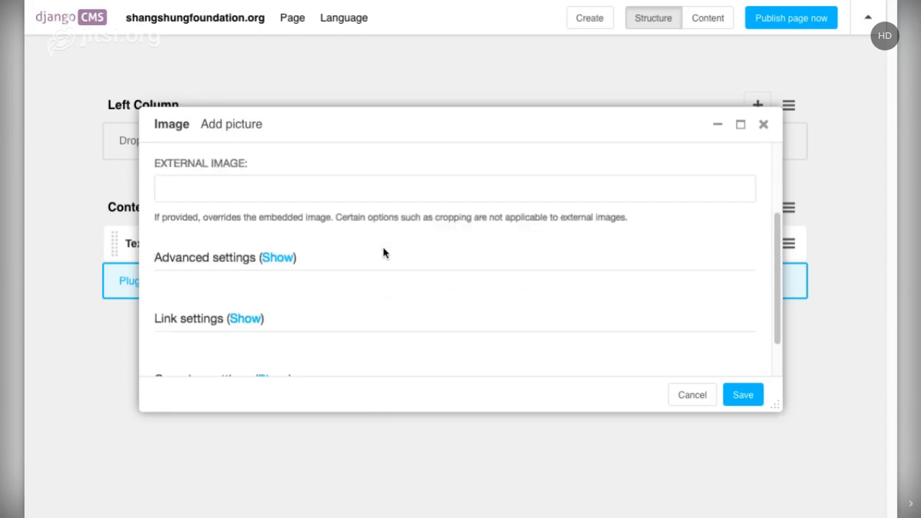
{"action": "scroll", "coordinate": [382, 251], "scroll_direction": "up", "scroll_amount": 3}
{"action": "scroll", "coordinate": [382, 251], "scroll_direction": "down", "scroll_amount": 1}
{"action": "scroll", "coordinate": [383, 252], "scroll_direction": "up", "scroll_amount": 1}
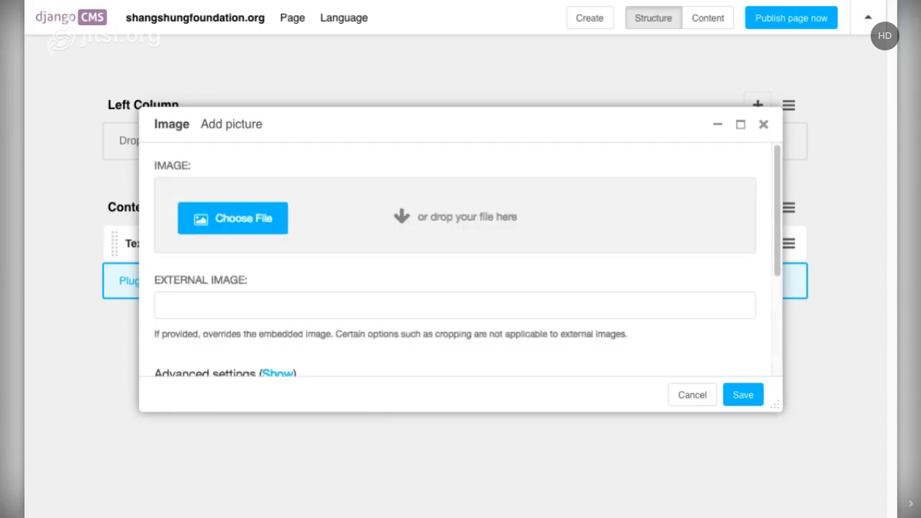
{"action": "left_click", "coordinate": [253, 224]}
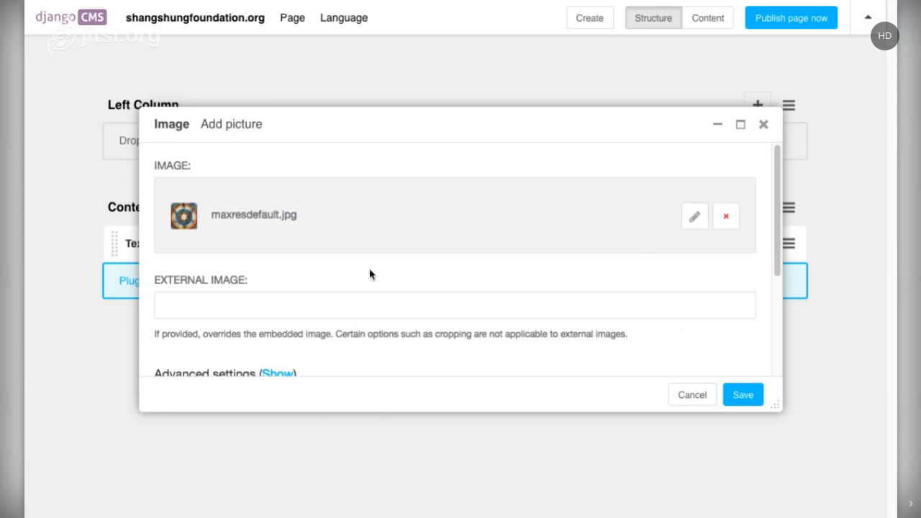
- Set the image's template to Teaser in the advanced settings
{"action": "scroll", "coordinate": [369, 274], "scroll_direction": "down", "scroll_amount": 5}
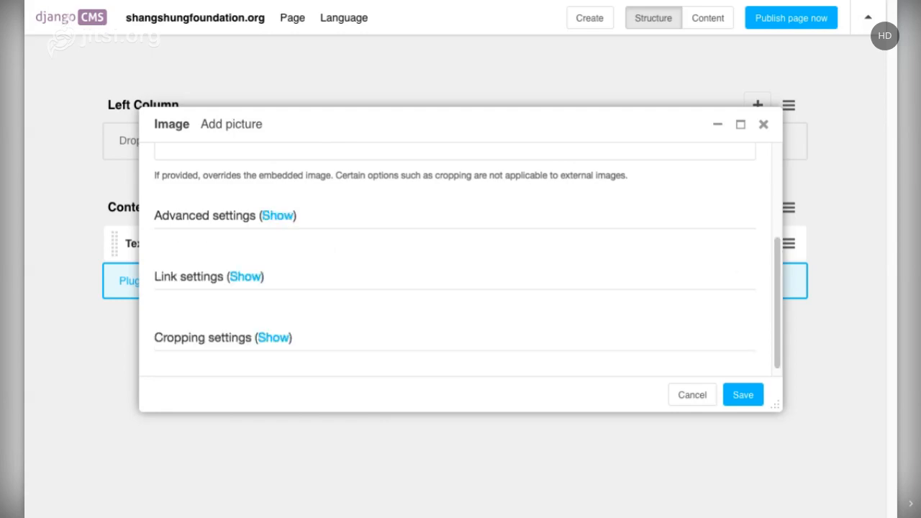
{"action": "left_click", "coordinate": [284, 217]}
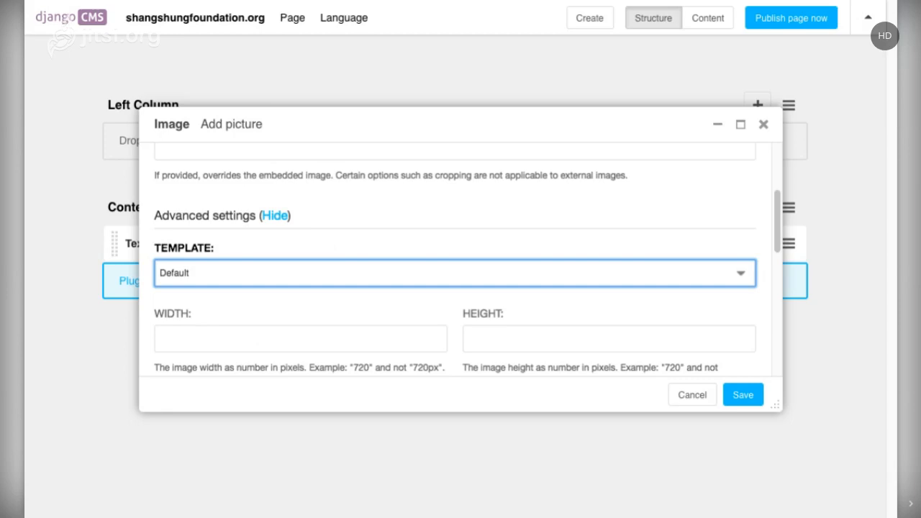
{"action": "left_click", "coordinate": [426, 291]}
{"action": "key", "text": "Down"}
{"action": "left_click", "coordinate": [506, 190]}
- Review the image's size, alignment and caption settings without filling them in, and save the Image plugin
{"action": "scroll", "coordinate": [464, 327], "scroll_direction": "down", "scroll_amount": 2}
{"action": "scroll", "coordinate": [464, 324], "scroll_direction": "down", "scroll_amount": 4}
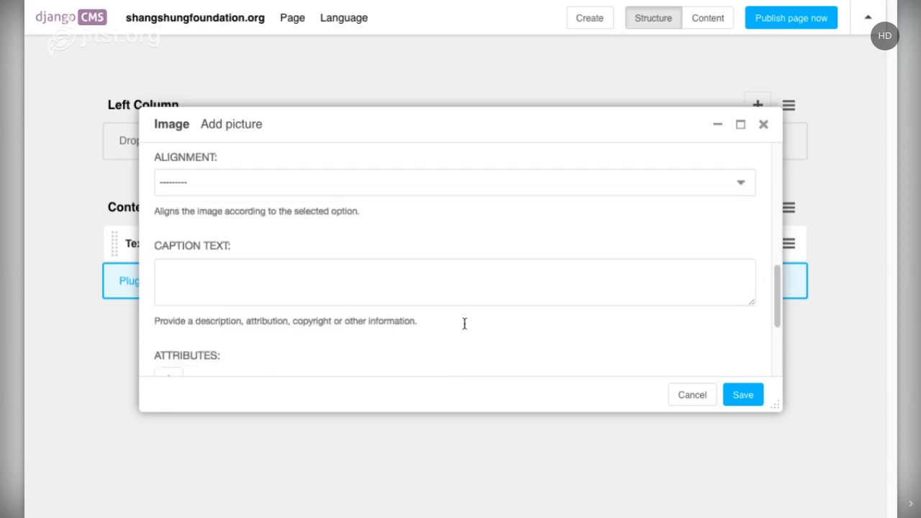
{"action": "scroll", "coordinate": [464, 324], "scroll_direction": "up", "scroll_amount": 2}
{"action": "scroll", "coordinate": [336, 257], "scroll_direction": "up", "scroll_amount": 2}
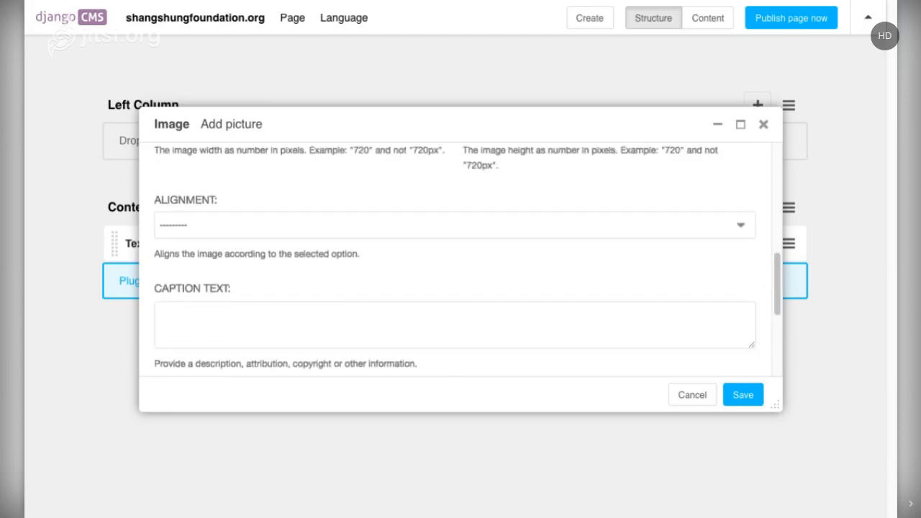
{"action": "scroll", "coordinate": [335, 257], "scroll_direction": "down", "scroll_amount": 1}
{"action": "left_click", "coordinate": [354, 316]}
{"action": "scroll", "coordinate": [496, 256], "scroll_direction": "up", "scroll_amount": 3}
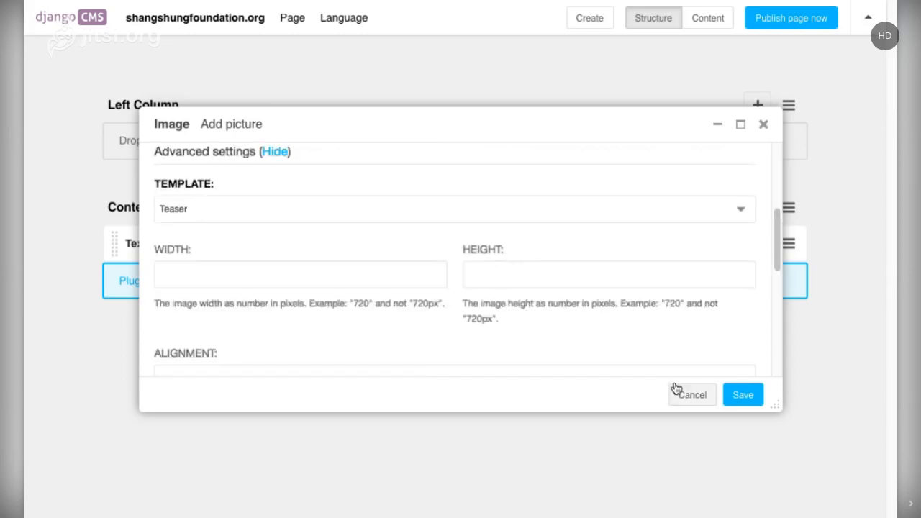
{"action": "left_click", "coordinate": [742, 396]}
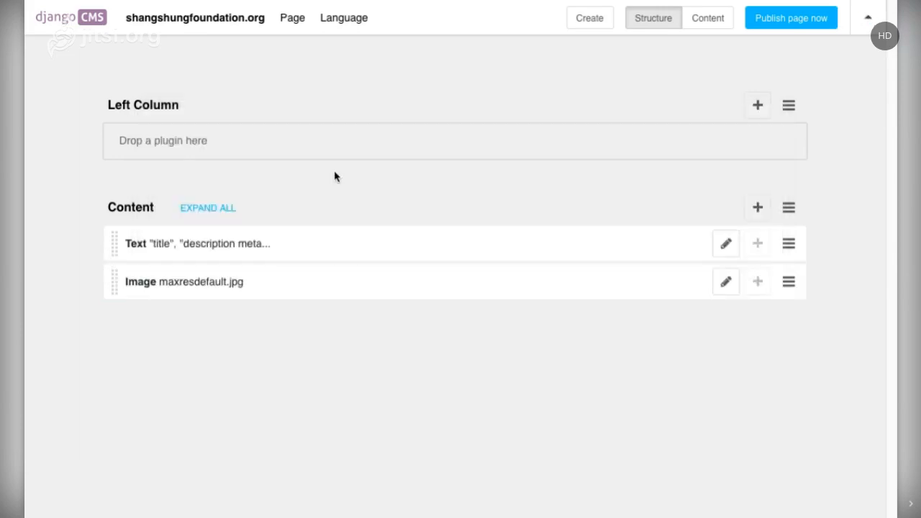
- Switch the page to content view and check how the image is rendered below the text
{"action": "left_click", "coordinate": [709, 19]}
{"action": "scroll", "coordinate": [638, 182], "scroll_direction": "down", "scroll_amount": 6}
{"action": "scroll", "coordinate": [638, 182], "scroll_direction": "down", "scroll_amount": 3}
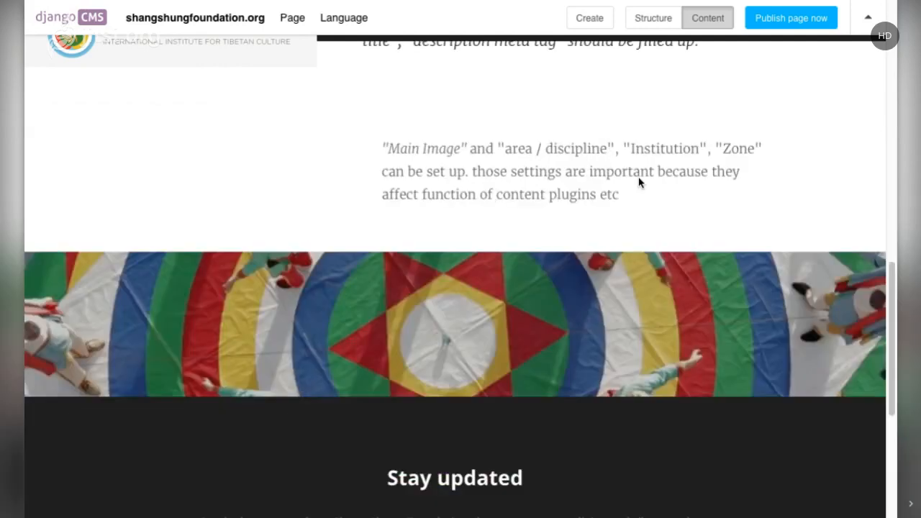
{"action": "scroll", "coordinate": [551, 243], "scroll_direction": "down", "scroll_amount": 1}
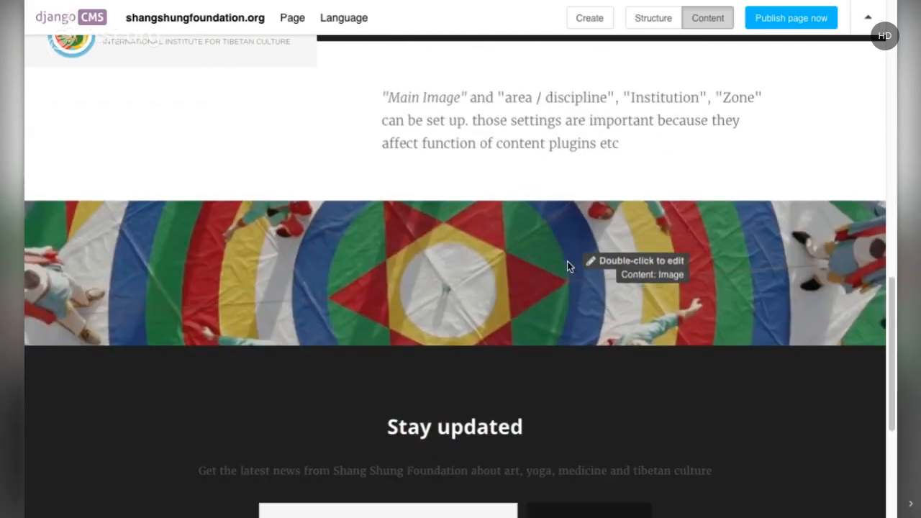
{"action": "scroll", "coordinate": [538, 261], "scroll_direction": "up", "scroll_amount": 2}
{"action": "scroll", "coordinate": [583, 242], "scroll_direction": "up", "scroll_amount": 6}
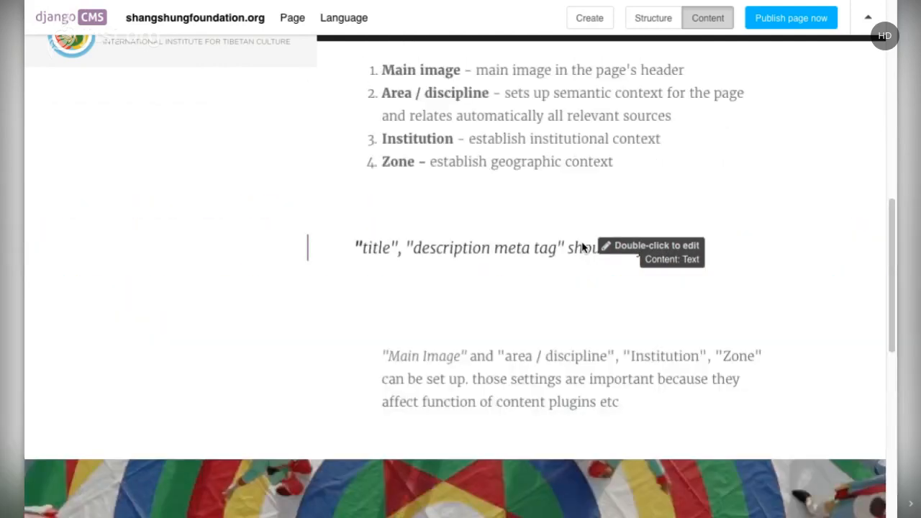
- Set the template of the maxresdefault.jpg Image plugin to Default in its advanced settings and save the plugin
{"action": "left_click", "coordinate": [653, 18]}
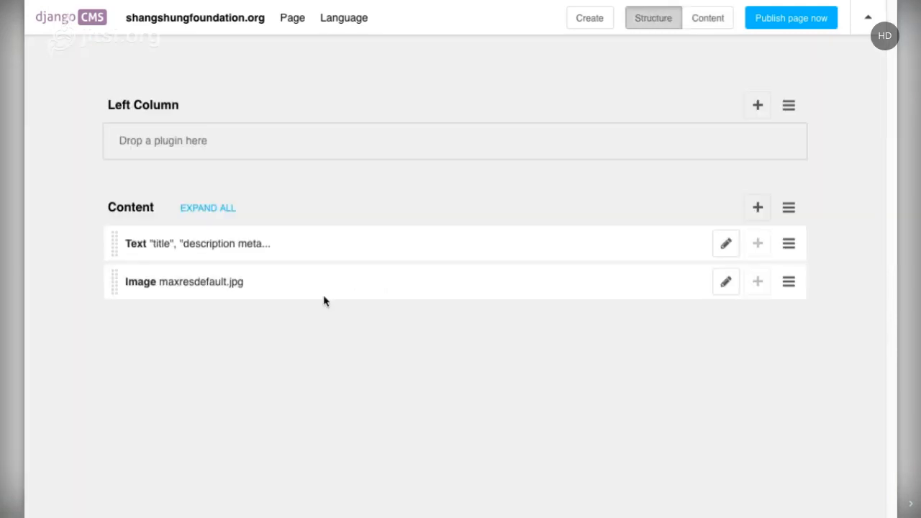
{"action": "double_click", "coordinate": [357, 279]}
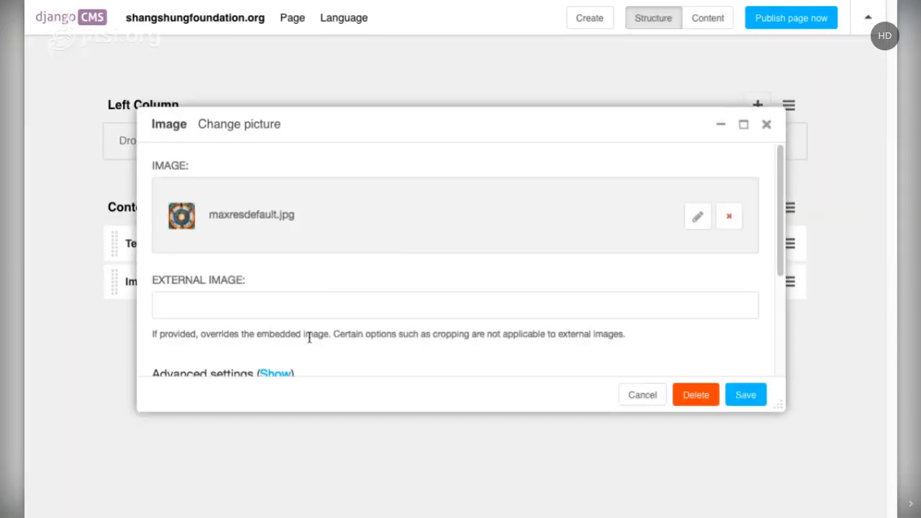
{"action": "scroll", "coordinate": [287, 317], "scroll_direction": "down", "scroll_amount": 5}
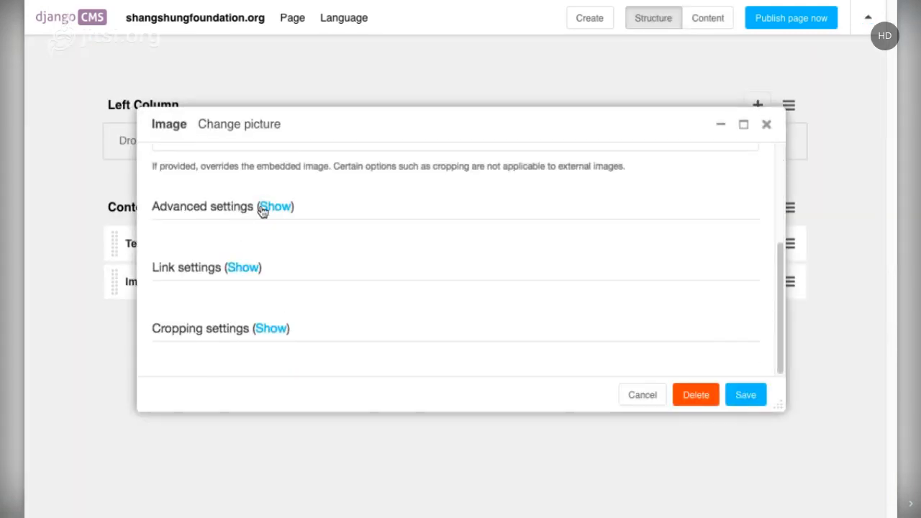
{"action": "left_click", "coordinate": [262, 208]}
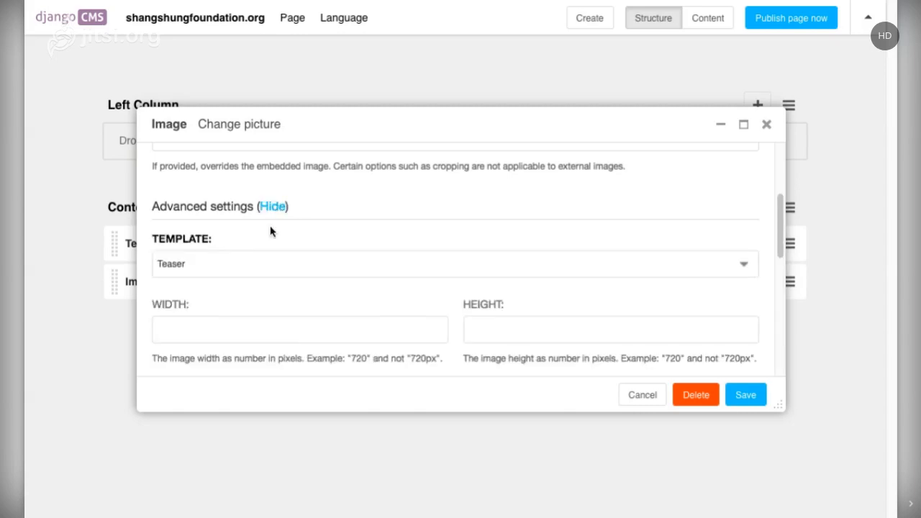
{"action": "left_click", "coordinate": [266, 263]}
{"action": "key", "text": "Up"}
{"action": "key", "text": "Up"}
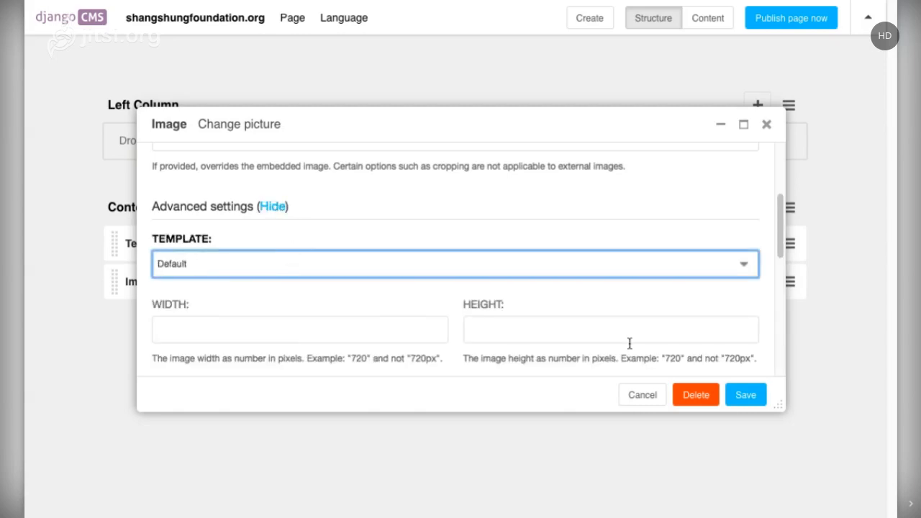
{"action": "left_click", "coordinate": [752, 394]}
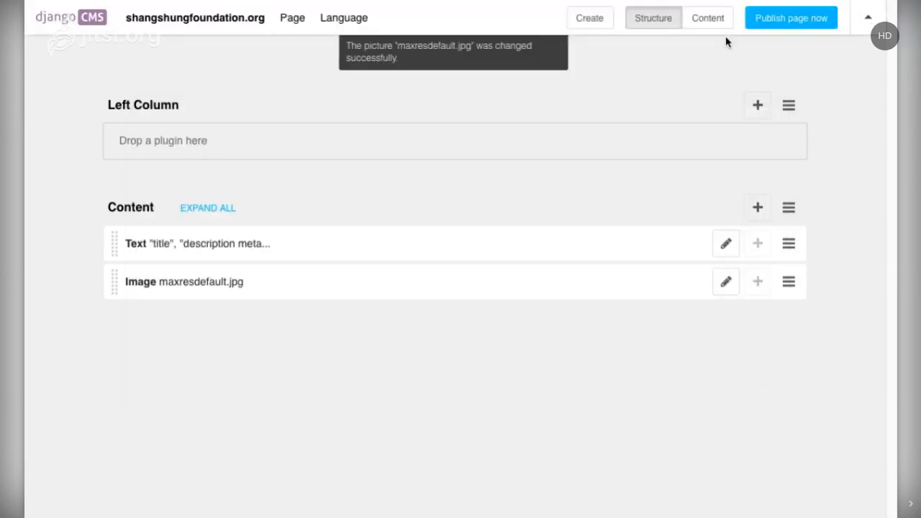
- Switch the page to content view and check how the image is rendered with the Default template below the text
{"action": "left_click", "coordinate": [705, 20]}
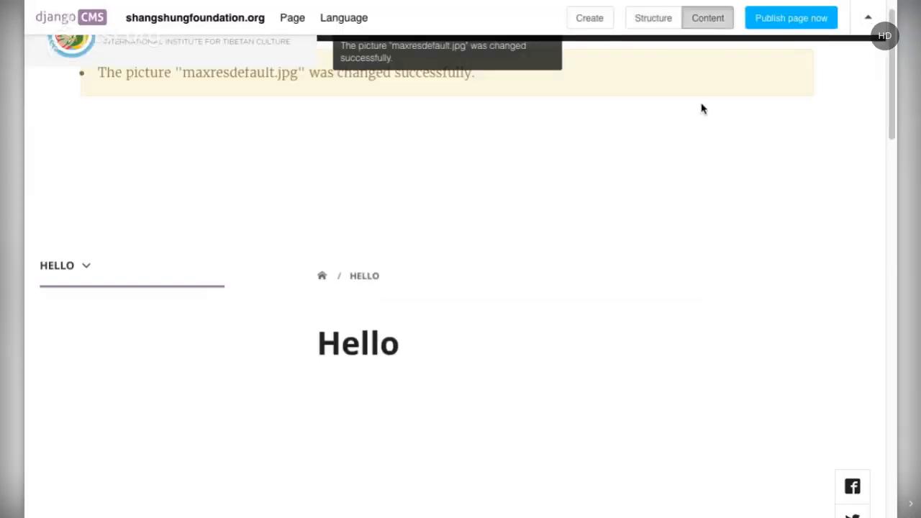
{"action": "scroll", "coordinate": [672, 397], "scroll_direction": "down", "scroll_amount": 10}
{"action": "scroll", "coordinate": [604, 343], "scroll_direction": "up", "scroll_amount": 4}
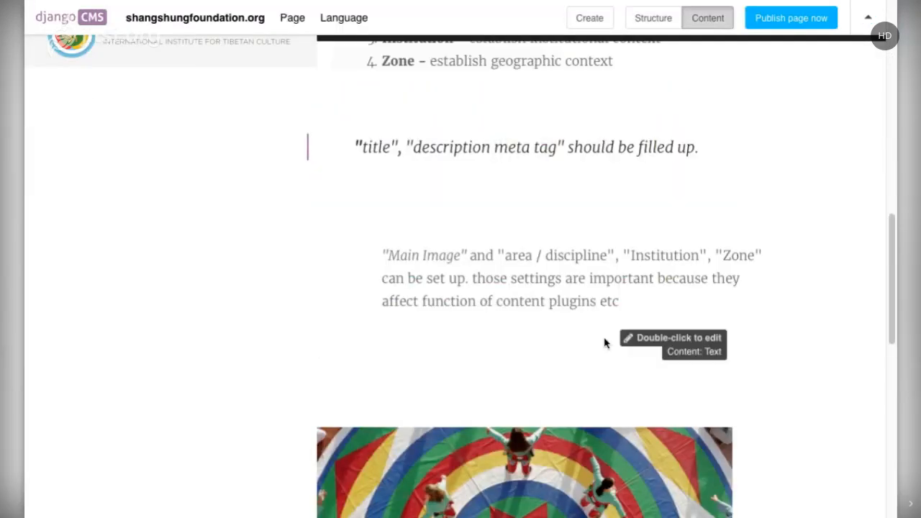
{"action": "scroll", "coordinate": [605, 343], "scroll_direction": "down", "scroll_amount": 2}
{"action": "scroll", "coordinate": [604, 338], "scroll_direction": "up", "scroll_amount": 8}
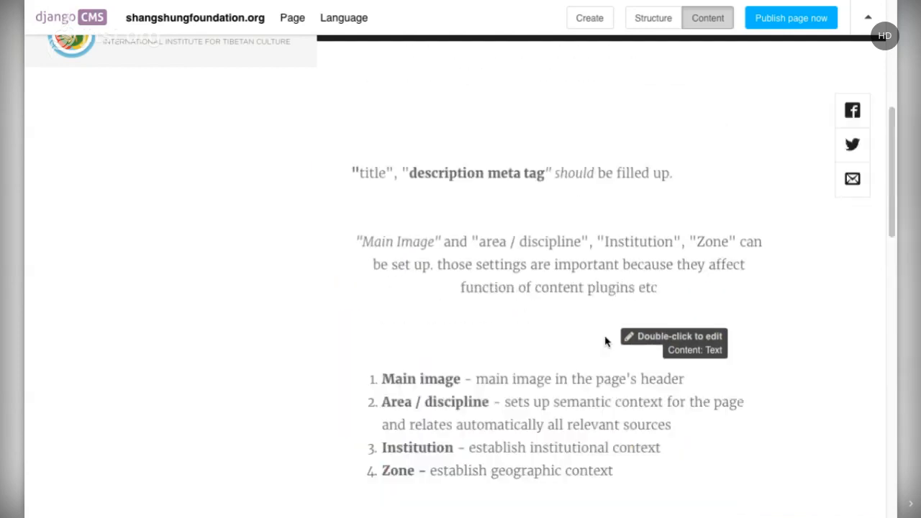
{"action": "scroll", "coordinate": [605, 339], "scroll_direction": "down", "scroll_amount": 1}
{"action": "scroll", "coordinate": [606, 339], "scroll_direction": "up", "scroll_amount": 1}
{"action": "scroll", "coordinate": [606, 339], "scroll_direction": "down", "scroll_amount": 8}
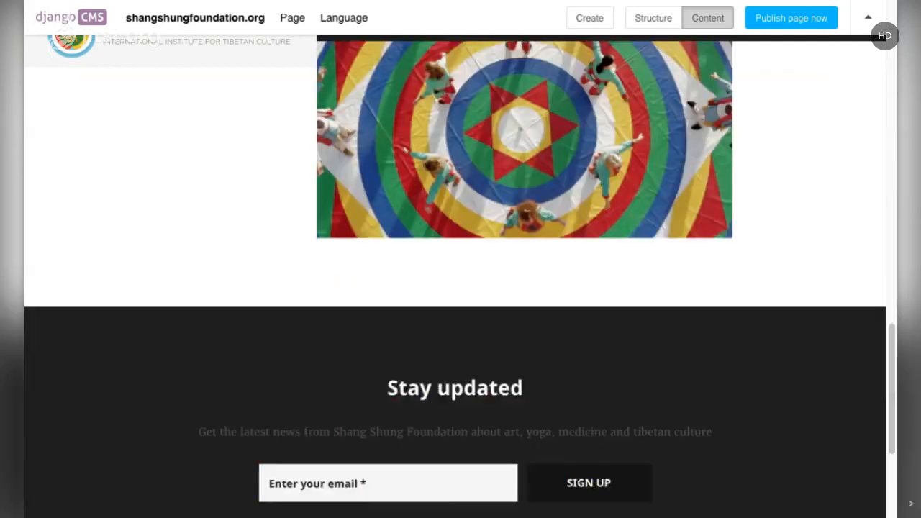
{"action": "scroll", "coordinate": [574, 249], "scroll_direction": "up", "scroll_amount": 6}
{"action": "scroll", "coordinate": [633, 108], "scroll_direction": "up", "scroll_amount": 1}
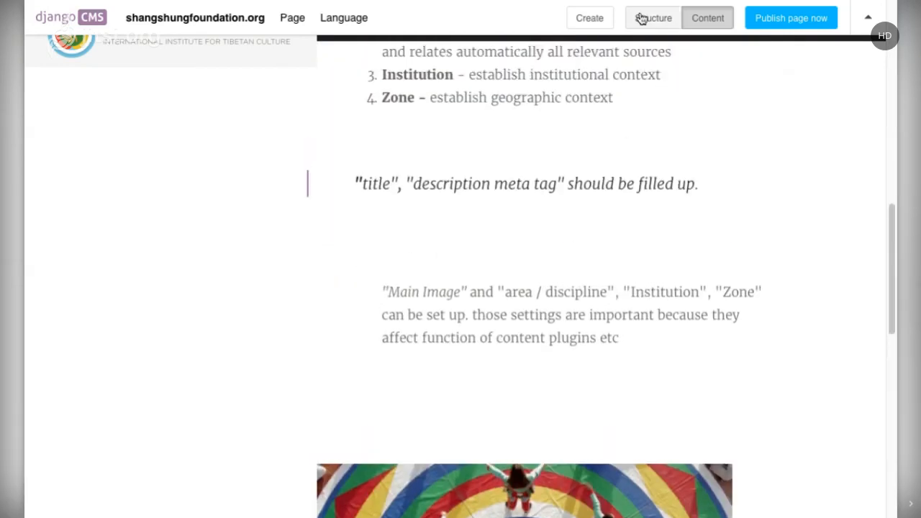
- Add a Text plugin below the image in the Content placeholder, paste the copied page-settings text into it, save it and return to content view
{"action": "left_click", "coordinate": [641, 18]}
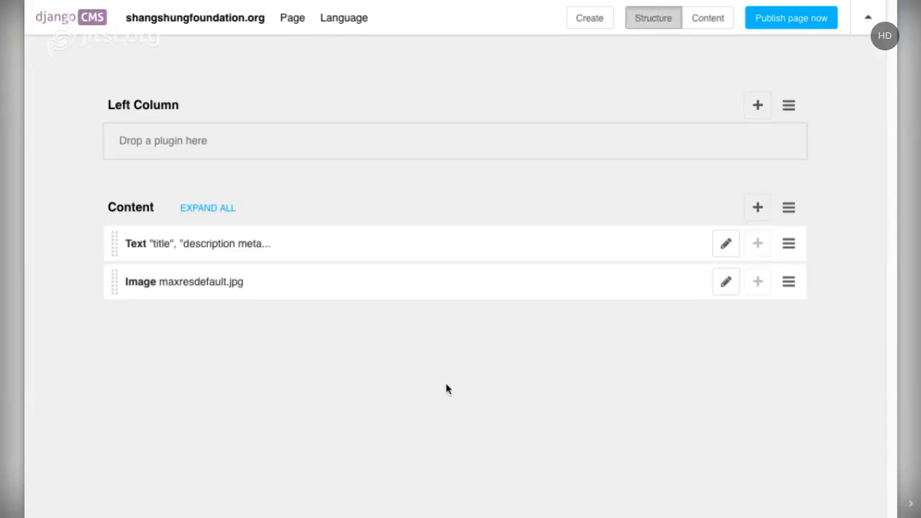
{"action": "left_click", "coordinate": [757, 207]}
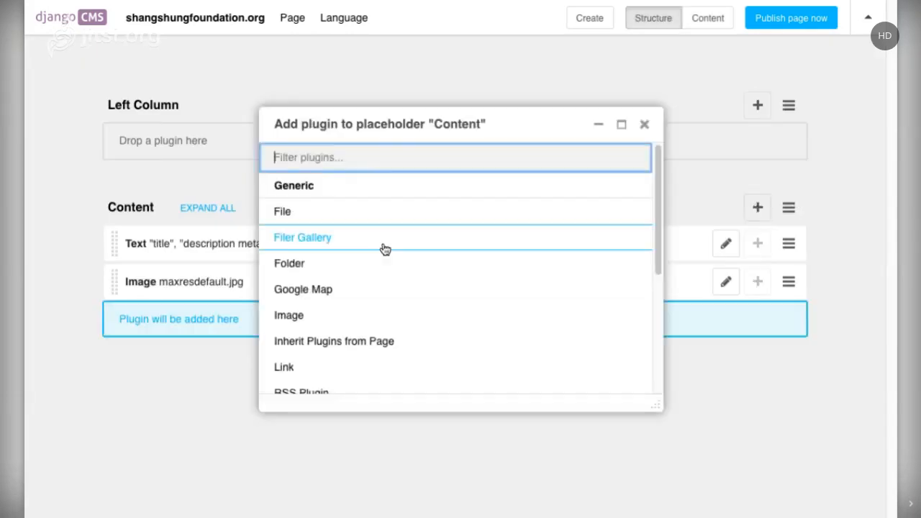
{"action": "scroll", "coordinate": [411, 339], "scroll_direction": "down", "scroll_amount": 5}
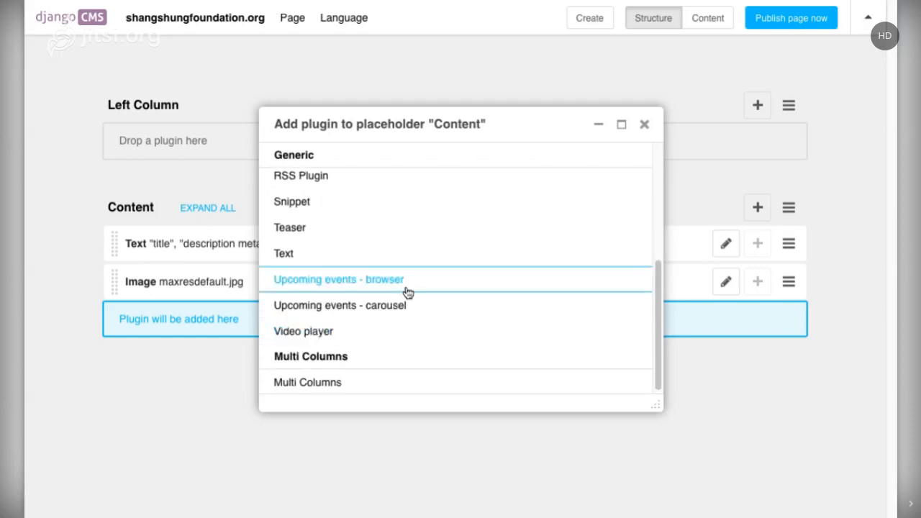
{"action": "left_click", "coordinate": [421, 261]}
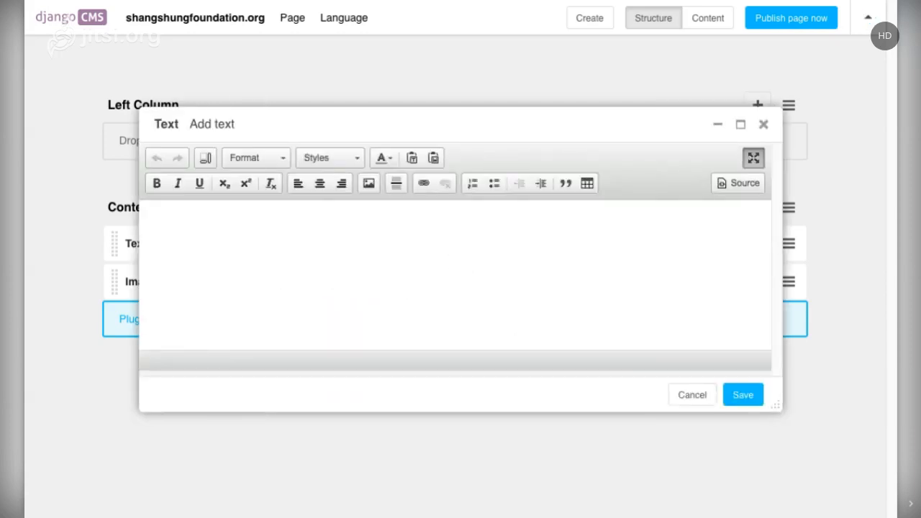
{"action": "left_click", "coordinate": [429, 224]}
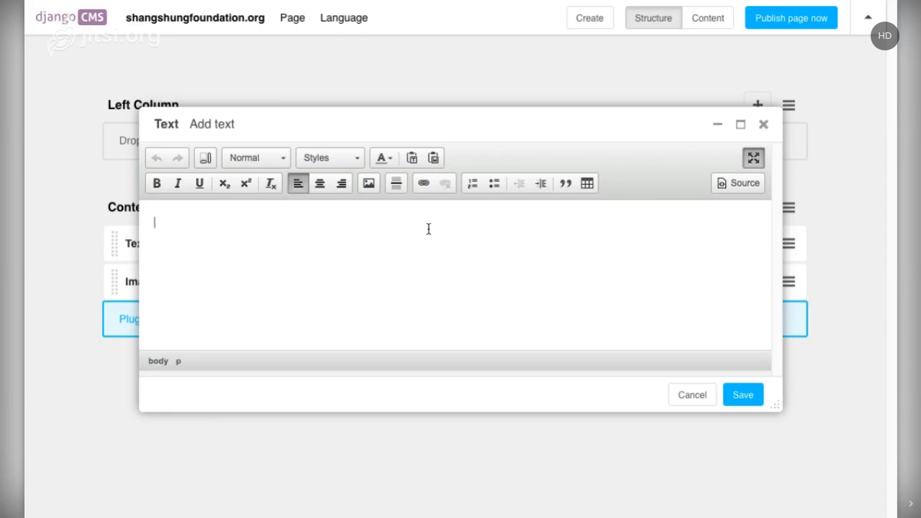
{"action": "key", "text": "ctrl+v"}
{"action": "left_click", "coordinate": [750, 400]}
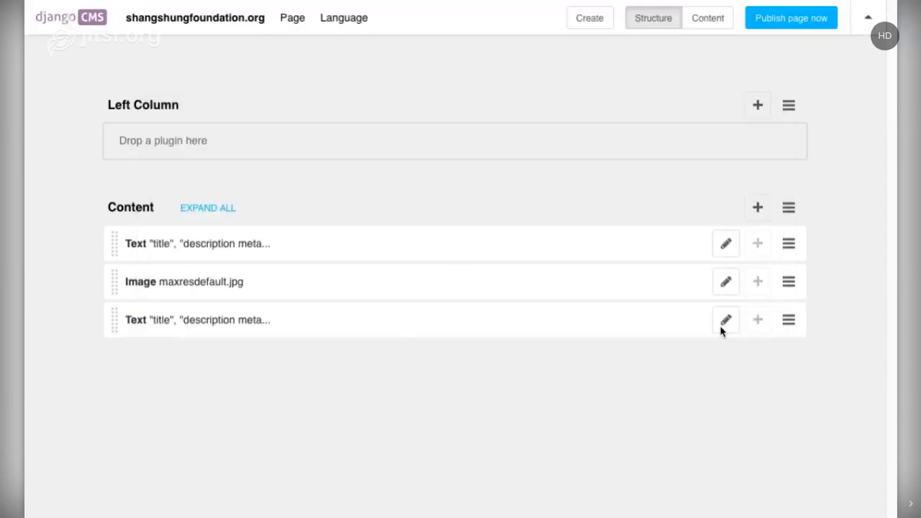
{"action": "left_click", "coordinate": [709, 18]}
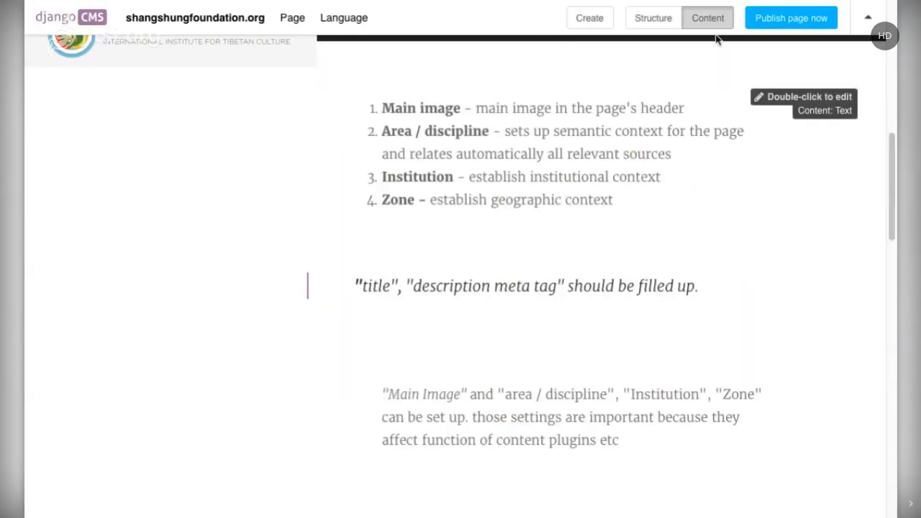
{"action": "left_click", "coordinate": [651, 18]}
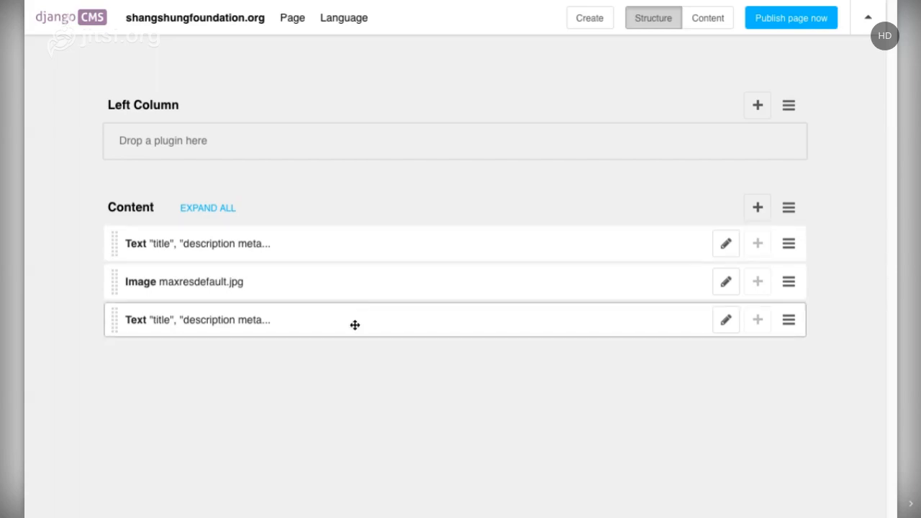
{"action": "left_click", "coordinate": [757, 208]}
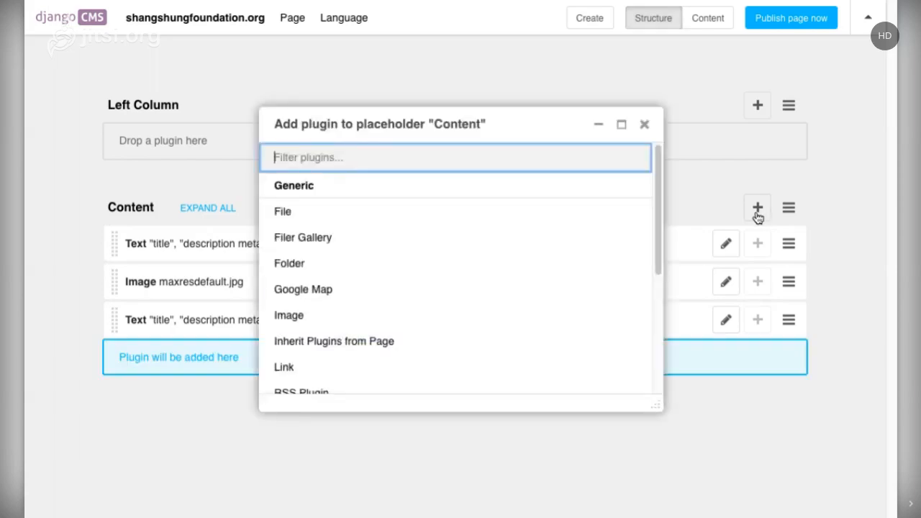
{"action": "scroll", "coordinate": [443, 307], "scroll_direction": "down", "scroll_amount": 5}
{"action": "left_click", "coordinate": [415, 327]}
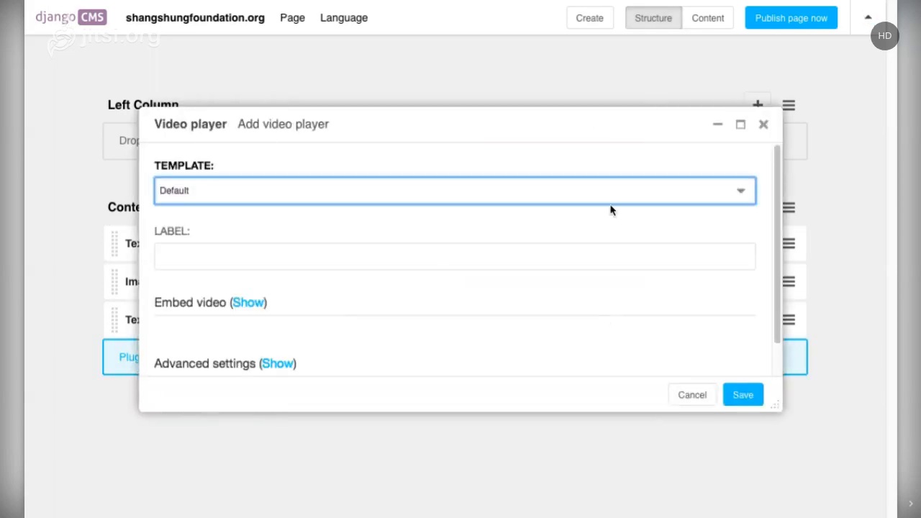
{"action": "left_click", "coordinate": [692, 395]}
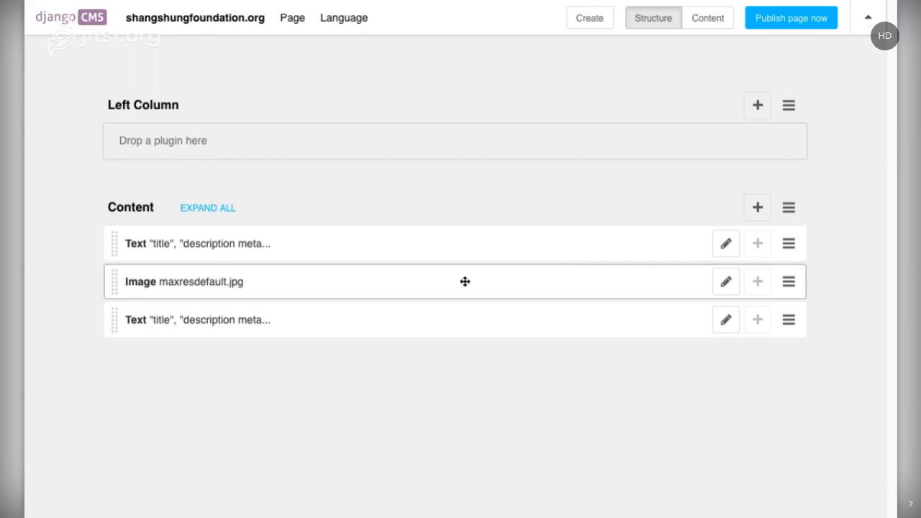
- Review the page in content view from the Hello title through the first text and the image to the second text
{"action": "left_click", "coordinate": [712, 28]}
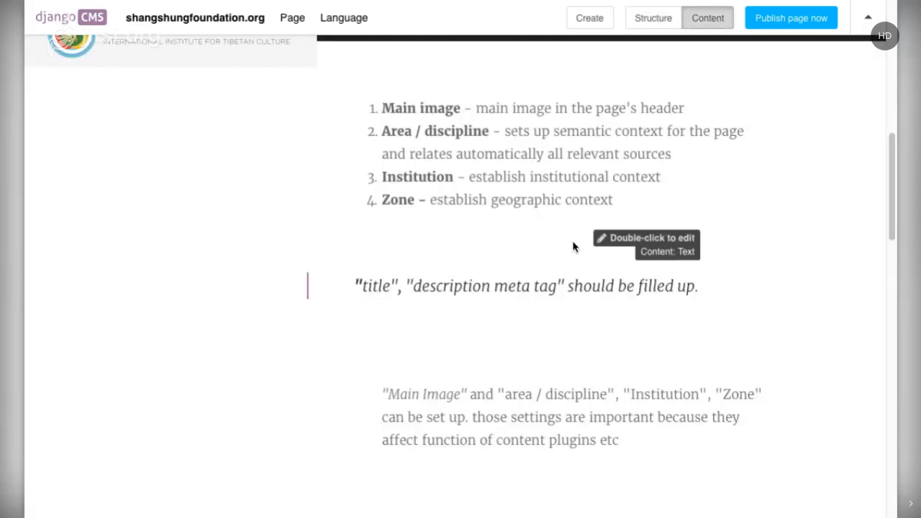
{"action": "scroll", "coordinate": [576, 246], "scroll_direction": "up", "scroll_amount": 10}
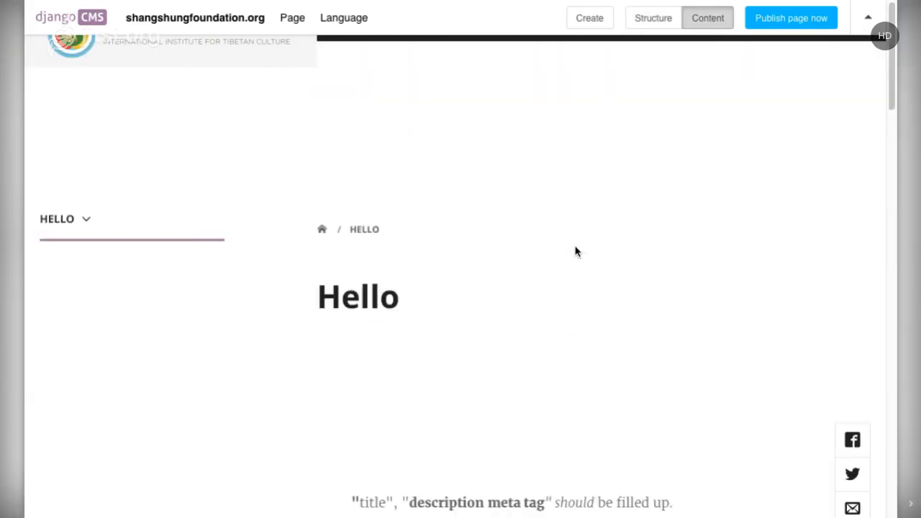
{"action": "scroll", "coordinate": [575, 251], "scroll_direction": "down", "scroll_amount": 5}
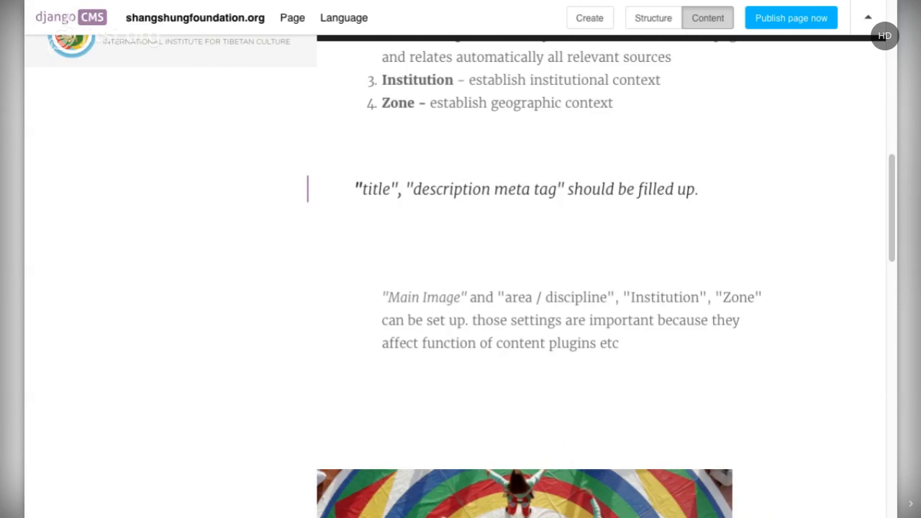
{"action": "scroll", "coordinate": [713, 272], "scroll_direction": "up", "scroll_amount": 10}
{"action": "scroll", "coordinate": [712, 272], "scroll_direction": "down", "scroll_amount": 3}
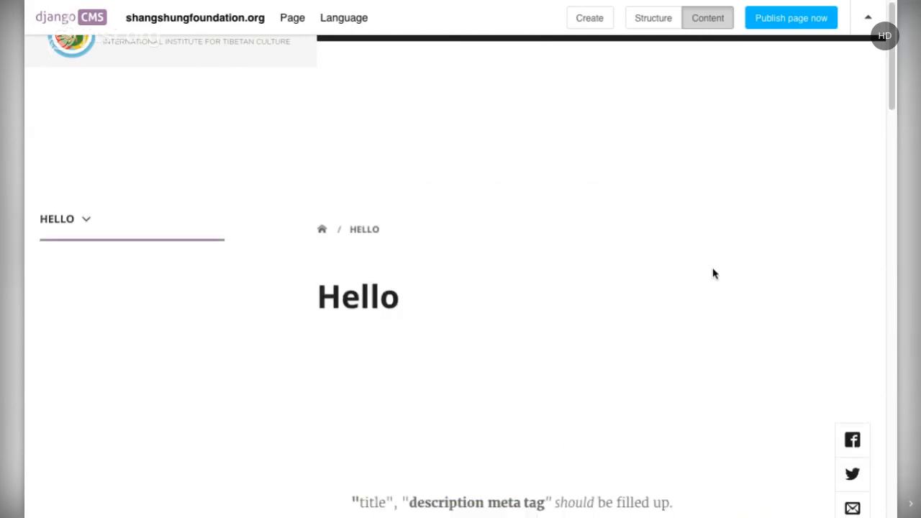
{"action": "scroll", "coordinate": [714, 270], "scroll_direction": "down", "scroll_amount": 3}
{"action": "scroll", "coordinate": [715, 270], "scroll_direction": "up", "scroll_amount": 3}
{"action": "scroll", "coordinate": [727, 265], "scroll_direction": "down", "scroll_amount": 12}
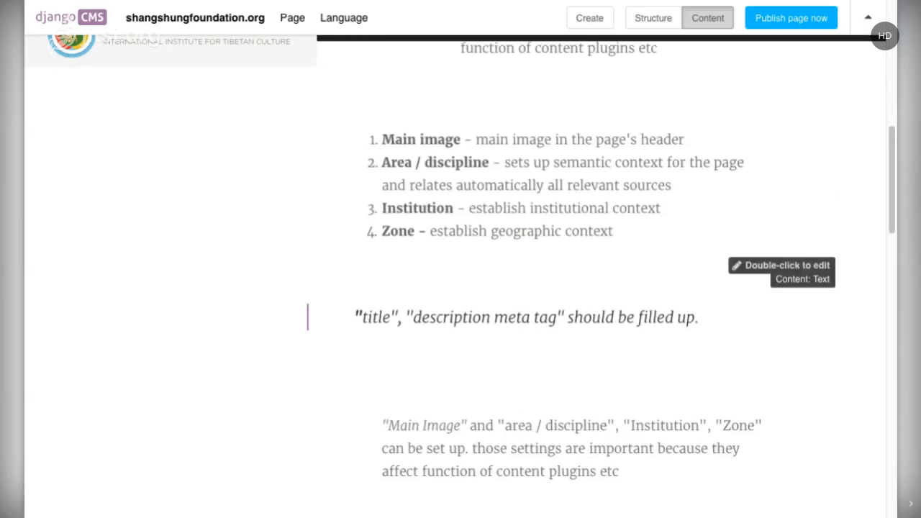
{"action": "scroll", "coordinate": [727, 265], "scroll_direction": "down", "scroll_amount": 5}
{"action": "scroll", "coordinate": [727, 265], "scroll_direction": "up", "scroll_amount": 9}
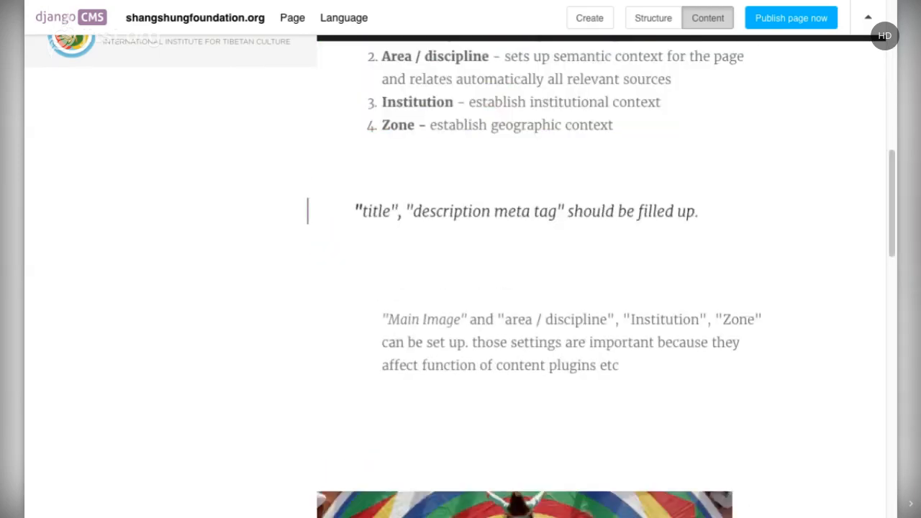
{"action": "scroll", "coordinate": [726, 267], "scroll_direction": "down", "scroll_amount": 6}
{"action": "scroll", "coordinate": [713, 269], "scroll_direction": "down", "scroll_amount": 8}
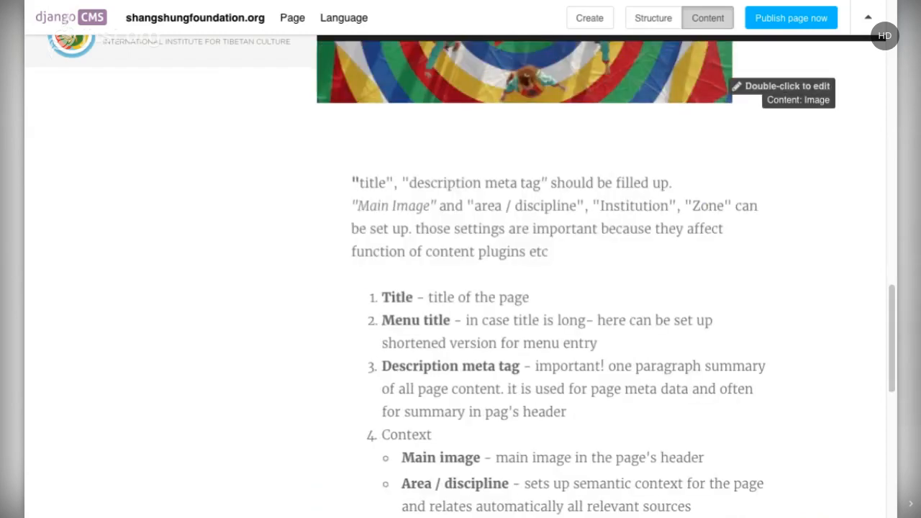
- Compare the plugin order in the Content placeholder's structure with the layout of the page in content view
{"action": "left_click", "coordinate": [636, 20]}
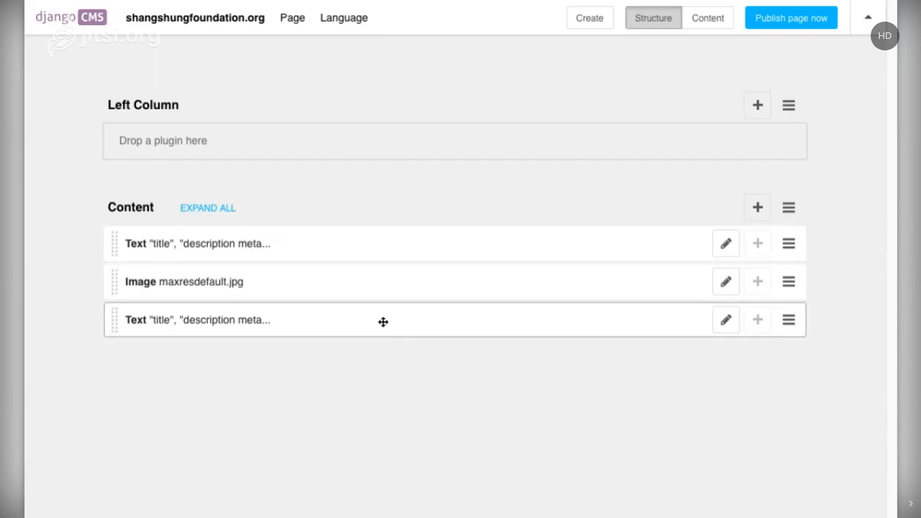
{"action": "left_click", "coordinate": [717, 22]}
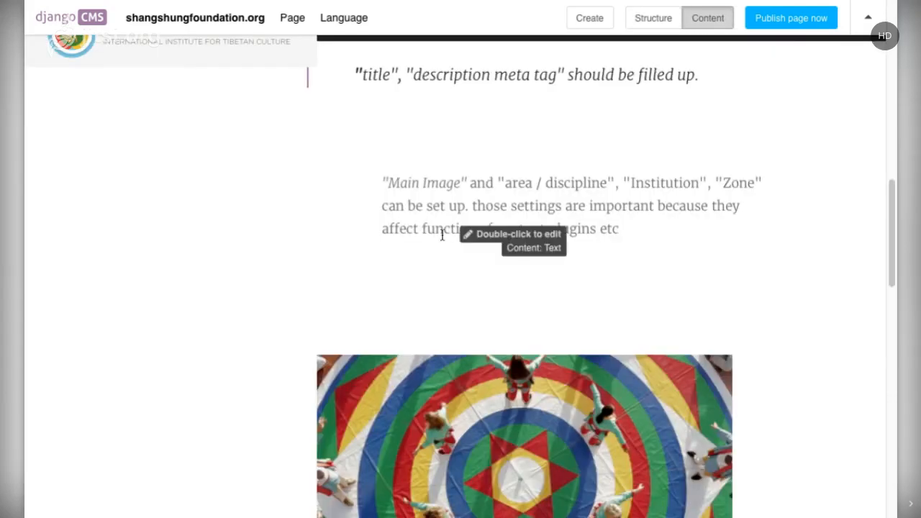
{"action": "scroll", "coordinate": [445, 256], "scroll_direction": "up", "scroll_amount": 5}
{"action": "scroll", "coordinate": [445, 258], "scroll_direction": "down", "scroll_amount": 9}
{"action": "scroll", "coordinate": [445, 256], "scroll_direction": "up", "scroll_amount": 9}
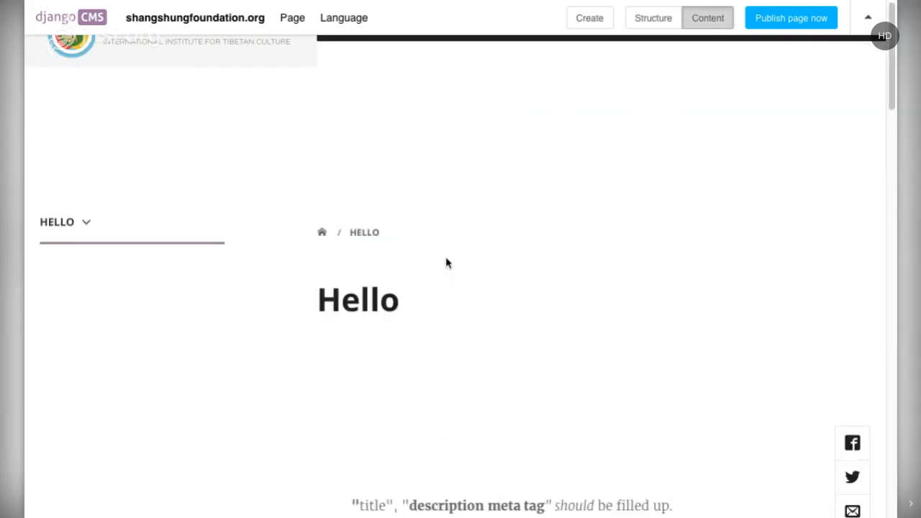
{"action": "scroll", "coordinate": [446, 260], "scroll_direction": "down", "scroll_amount": 15}
{"action": "scroll", "coordinate": [445, 258], "scroll_direction": "up", "scroll_amount": 12}
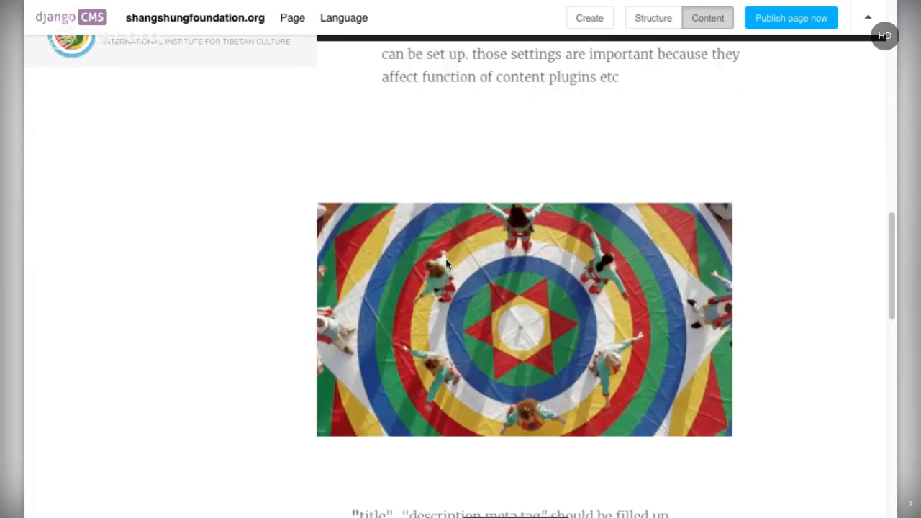
{"action": "scroll", "coordinate": [724, 294], "scroll_direction": "up", "scroll_amount": 4}
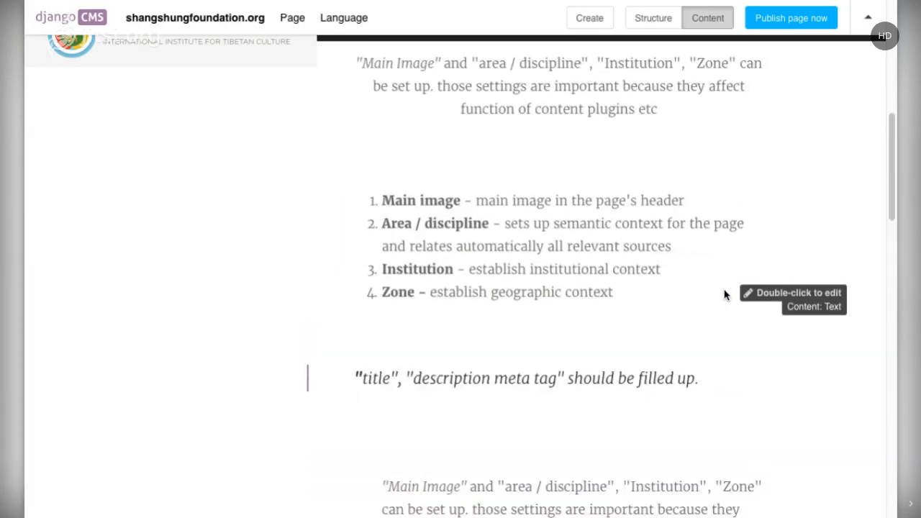
{"action": "scroll", "coordinate": [723, 292], "scroll_direction": "down", "scroll_amount": 1}
{"action": "scroll", "coordinate": [724, 292], "scroll_direction": "down", "scroll_amount": 1}
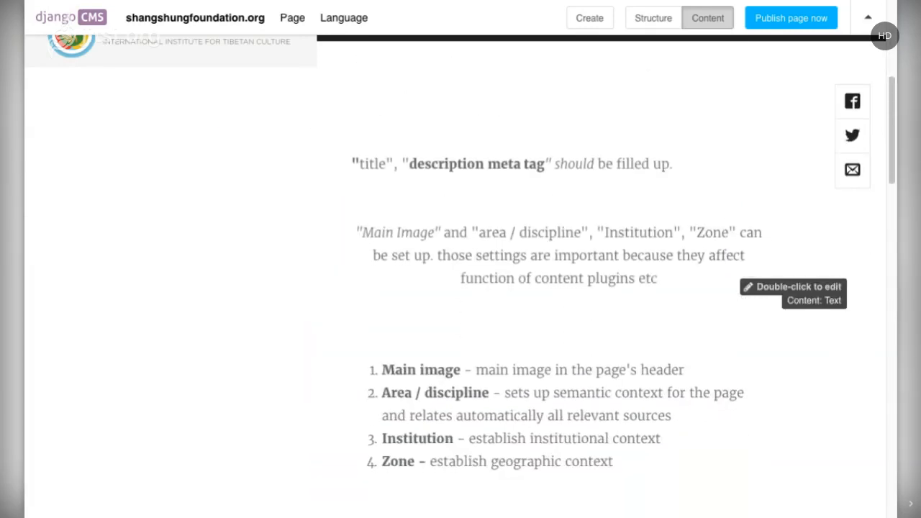
- Open the first text's editor directly from content view, look over its contents, and close it without saving
{"action": "scroll", "coordinate": [724, 293], "scroll_direction": "down", "scroll_amount": 1}
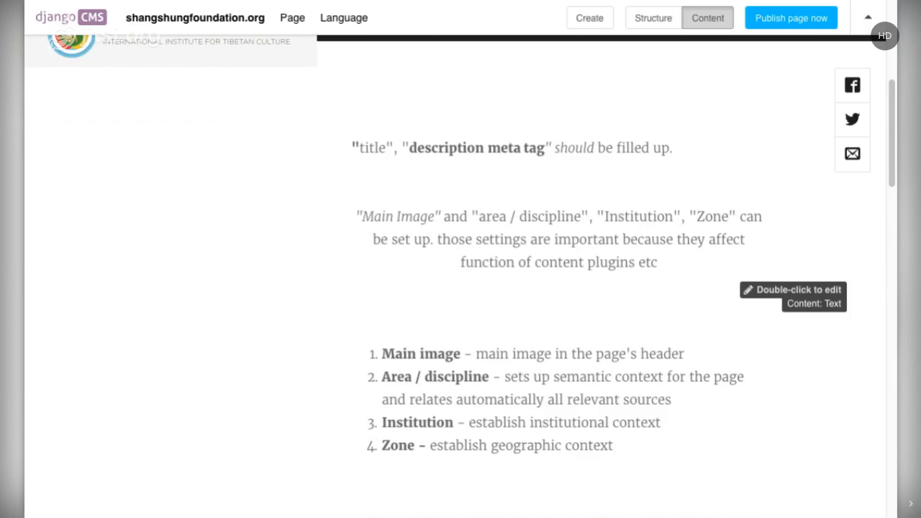
{"action": "double_click", "coordinate": [533, 397]}
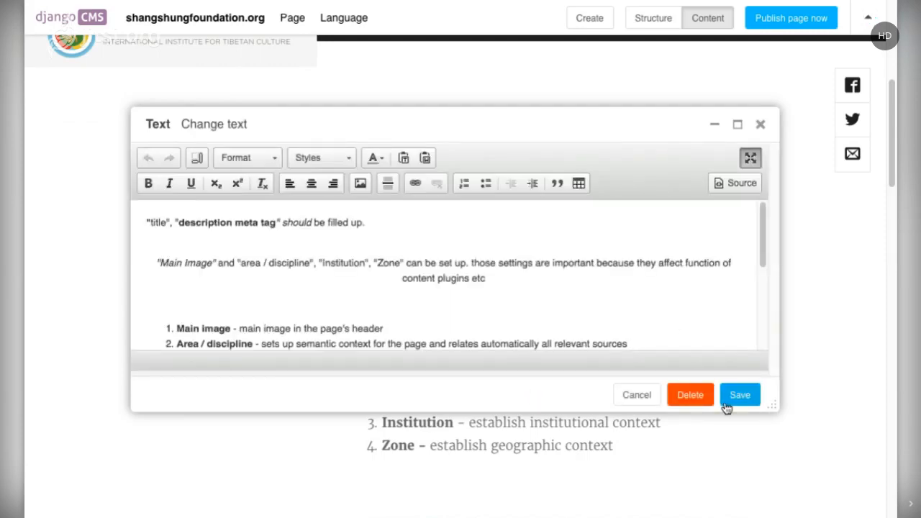
{"action": "left_click", "coordinate": [634, 395]}
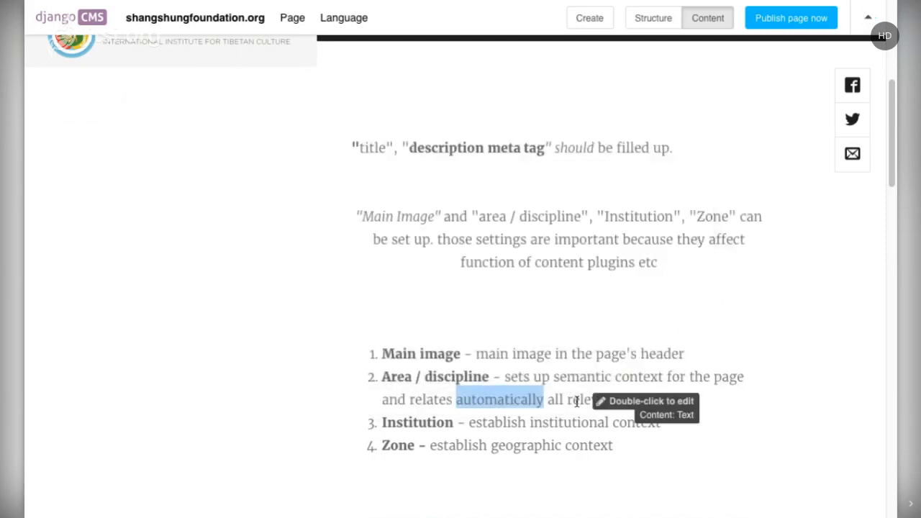
{"action": "double_click", "coordinate": [574, 399]}
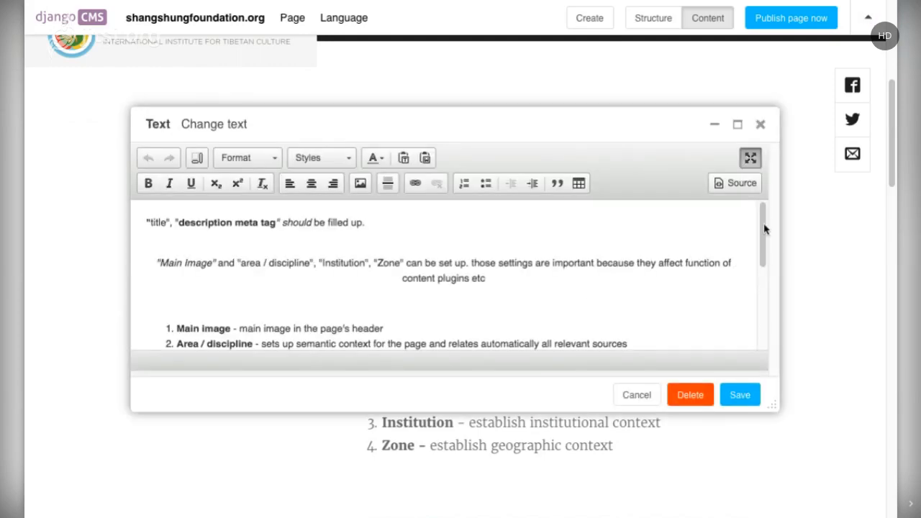
{"action": "left_click_drag", "start_coordinate": [762, 224], "coordinate": [606, 387]}
{"action": "left_click", "coordinate": [635, 394]}
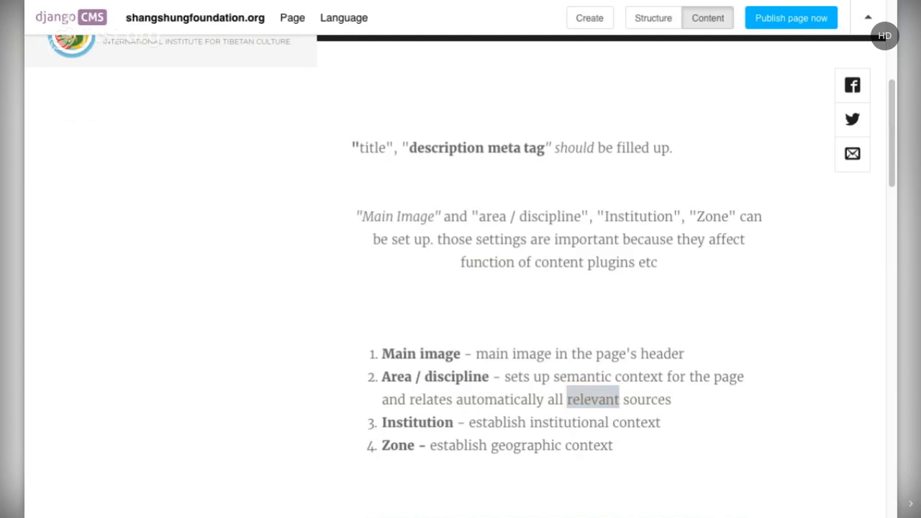
- Check the page's plugin structure, return to content view and review the page from the Hello title through the first text
{"action": "left_click", "coordinate": [653, 20]}
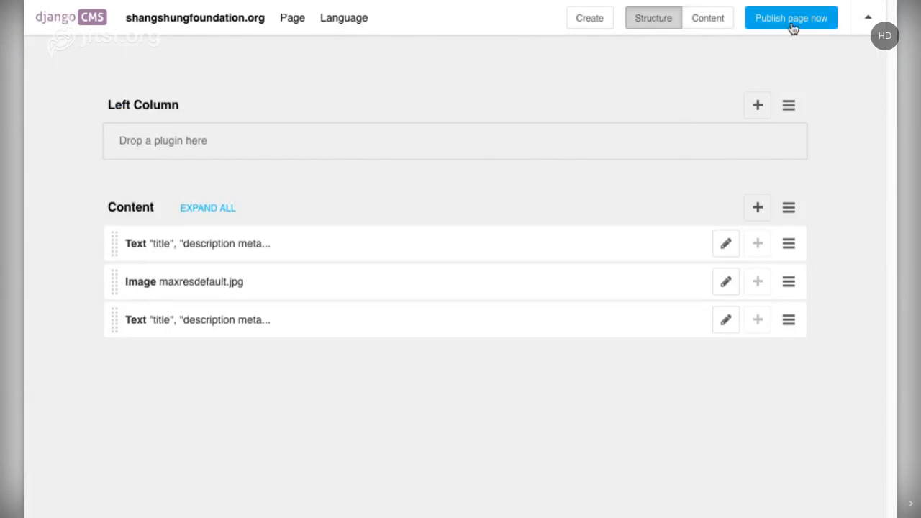
{"action": "left_click", "coordinate": [733, 26]}
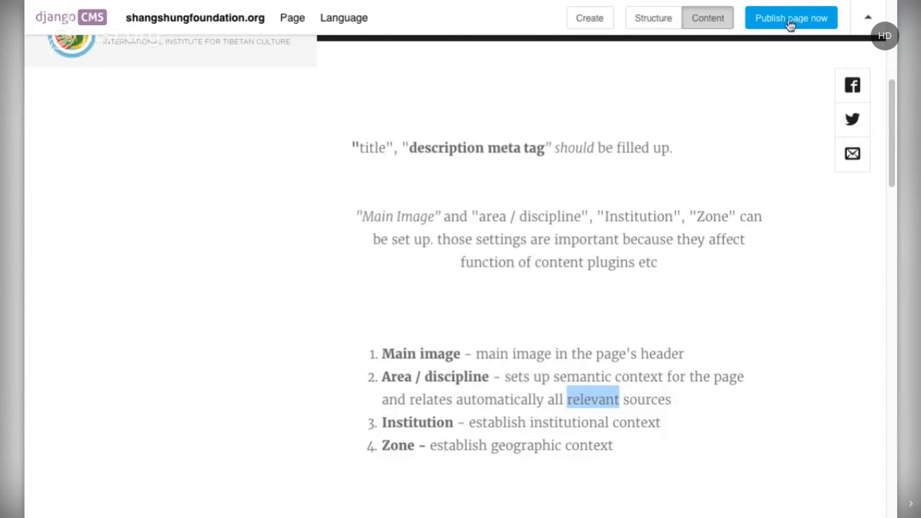
{"action": "scroll", "coordinate": [573, 210], "scroll_direction": "up", "scroll_amount": 4}
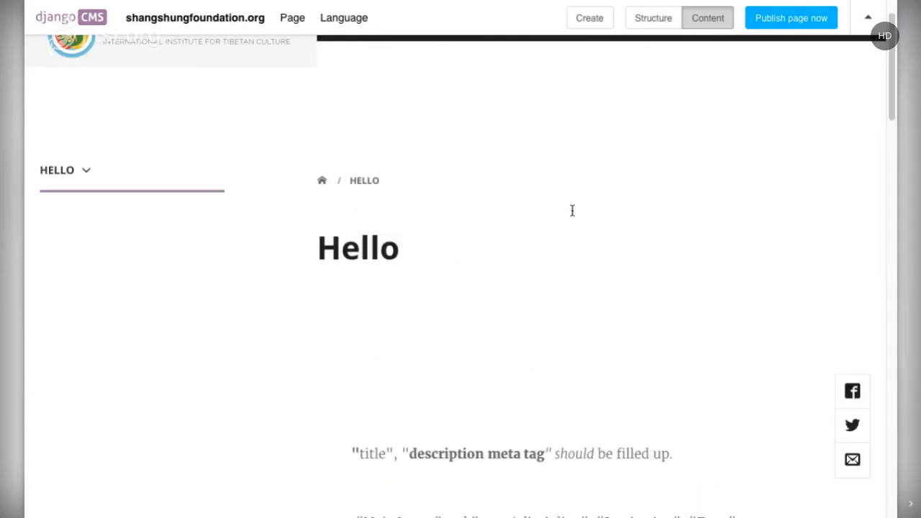
{"action": "scroll", "coordinate": [571, 210], "scroll_direction": "down", "scroll_amount": 9}
{"action": "scroll", "coordinate": [572, 211], "scroll_direction": "up", "scroll_amount": 5}
{"action": "scroll", "coordinate": [587, 208], "scroll_direction": "up", "scroll_amount": 5}
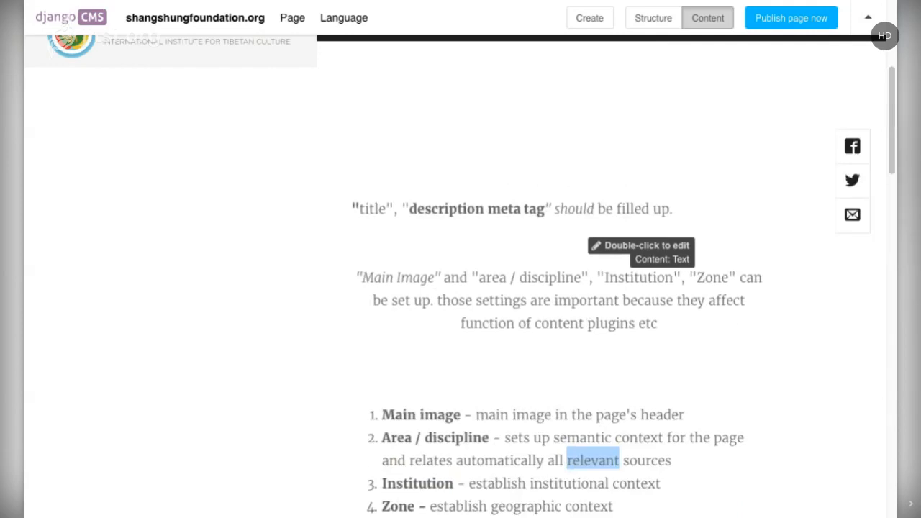
{"action": "scroll", "coordinate": [587, 210], "scroll_direction": "down", "scroll_amount": 8}
{"action": "scroll", "coordinate": [587, 210], "scroll_direction": "up", "scroll_amount": 2}
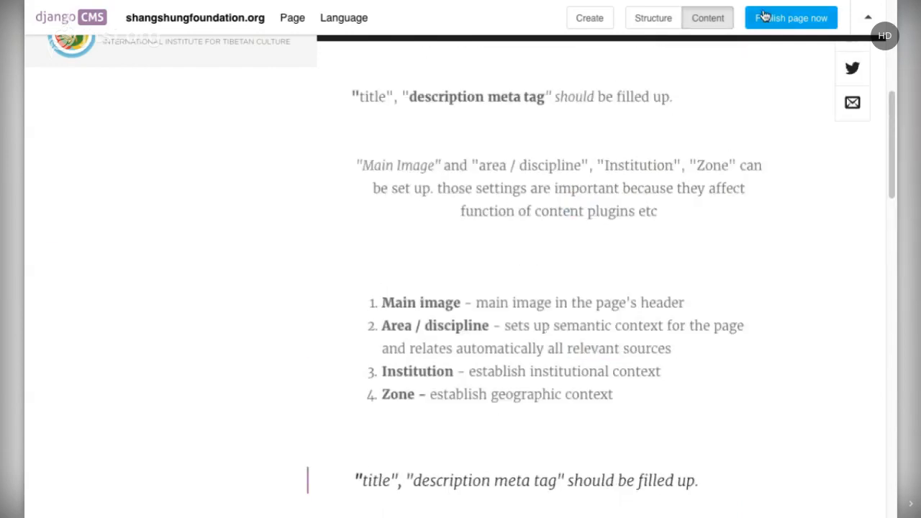
- Publish the Hello page and look through its published version
{"action": "left_click", "coordinate": [798, 24]}
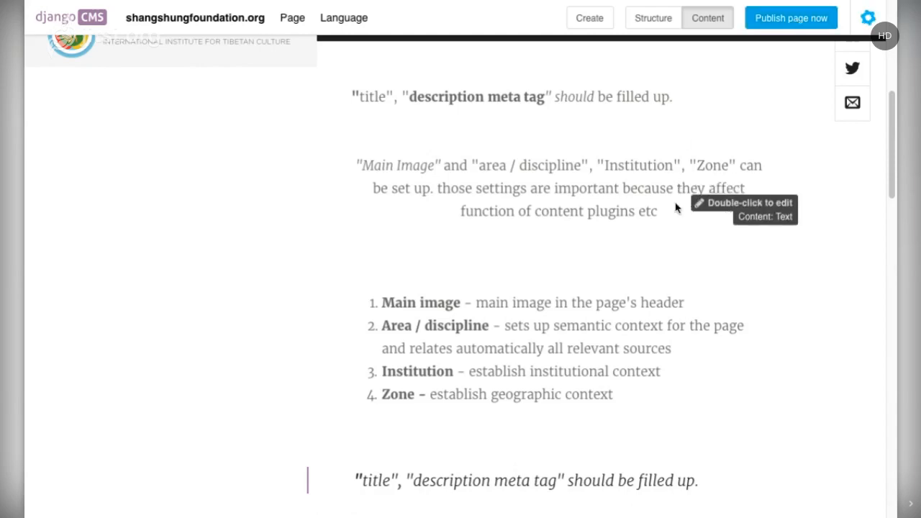
{"action": "scroll", "coordinate": [676, 208], "scroll_direction": "down", "scroll_amount": 3}
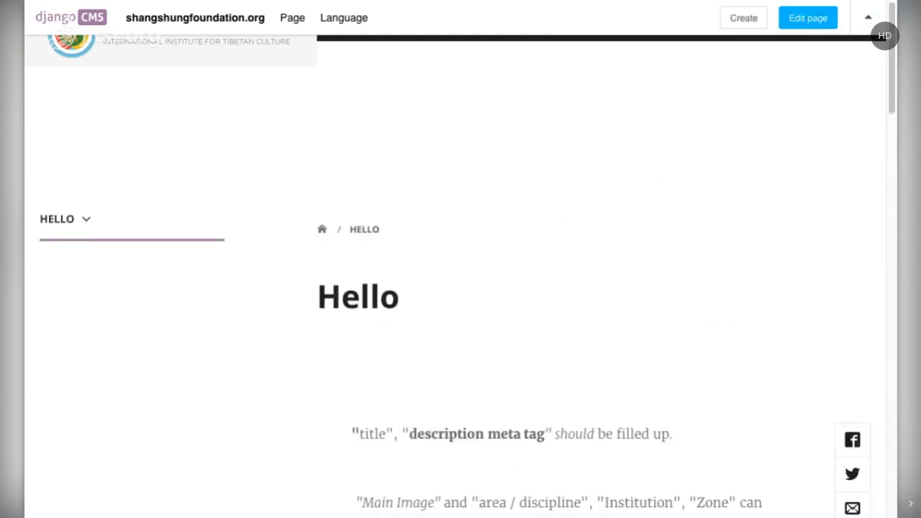
{"action": "scroll", "coordinate": [675, 208], "scroll_direction": "down", "scroll_amount": 12}
{"action": "scroll", "coordinate": [675, 208], "scroll_direction": "up", "scroll_amount": 14}
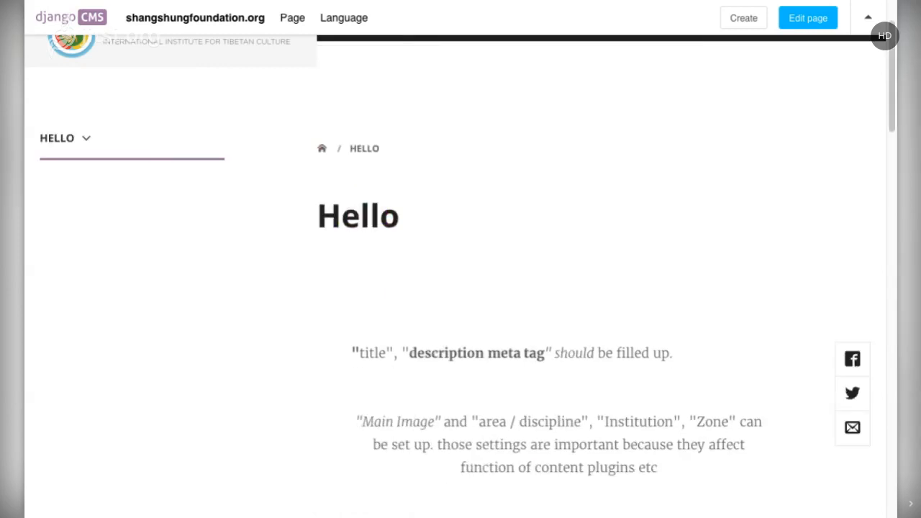
- Hide the CMS toolbar and review the published Hello page as a visitor sees it
{"action": "left_click", "coordinate": [868, 19]}
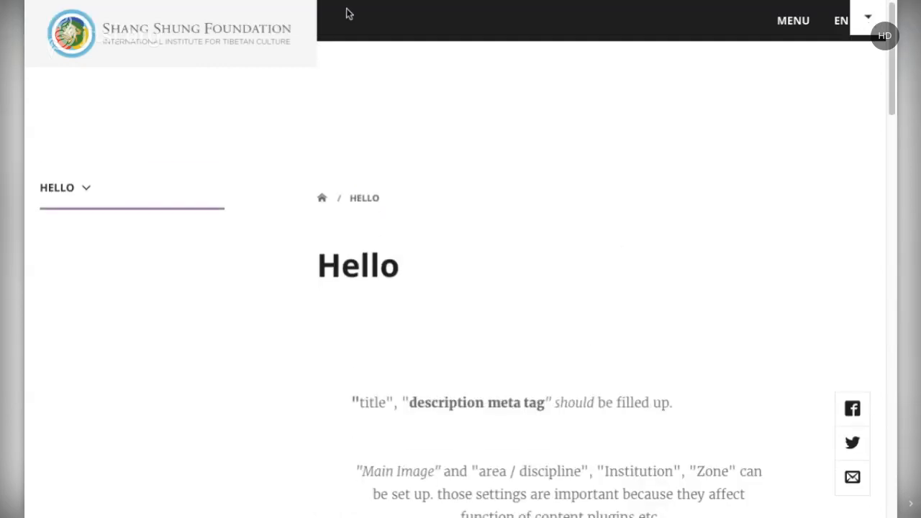
{"action": "scroll", "coordinate": [461, 153], "scroll_direction": "down", "scroll_amount": 8}
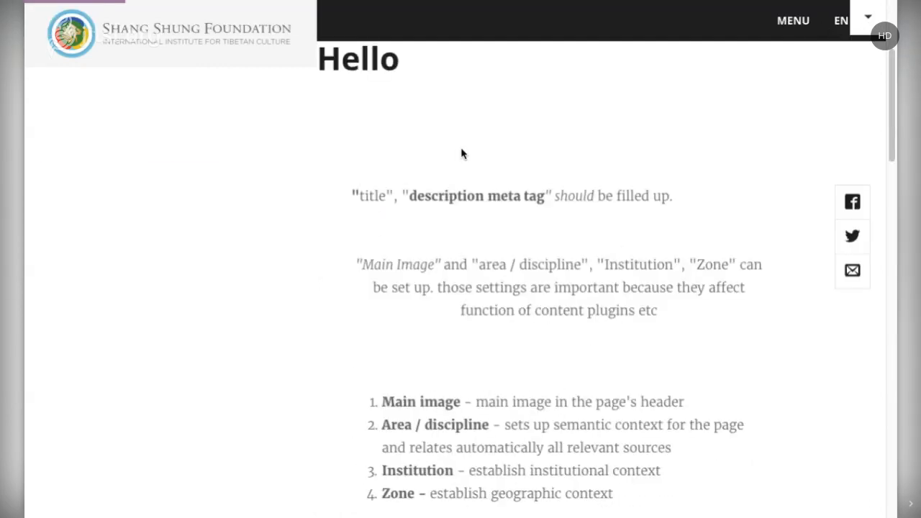
{"action": "scroll", "coordinate": [461, 154], "scroll_direction": "down", "scroll_amount": 10}
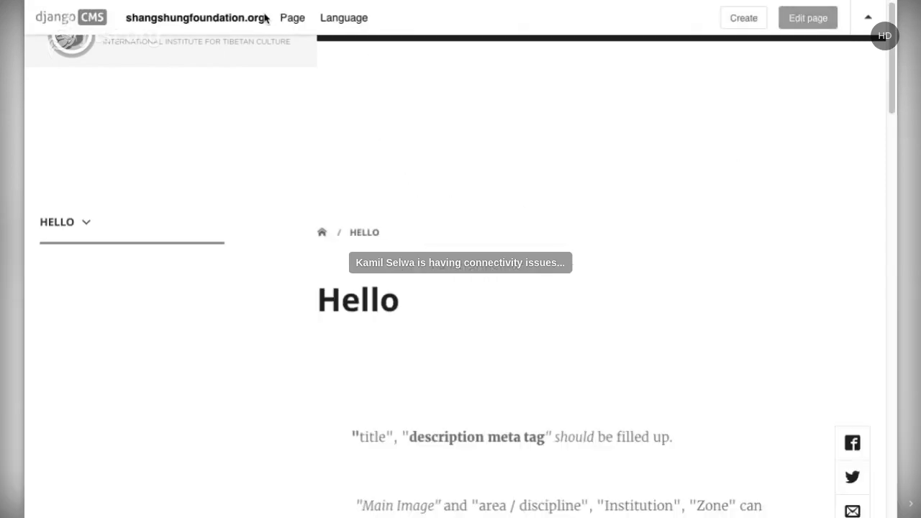
- In edit mode, inspect the page settings down to the main image and context options, and close them without saving
{"action": "left_click", "coordinate": [291, 18]}
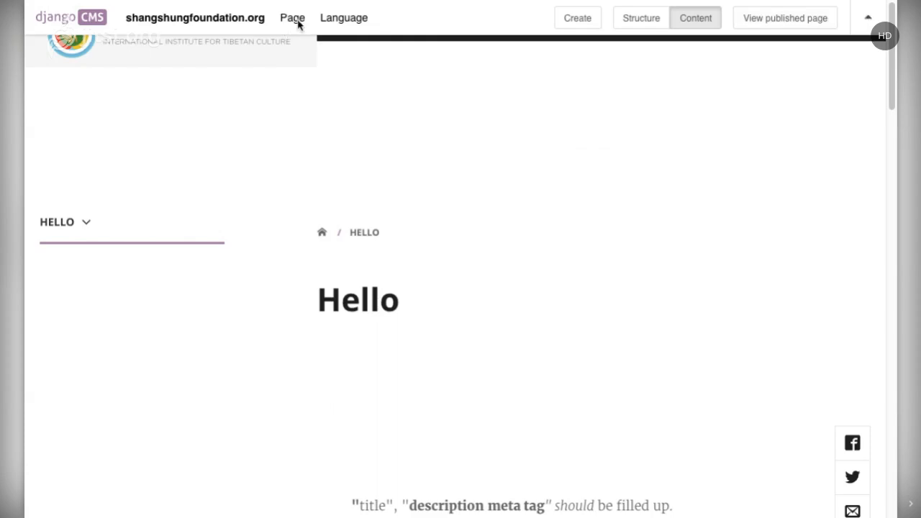
{"action": "left_click", "coordinate": [296, 24]}
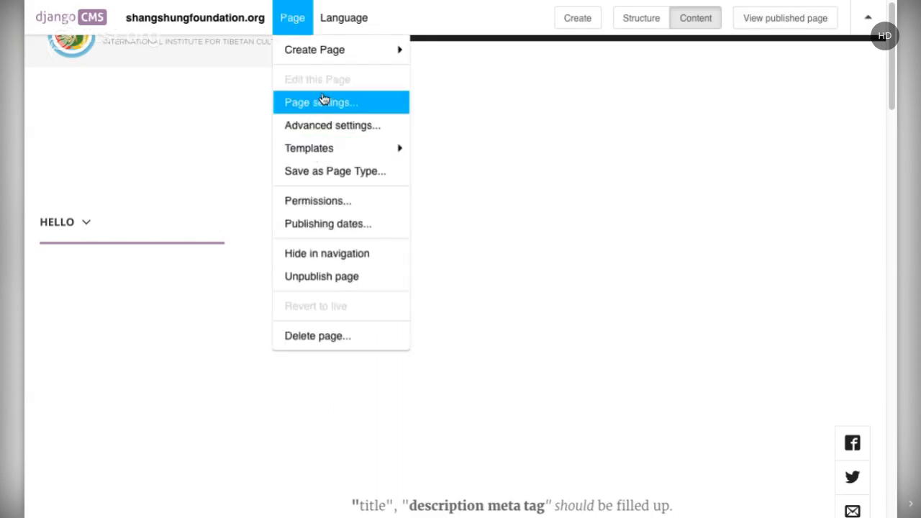
{"action": "left_click", "coordinate": [317, 102]}
{"action": "scroll", "coordinate": [338, 226], "scroll_direction": "down", "scroll_amount": 3}
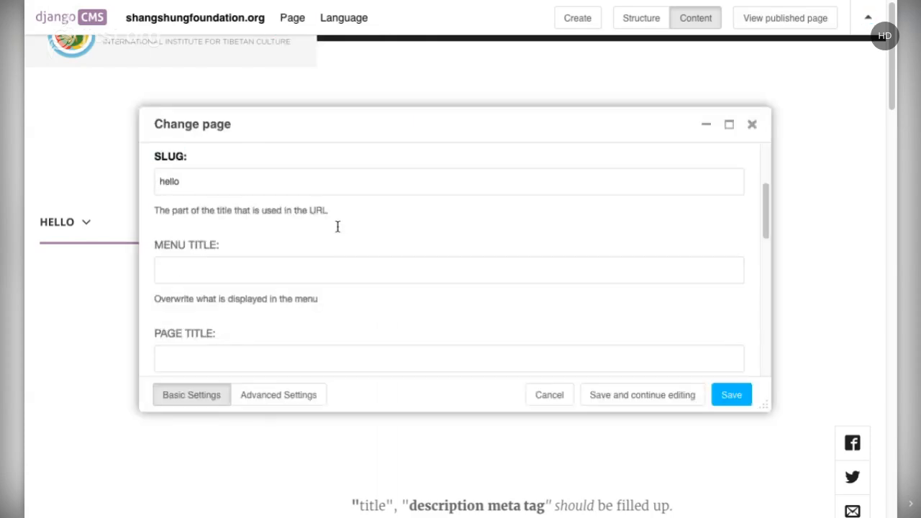
{"action": "scroll", "coordinate": [337, 225], "scroll_direction": "down", "scroll_amount": 8}
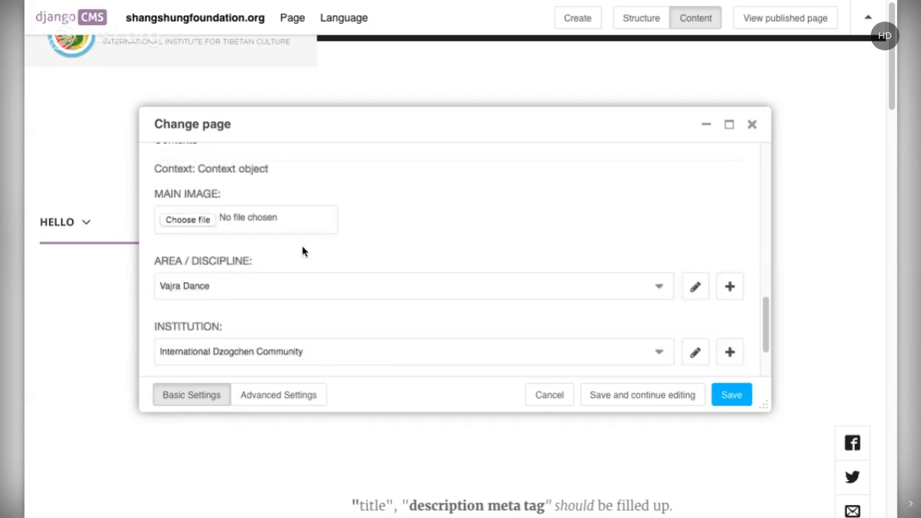
{"action": "left_click", "coordinate": [186, 220]}
{"action": "left_click", "coordinate": [549, 395]}
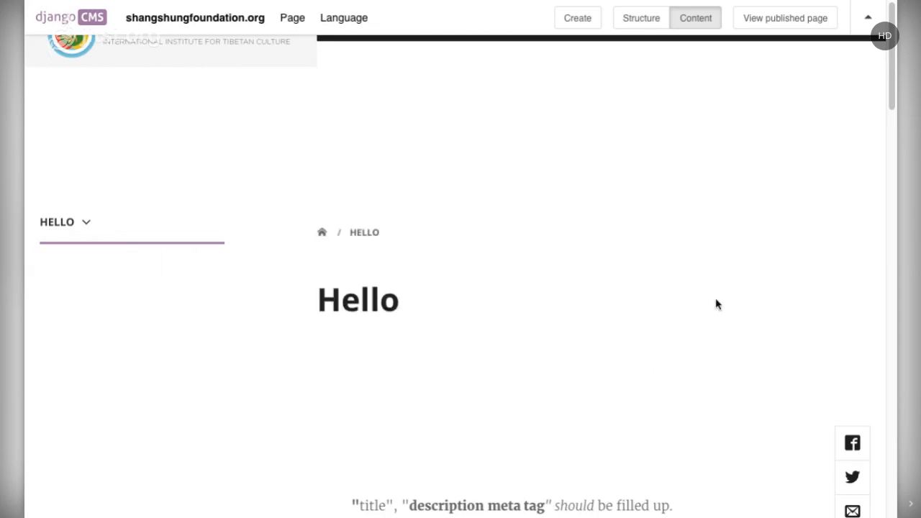
- Review the edit-mode content of the Hello page from the title through the image to the second text
{"action": "scroll", "coordinate": [715, 303], "scroll_direction": "down", "scroll_amount": 15}
{"action": "scroll", "coordinate": [714, 303], "scroll_direction": "up", "scroll_amount": 10}
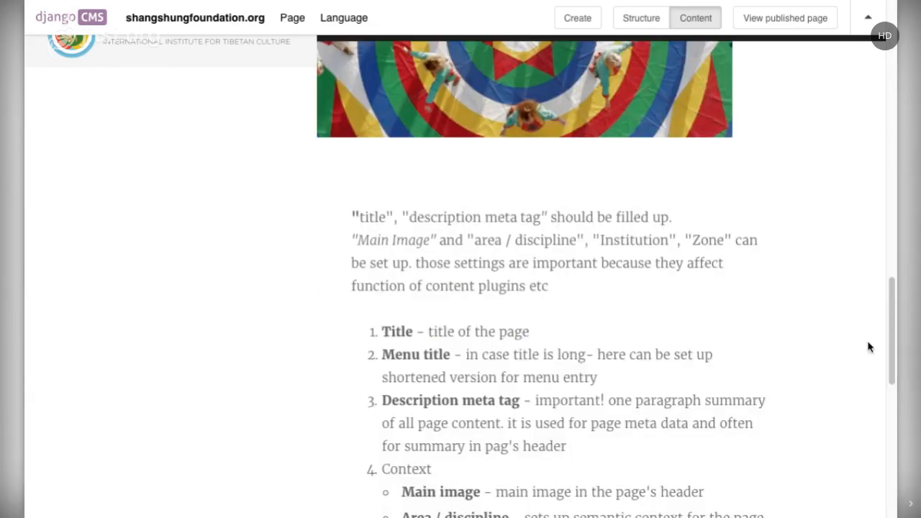
{"action": "scroll", "coordinate": [750, 281], "scroll_direction": "up", "scroll_amount": 5}
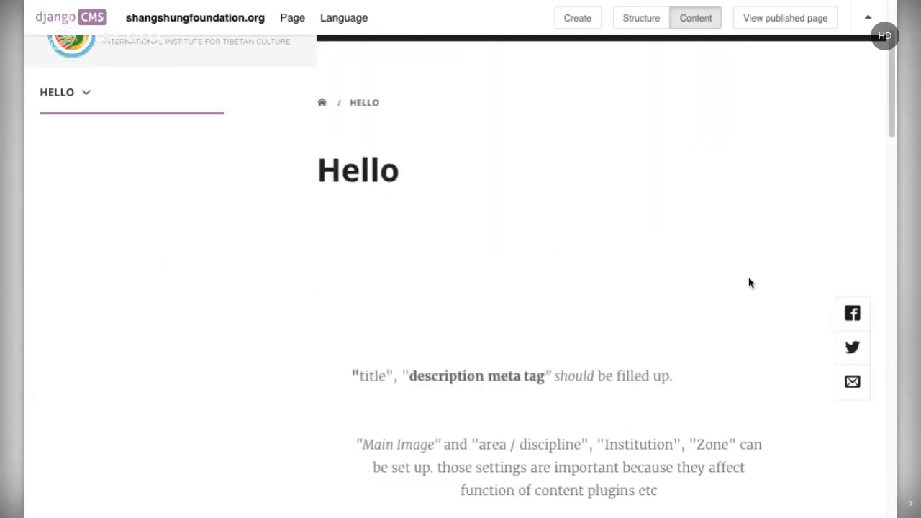
{"action": "scroll", "coordinate": [738, 340], "scroll_direction": "down", "scroll_amount": 3}
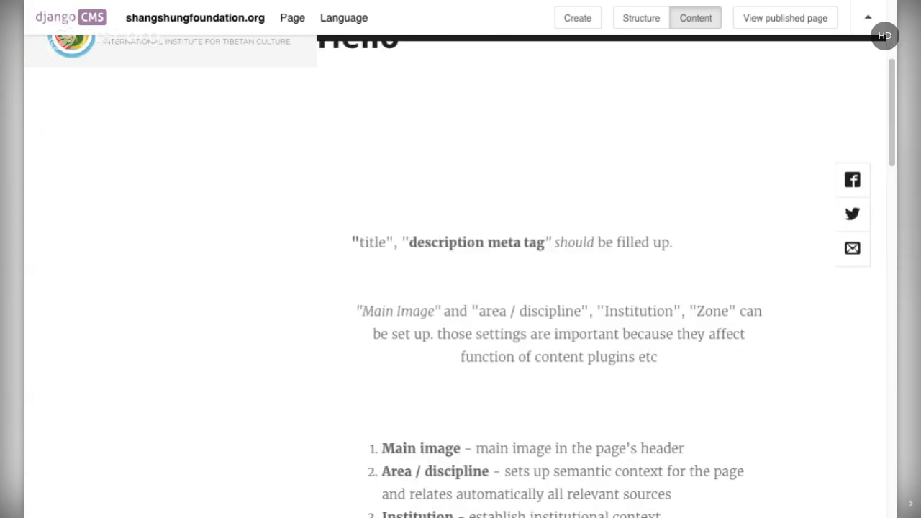